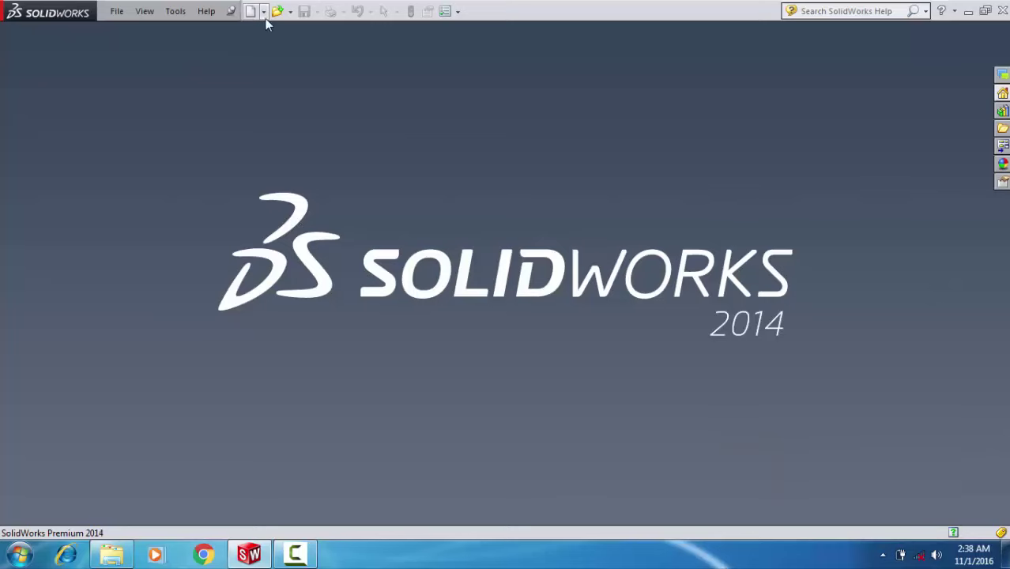
Step: Create a new blank Part document
{"action": "left_click", "coordinate": [252, 11]}
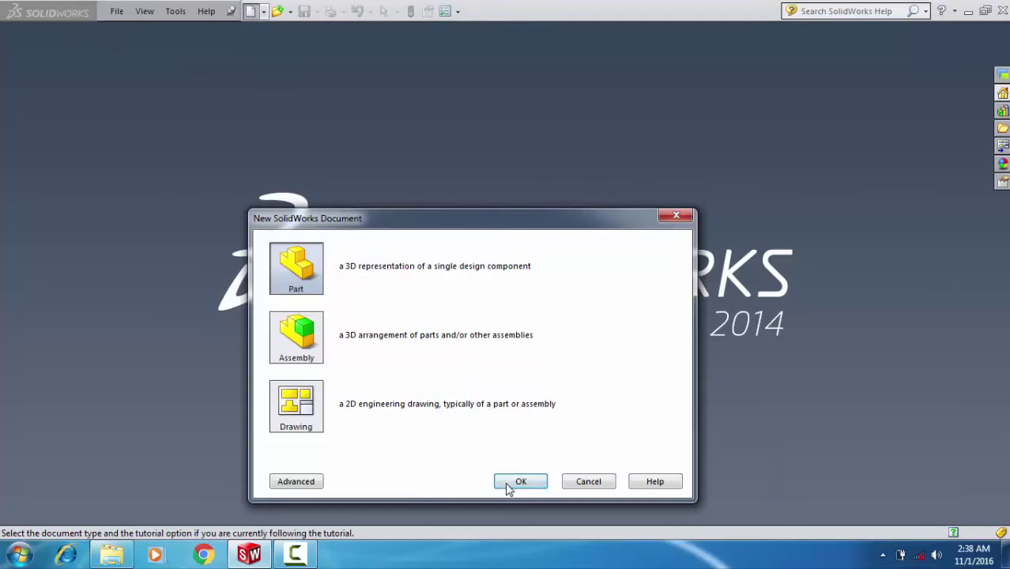
{"action": "left_click", "coordinate": [518, 482]}
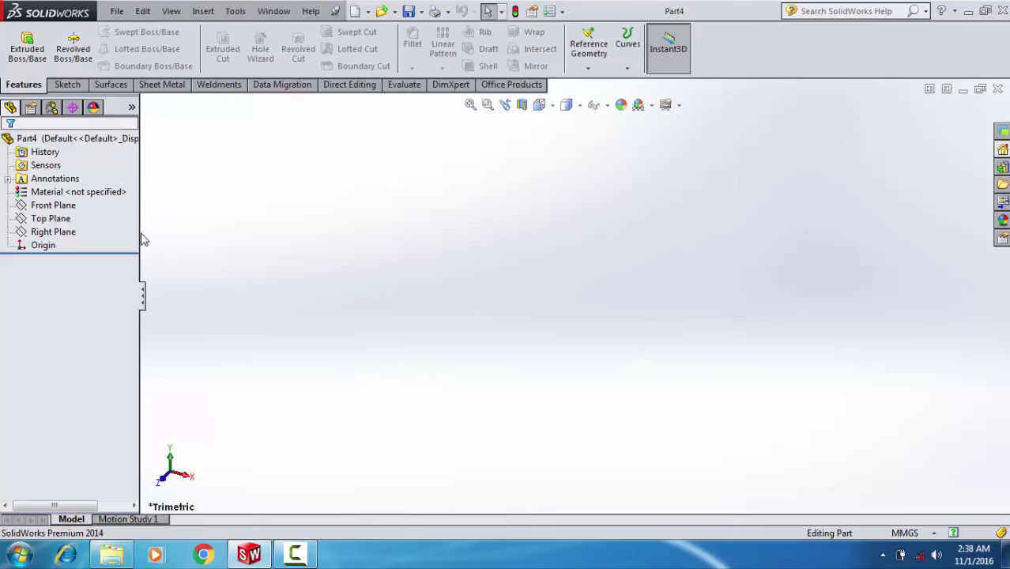
Step: On the Front Plane, sketch a circle at the origin dimensioned 55*2 (Ø110)
{"action": "left_click", "coordinate": [74, 210]}
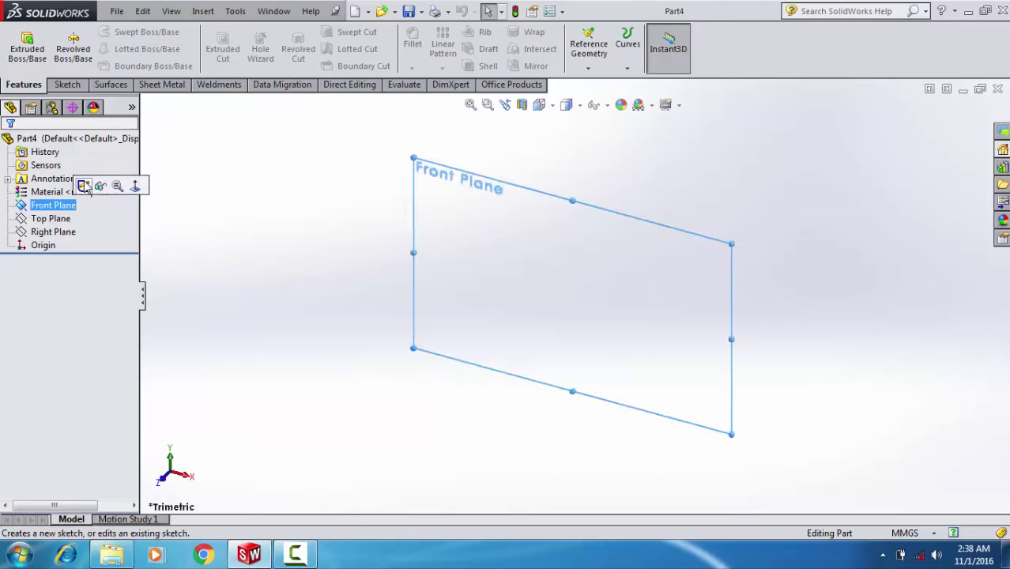
{"action": "left_click", "coordinate": [83, 186]}
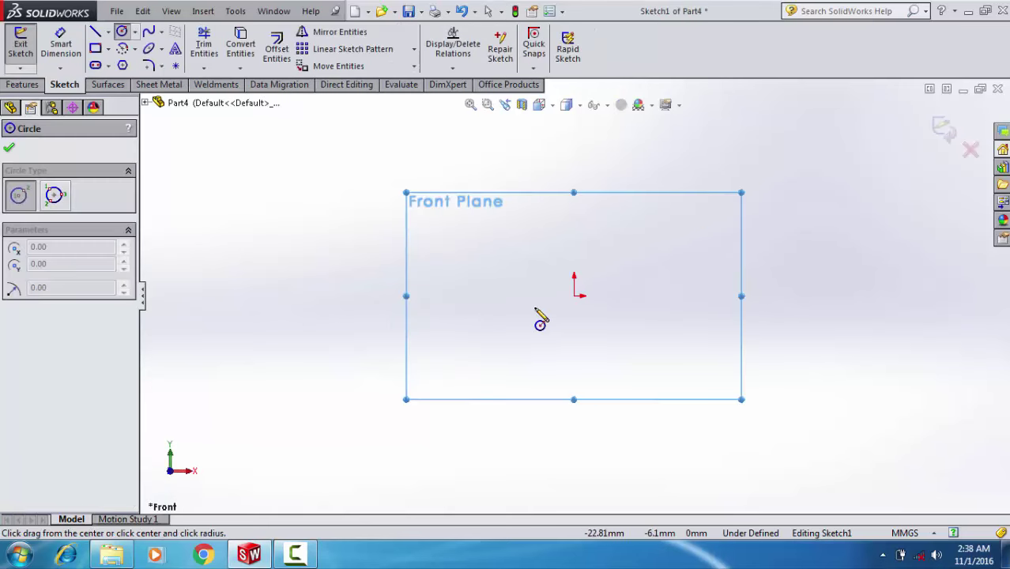
{"action": "left_click", "coordinate": [573, 296]}
{"action": "left_click", "coordinate": [471, 264]}
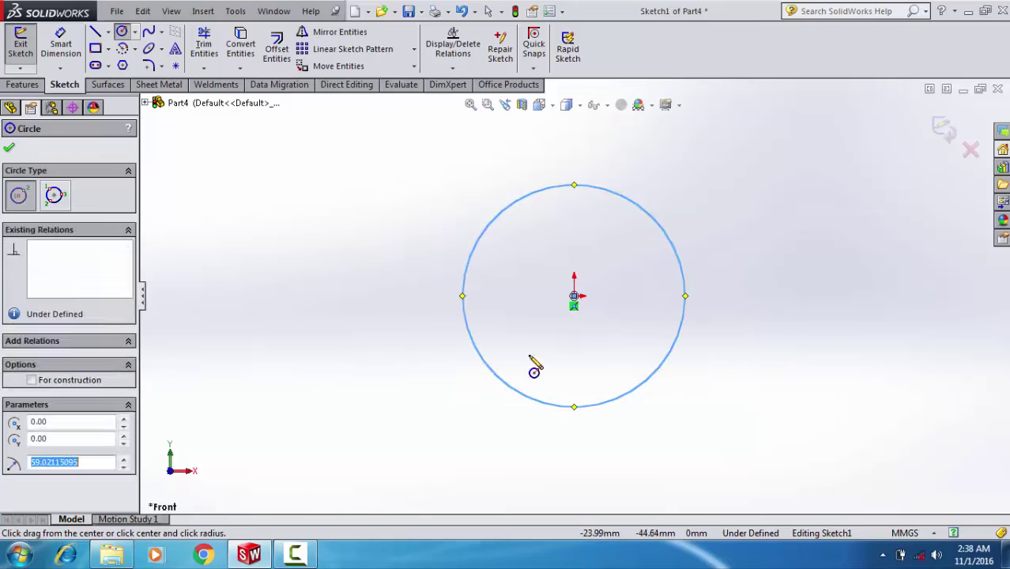
{"action": "right_click_drag", "start_coordinate": [537, 367], "coordinate": [554, 261]}
{"action": "left_click", "coordinate": [563, 187]}
{"action": "left_click", "coordinate": [554, 166]}
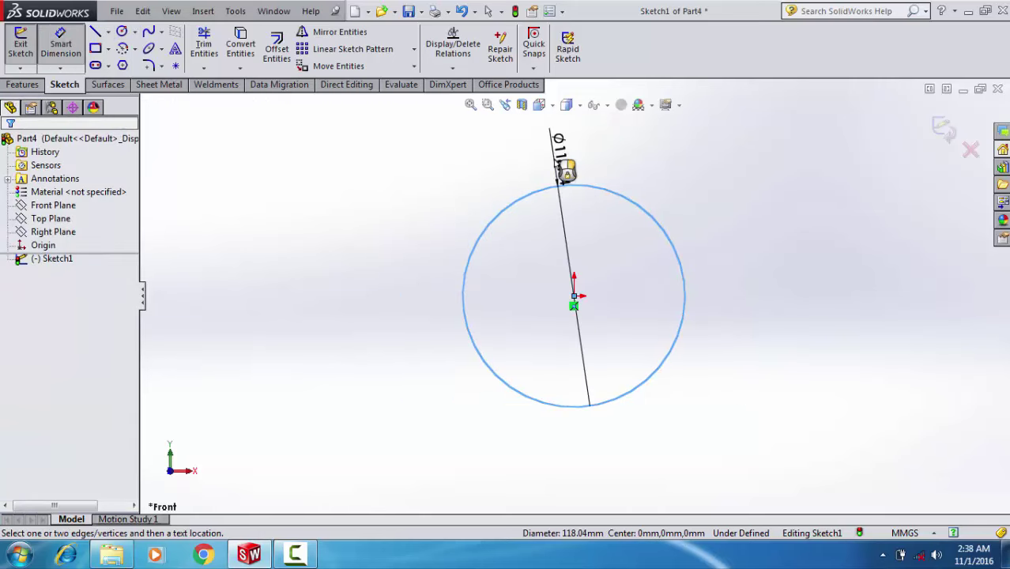
{"action": "type", "text": "55"}
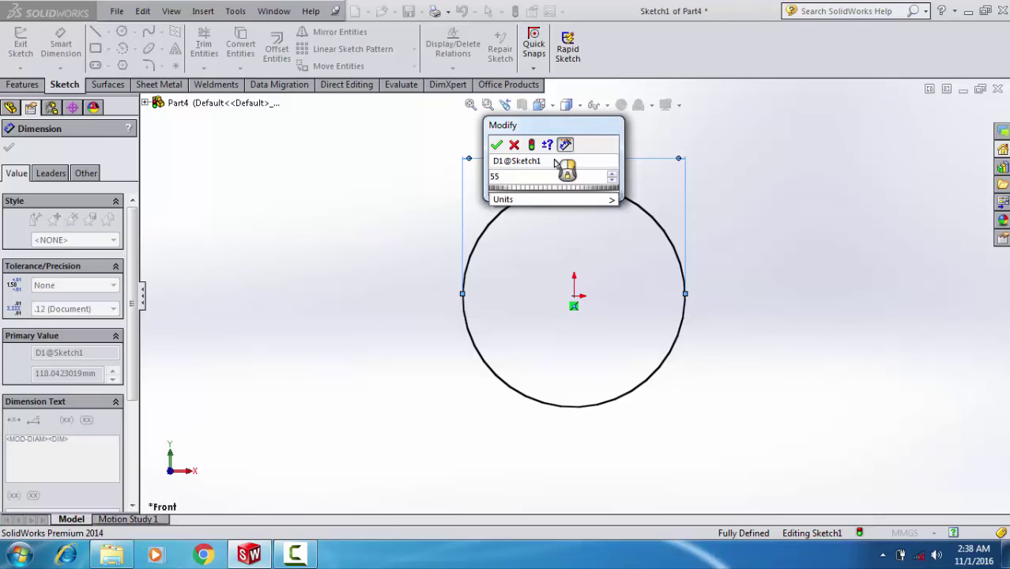
{"action": "type", "text": "*2"}
{"action": "key", "text": "Return"}
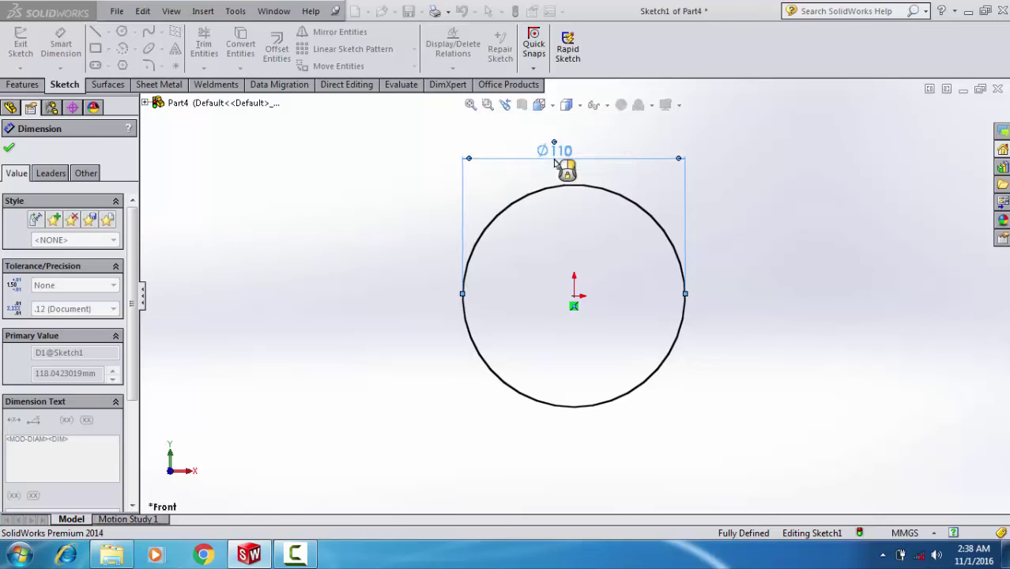
Step: Add a concentric circle at the origin dimensioned Ø30
{"action": "right_click_drag", "start_coordinate": [546, 257], "coordinate": [482, 261]}
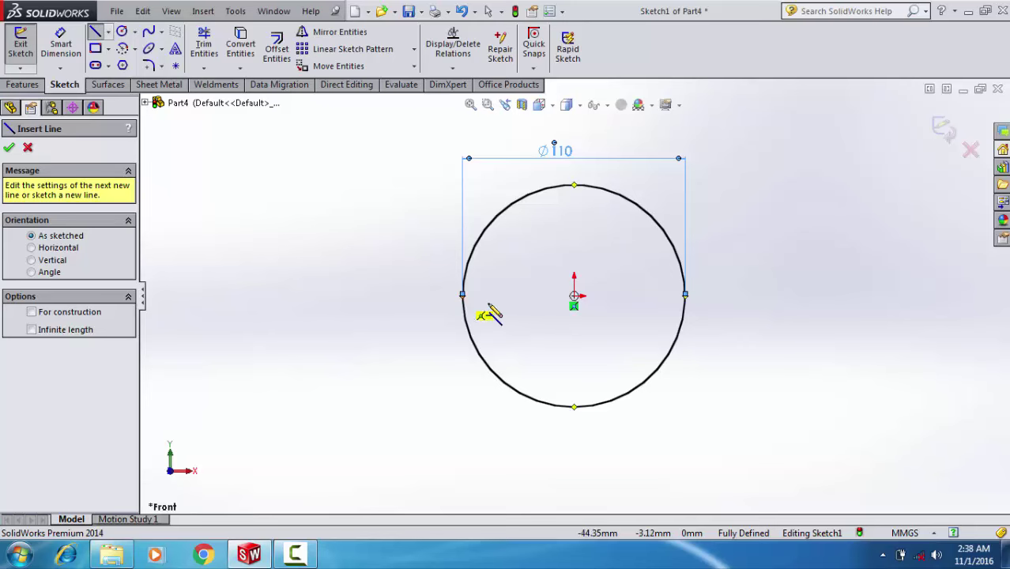
{"action": "right_click_drag", "start_coordinate": [575, 303], "coordinate": [607, 296]}
{"action": "left_click", "coordinate": [574, 296]}
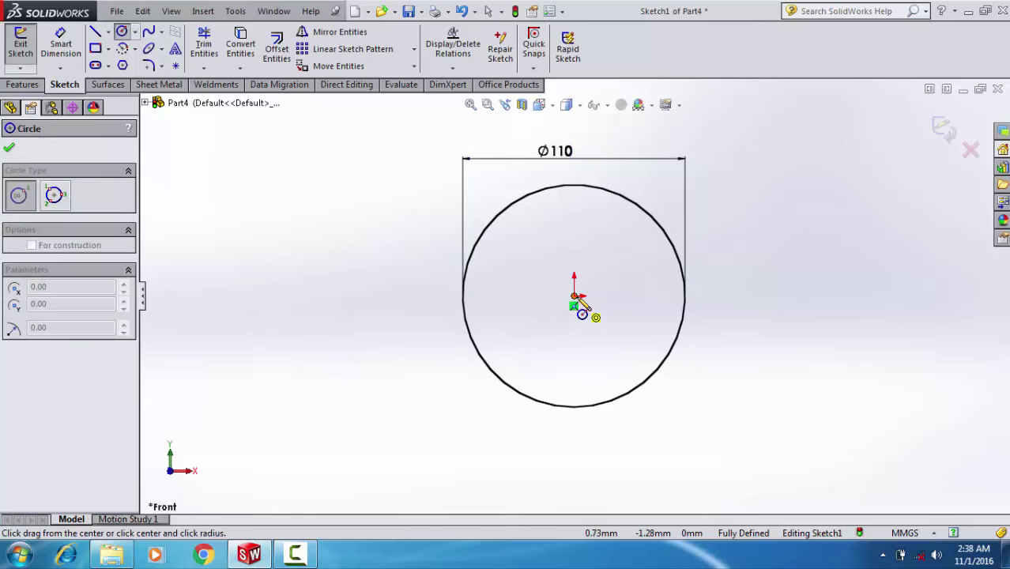
{"action": "left_click", "coordinate": [601, 294]}
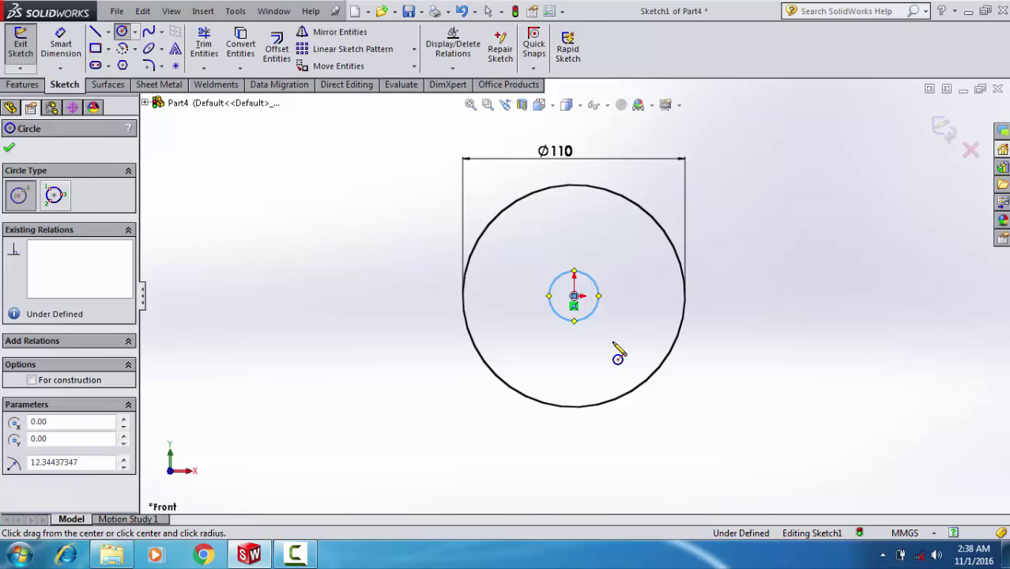
{"action": "right_click_drag", "start_coordinate": [618, 354], "coordinate": [597, 226]}
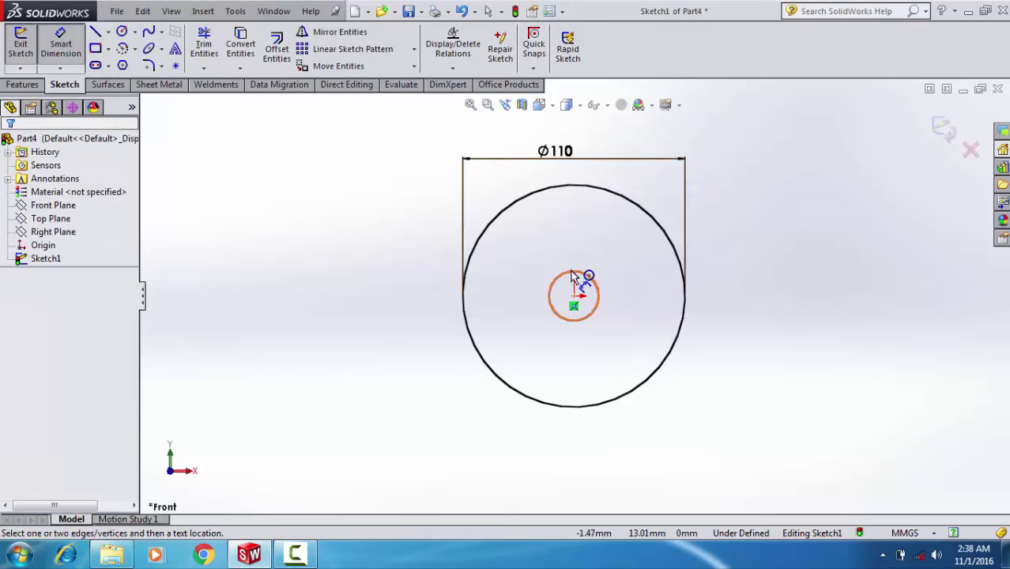
{"action": "left_click", "coordinate": [580, 275]}
{"action": "left_click", "coordinate": [579, 249]}
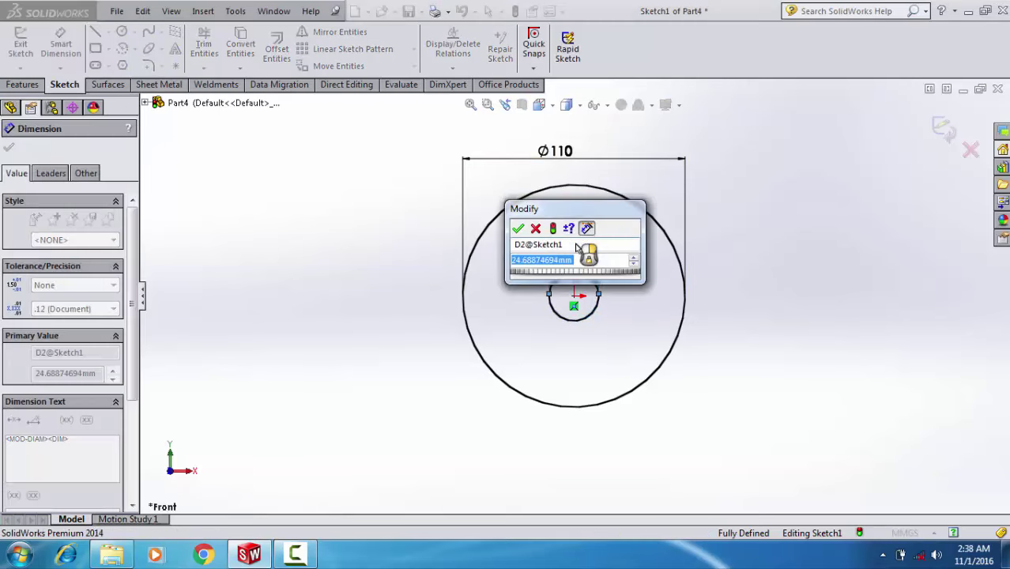
{"action": "type", "text": "30"}
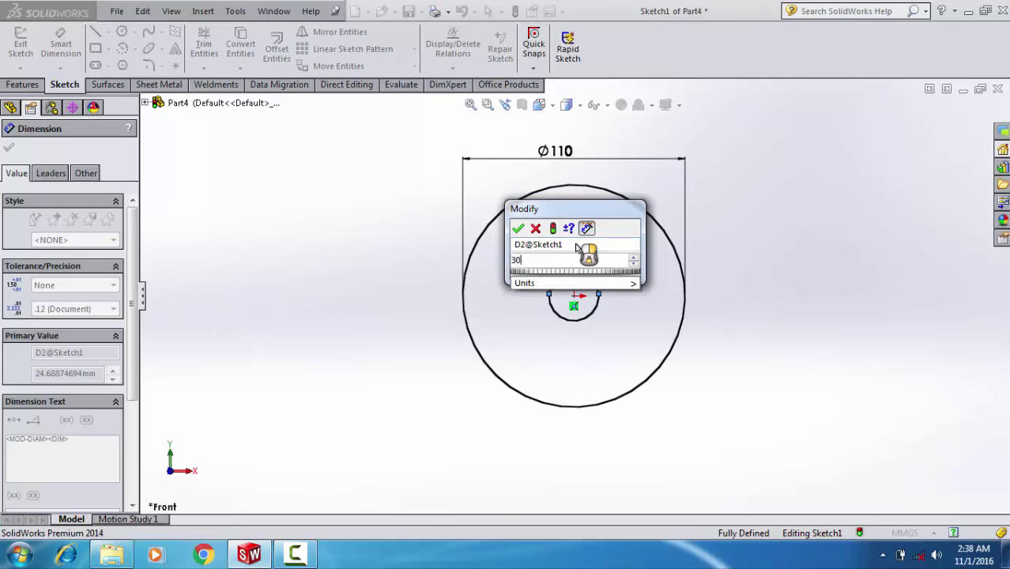
{"action": "key", "text": "Return"}
Step: Draw a line across the Ø110 circle and trim to a half-disc with a semicircular notch
{"action": "right_click_drag", "start_coordinate": [521, 269], "coordinate": [452, 271]}
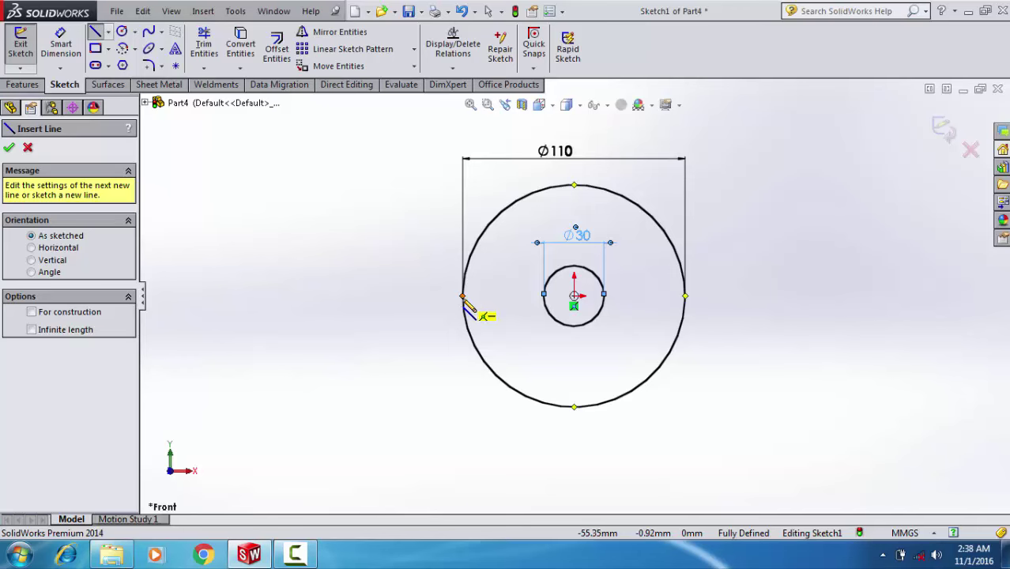
{"action": "left_click", "coordinate": [463, 297]}
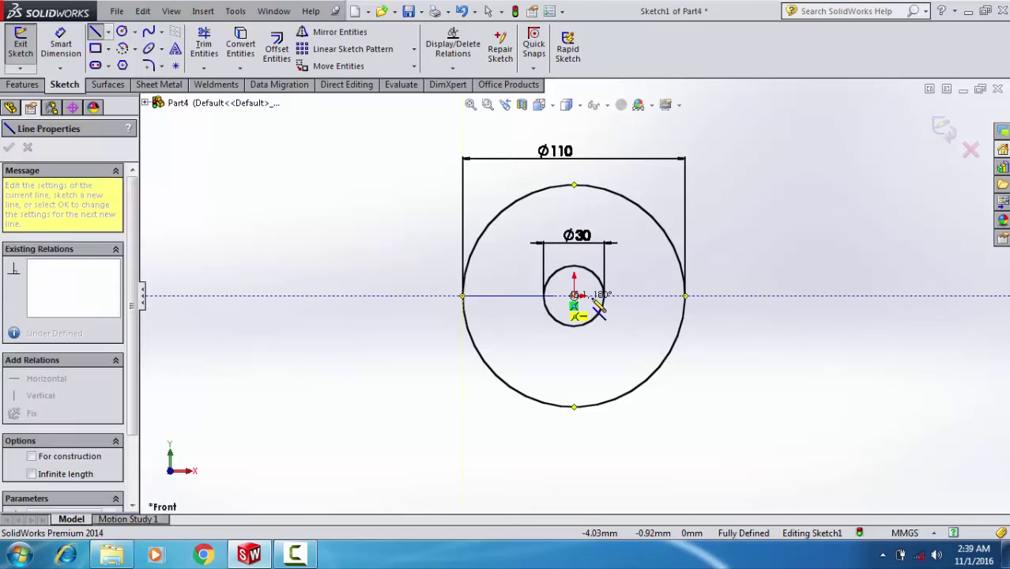
{"action": "left_click", "coordinate": [686, 296]}
{"action": "left_click", "coordinate": [203, 43]}
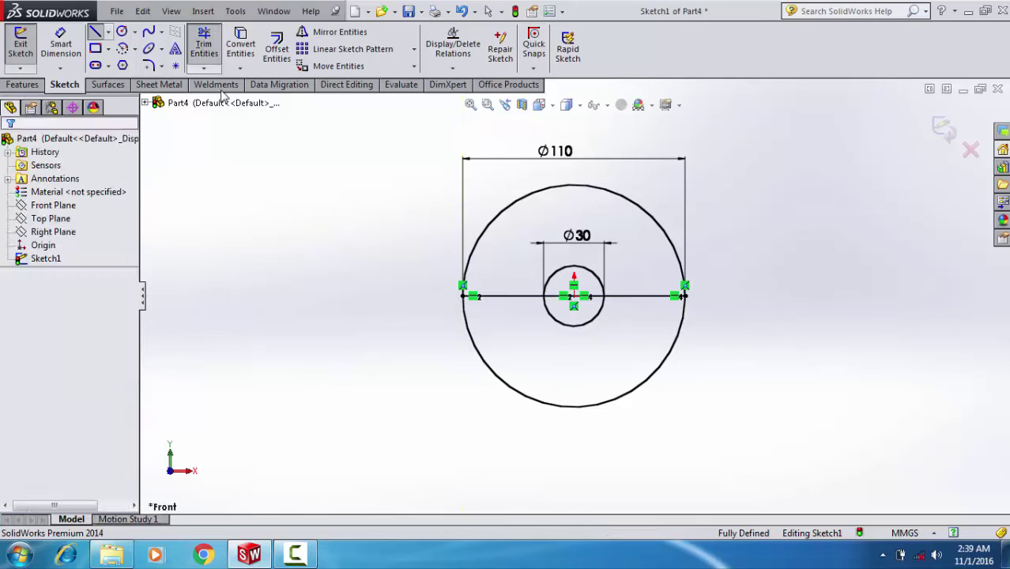
{"action": "left_click_drag", "start_coordinate": [227, 350], "coordinate": [537, 355]}
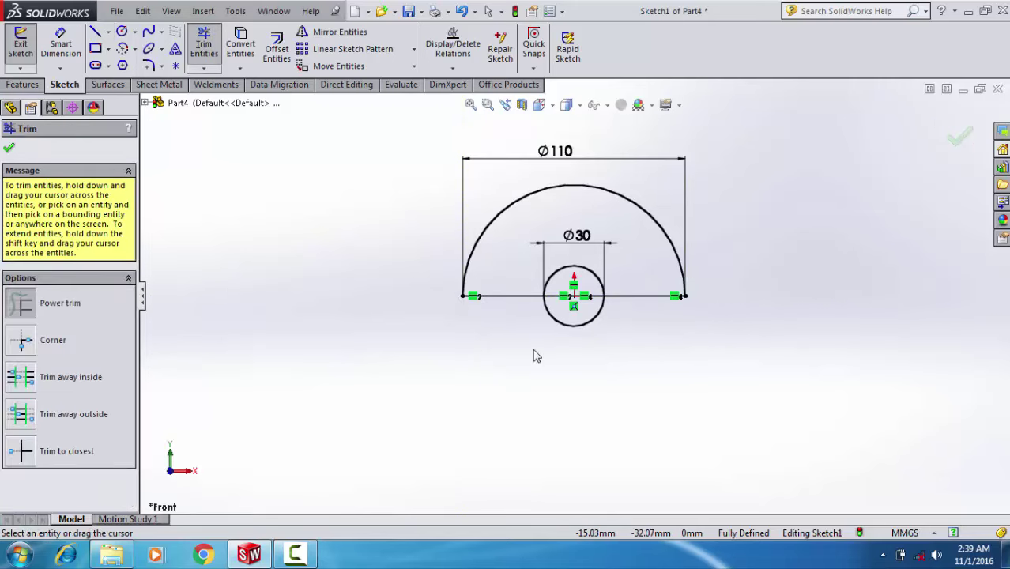
{"action": "left_click_drag", "start_coordinate": [518, 248], "coordinate": [574, 310]}
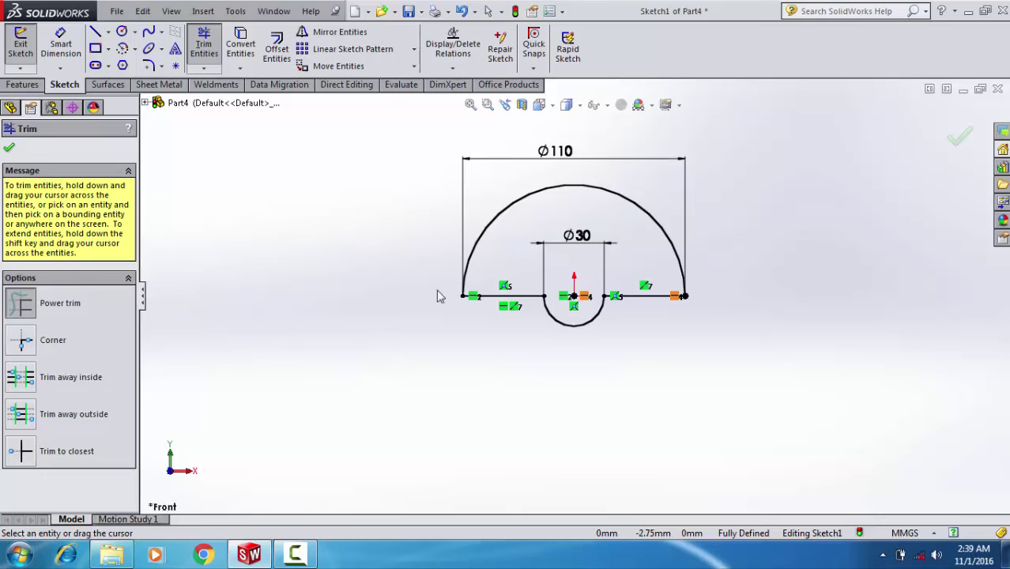
Step: Round both notch corners with R10 sketch fillets
{"action": "left_click", "coordinate": [147, 65]}
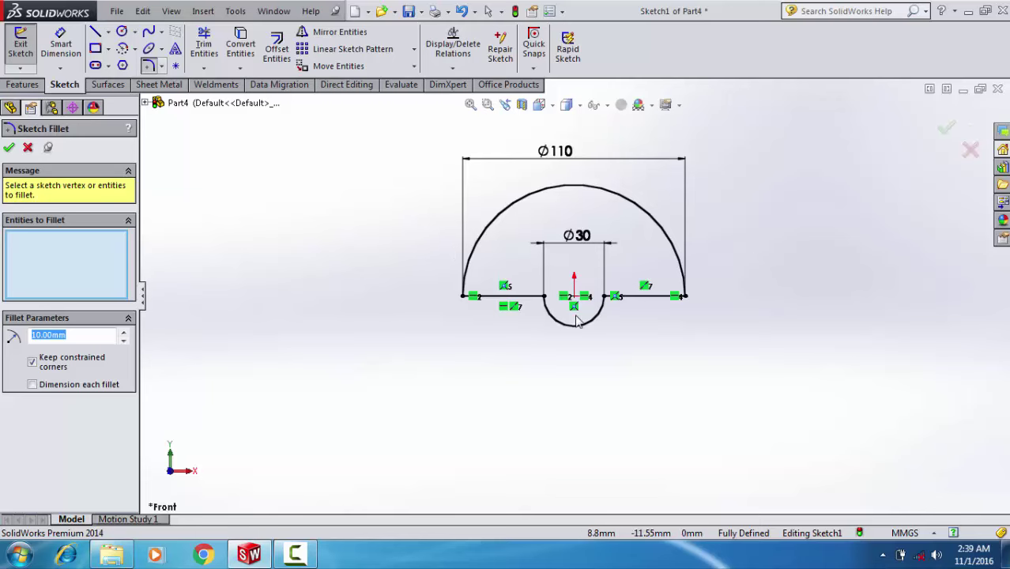
{"action": "scroll", "coordinate": [525, 285], "scroll_direction": "down", "scroll_amount": 1}
{"action": "scroll", "coordinate": [512, 283], "scroll_direction": "down", "scroll_amount": 1}
{"action": "left_click", "coordinate": [511, 280]}
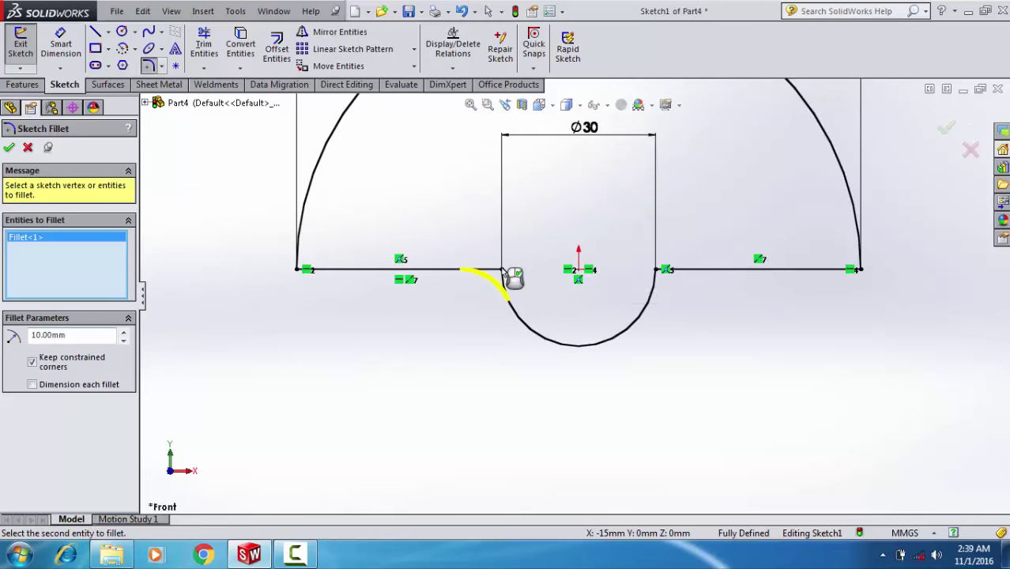
{"action": "left_click", "coordinate": [678, 273]}
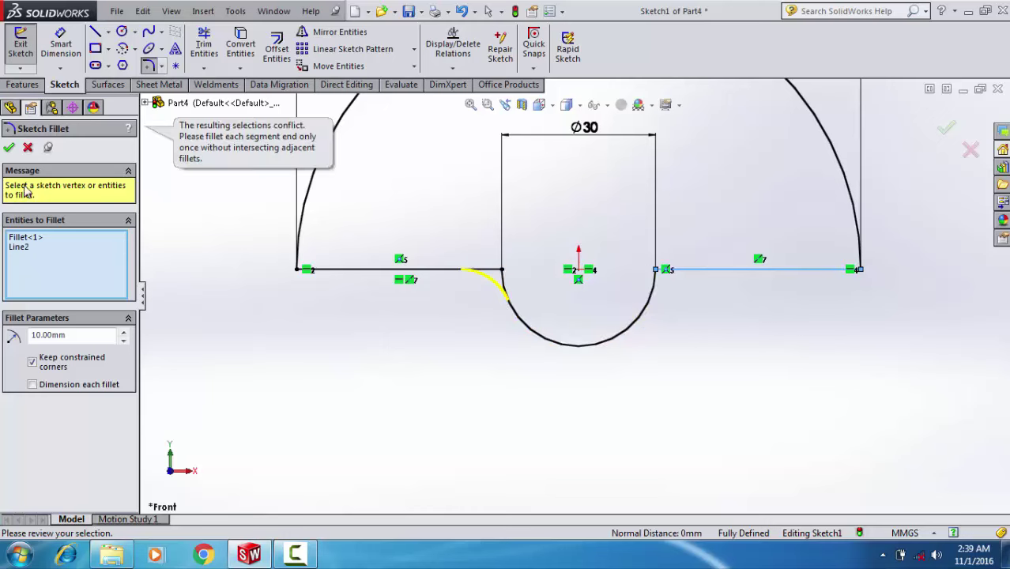
{"action": "left_click", "coordinate": [8, 147]}
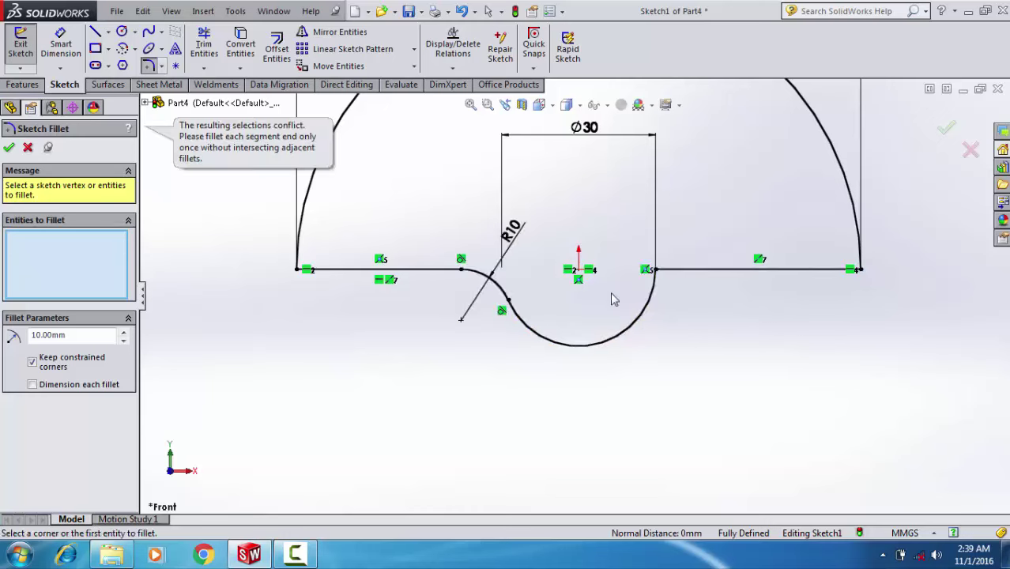
{"action": "left_click", "coordinate": [657, 275]}
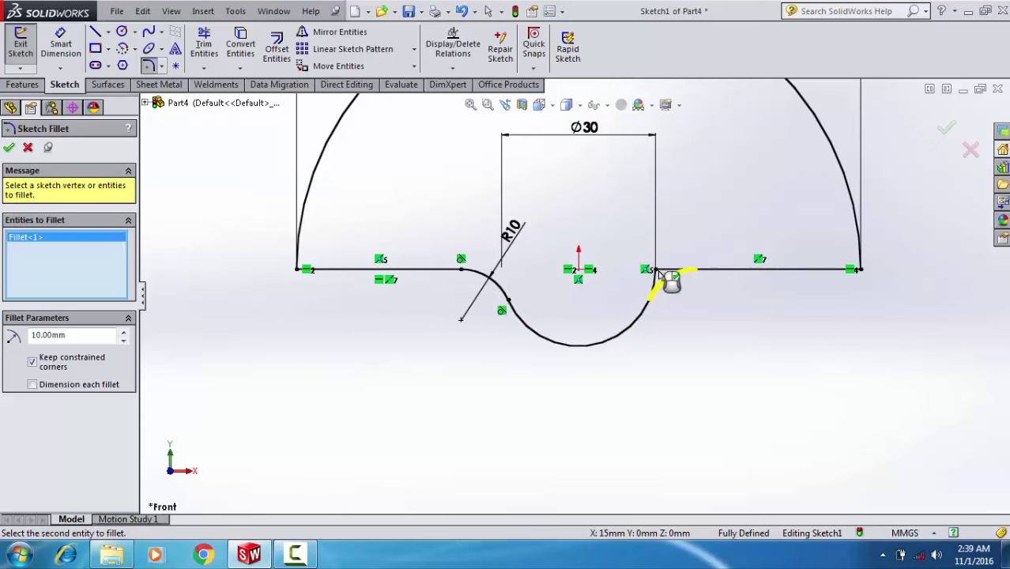
{"action": "left_click", "coordinate": [669, 281]}
{"action": "key", "text": "Escape"}
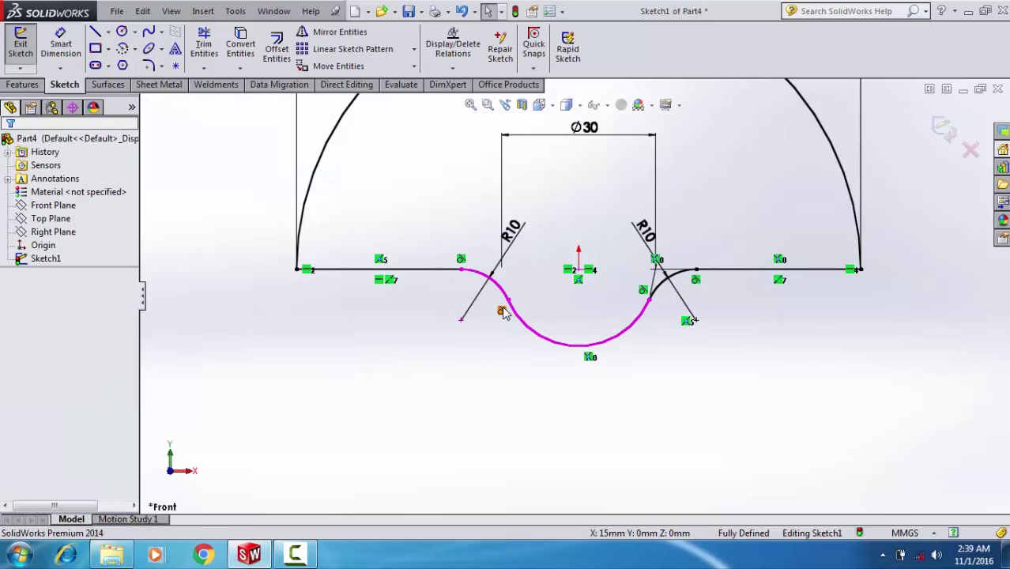
{"action": "scroll", "coordinate": [503, 308], "scroll_direction": "up", "scroll_amount": 2}
{"action": "scroll", "coordinate": [566, 277], "scroll_direction": "down", "scroll_amount": 2}
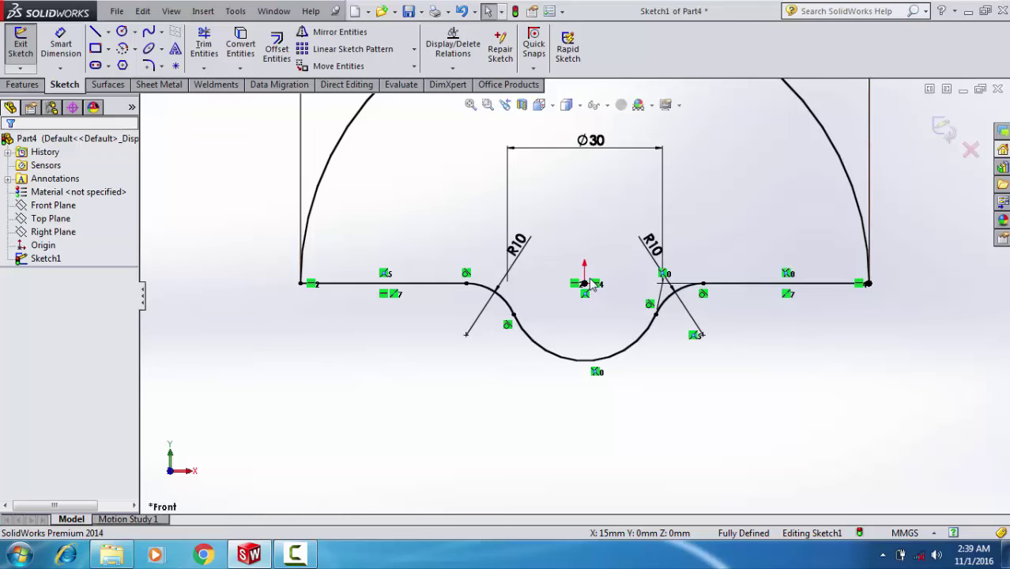
Step: Exit the sketch and extrude the profile 5 mm as Boss-Extrude1
{"action": "left_click", "coordinate": [17, 47]}
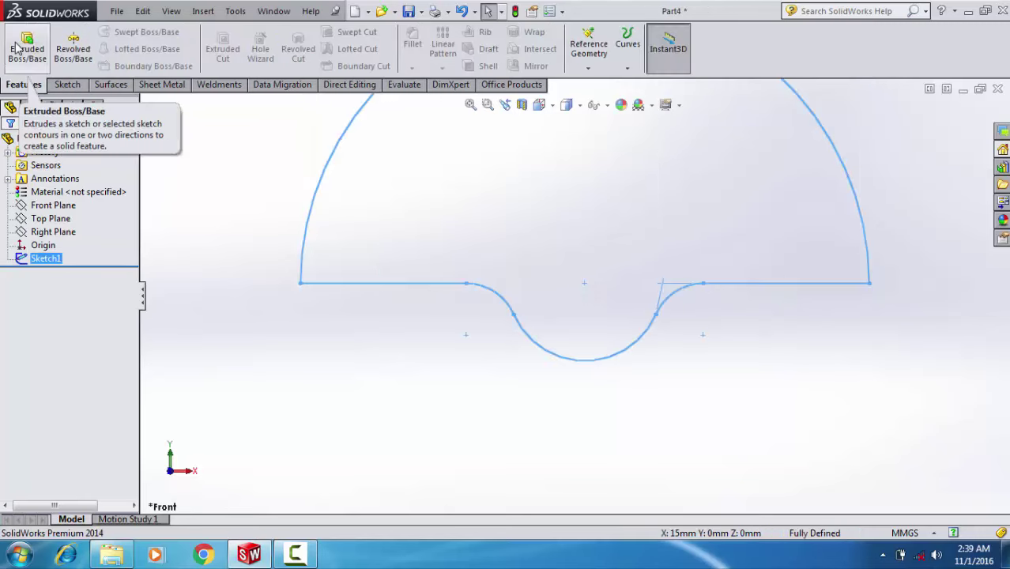
{"action": "left_click", "coordinate": [24, 49]}
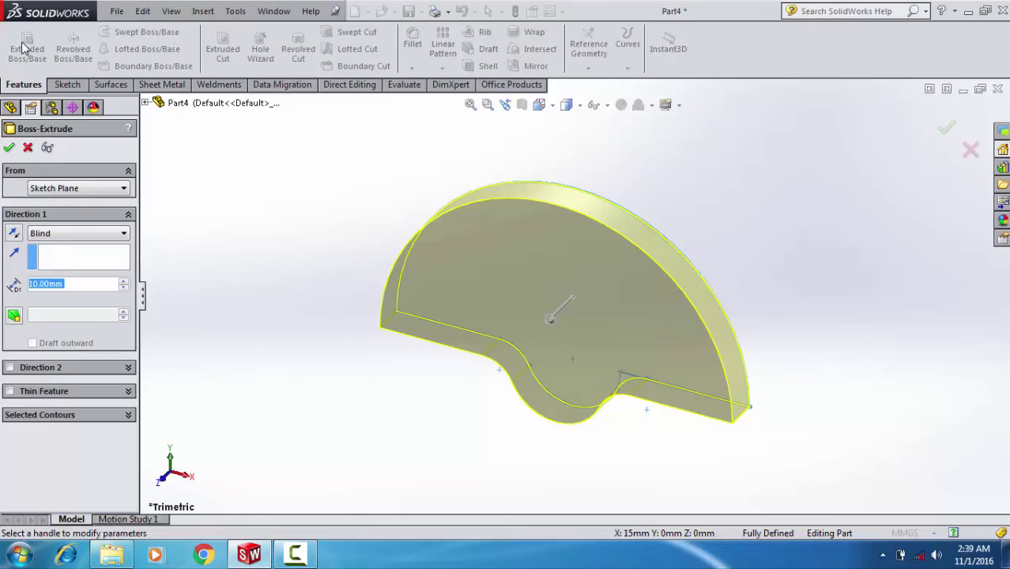
{"action": "type", "text": "5"}
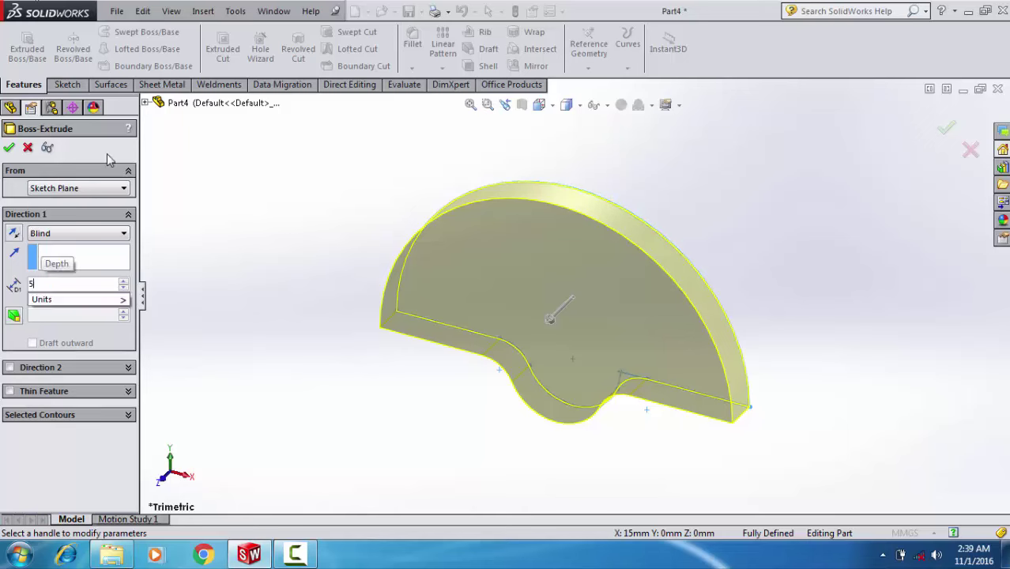
{"action": "key", "text": "Return"}
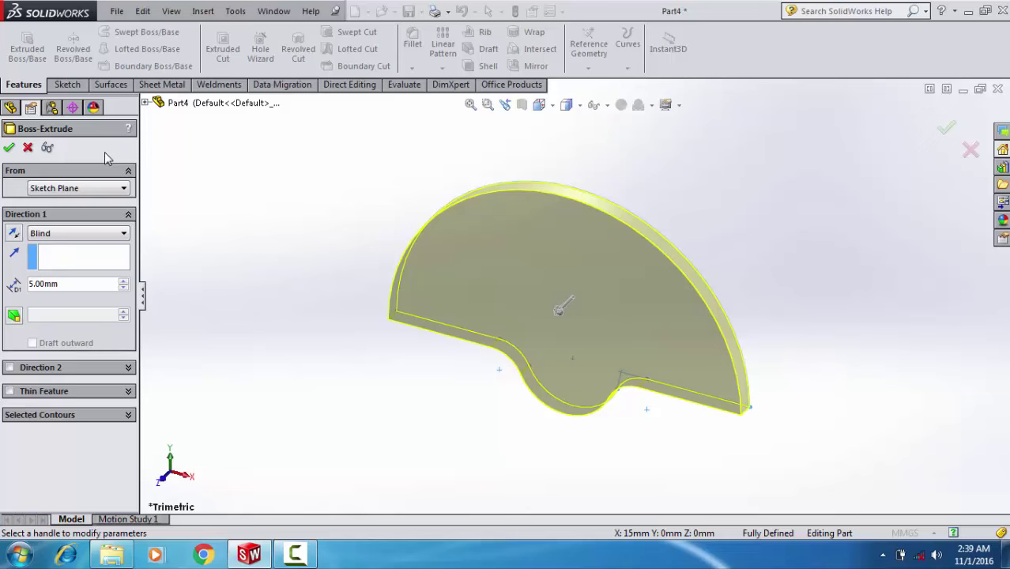
{"action": "left_click", "coordinate": [9, 148]}
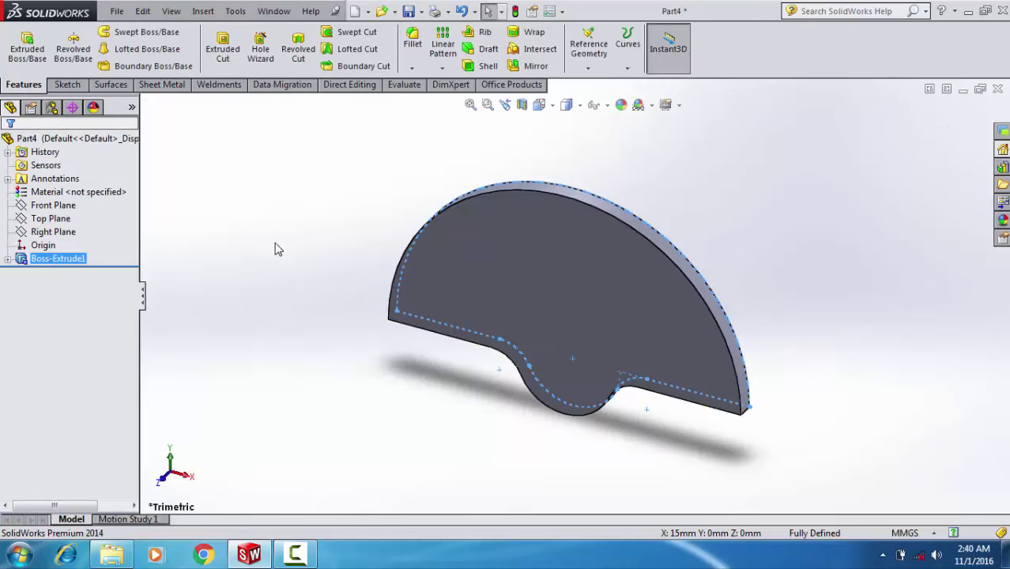
{"action": "left_click", "coordinate": [354, 226]}
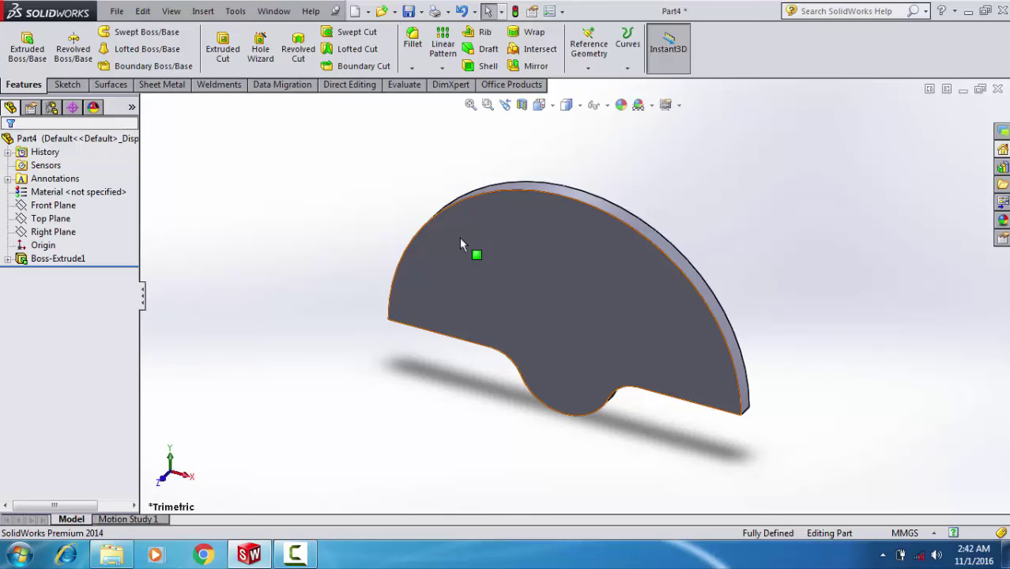
Step: Open a new sketch on the plate's flat front face and zoom in on the arc
{"action": "left_click", "coordinate": [461, 244]}
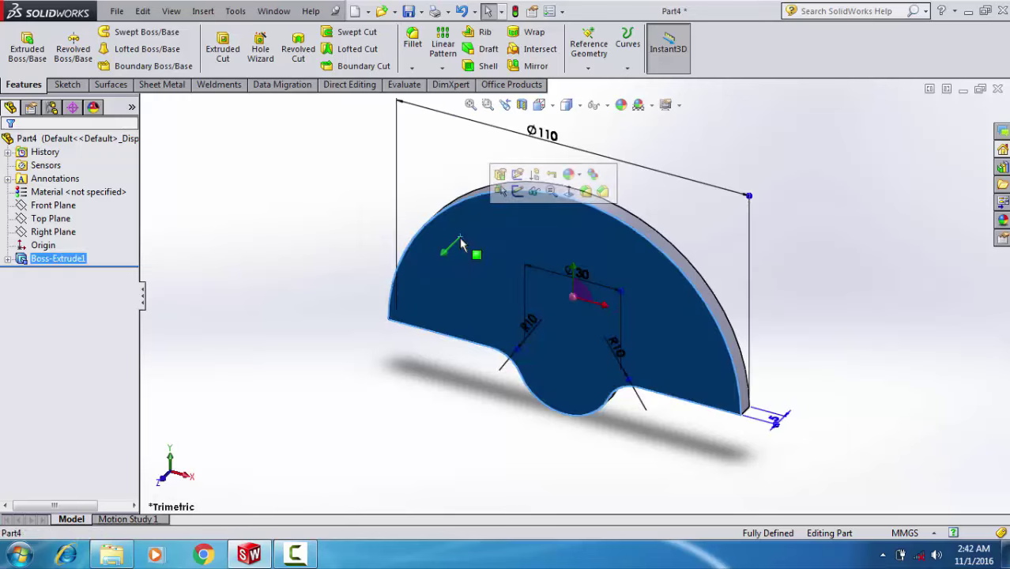
{"action": "left_click", "coordinate": [517, 190]}
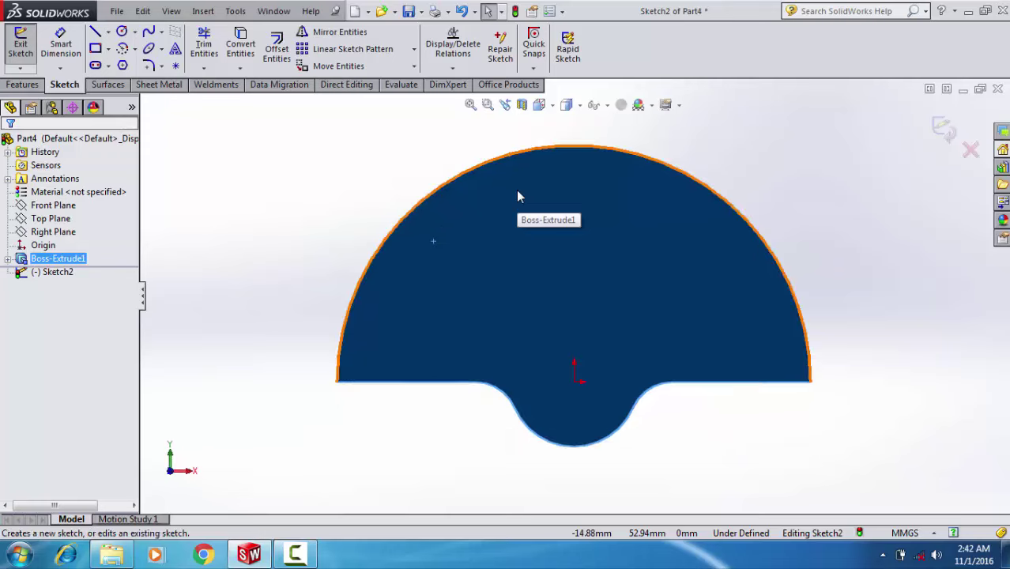
{"action": "scroll", "coordinate": [528, 169], "scroll_direction": "down", "scroll_amount": 3}
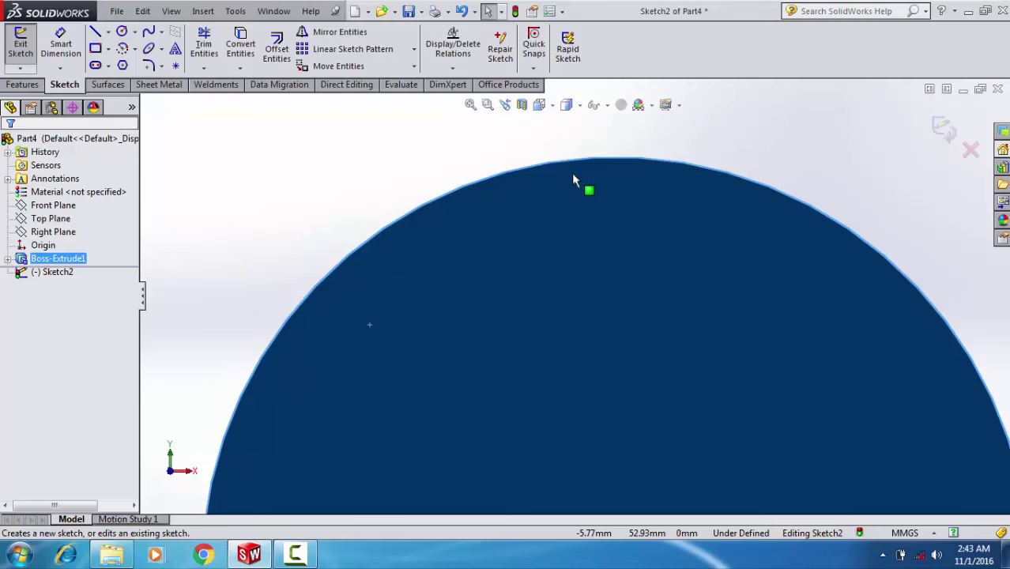
Step: Draw the tooth's two slanted sides and short flat bottom at the arc's top
{"action": "scroll", "coordinate": [573, 180], "scroll_direction": "down", "scroll_amount": 1}
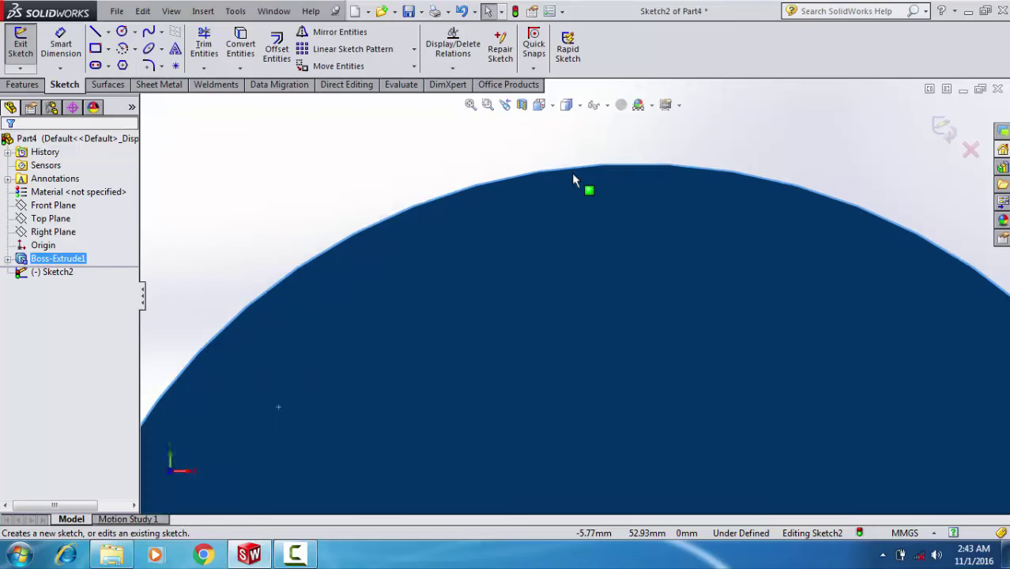
{"action": "scroll", "coordinate": [575, 179], "scroll_direction": "up", "scroll_amount": 2}
{"action": "right_click_drag", "start_coordinate": [553, 190], "coordinate": [514, 200]}
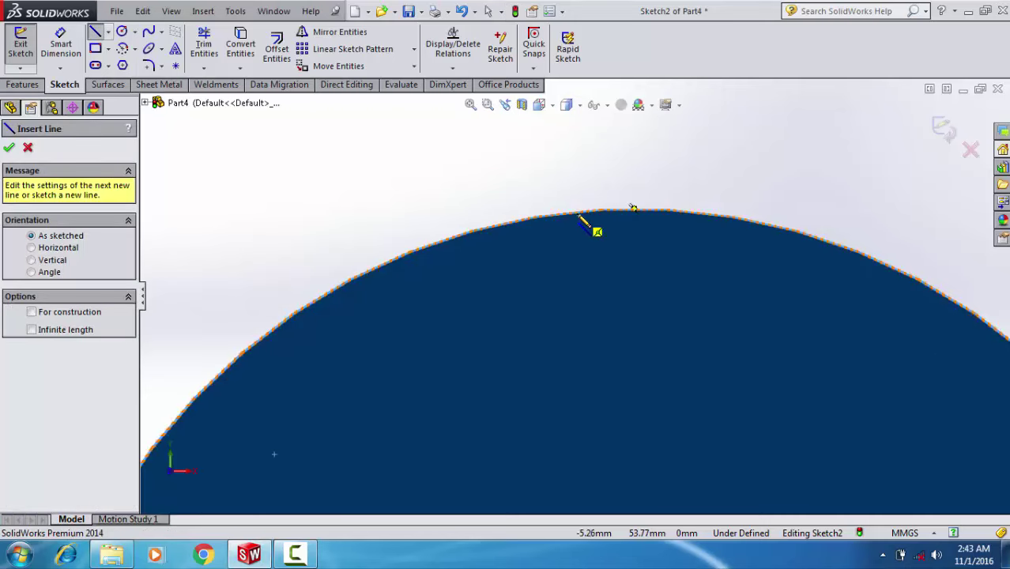
{"action": "scroll", "coordinate": [602, 226], "scroll_direction": "down", "scroll_amount": 1}
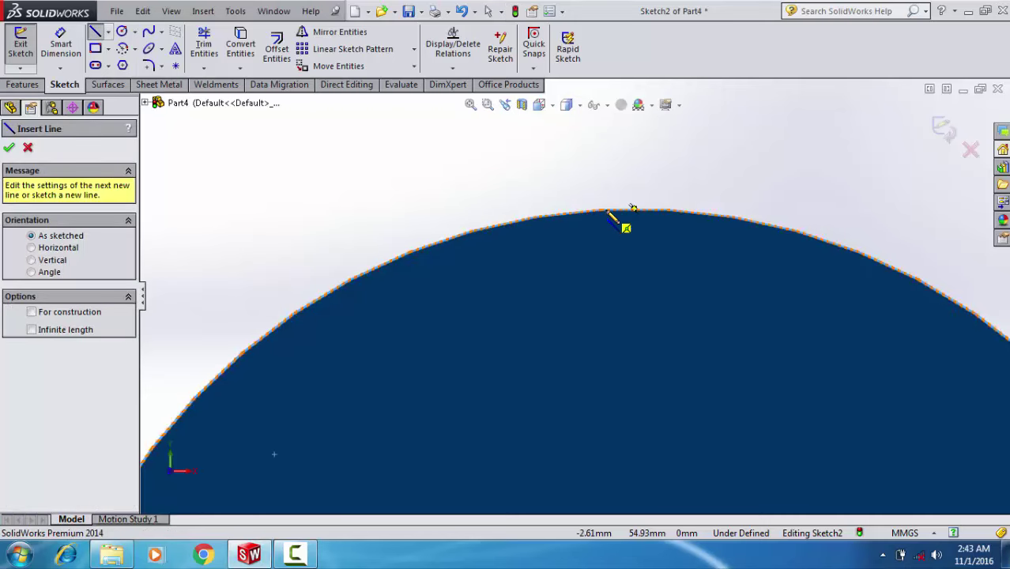
{"action": "left_click", "coordinate": [606, 211]}
{"action": "left_click", "coordinate": [625, 281]}
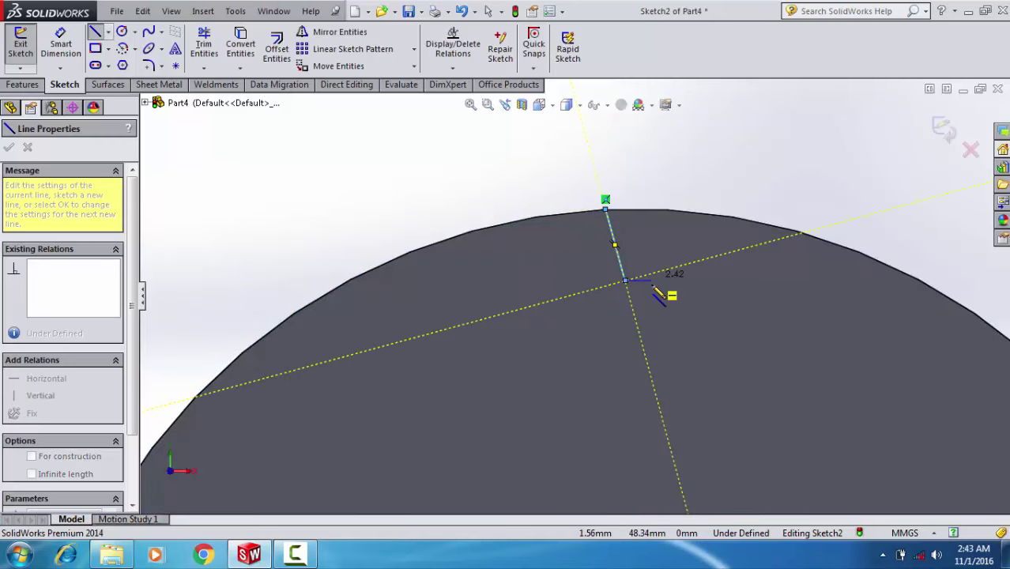
{"action": "left_click", "coordinate": [651, 281]}
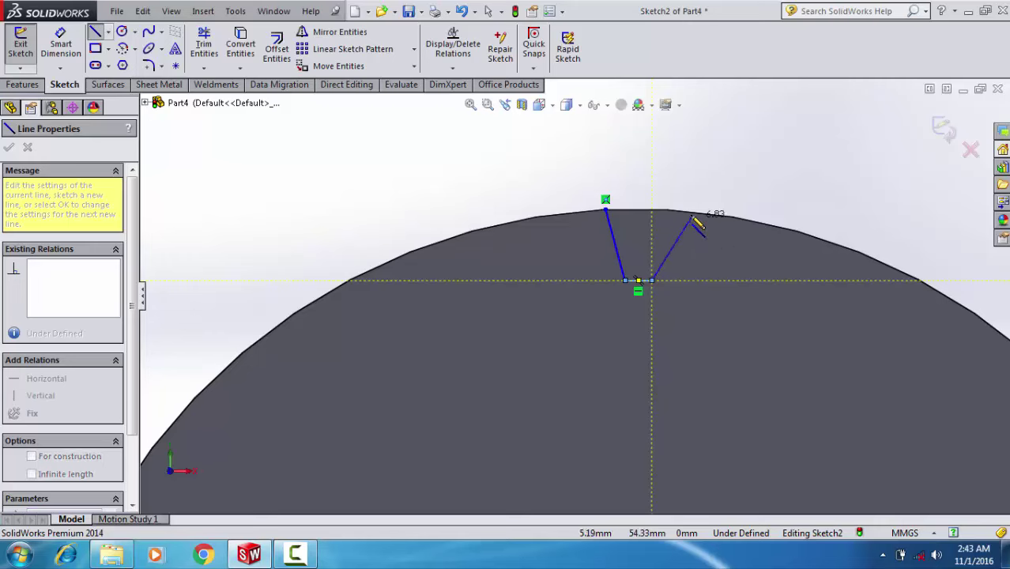
{"action": "left_click", "coordinate": [690, 212]}
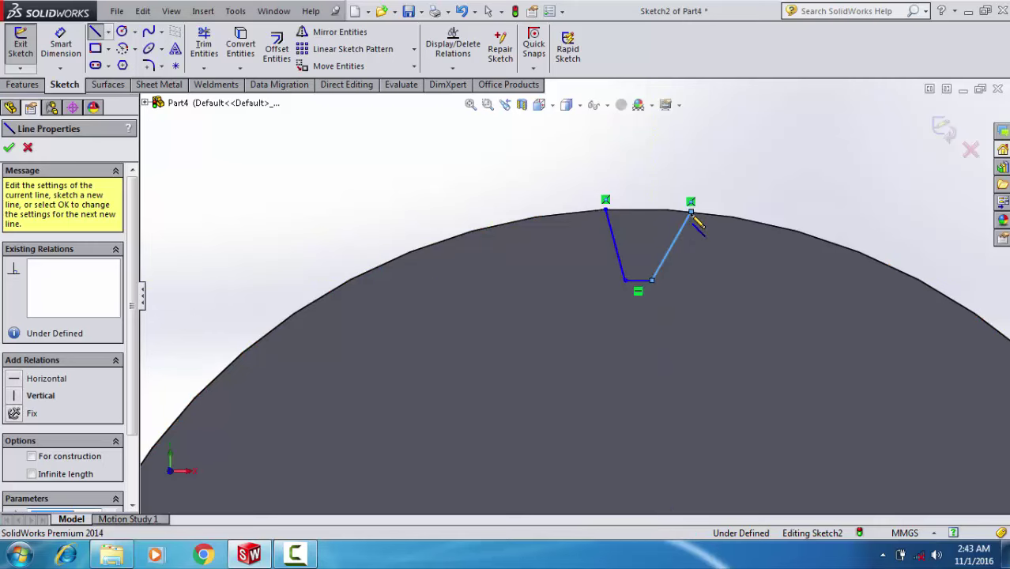
{"action": "right_click", "coordinate": [694, 220]}
{"action": "left_click", "coordinate": [674, 365]}
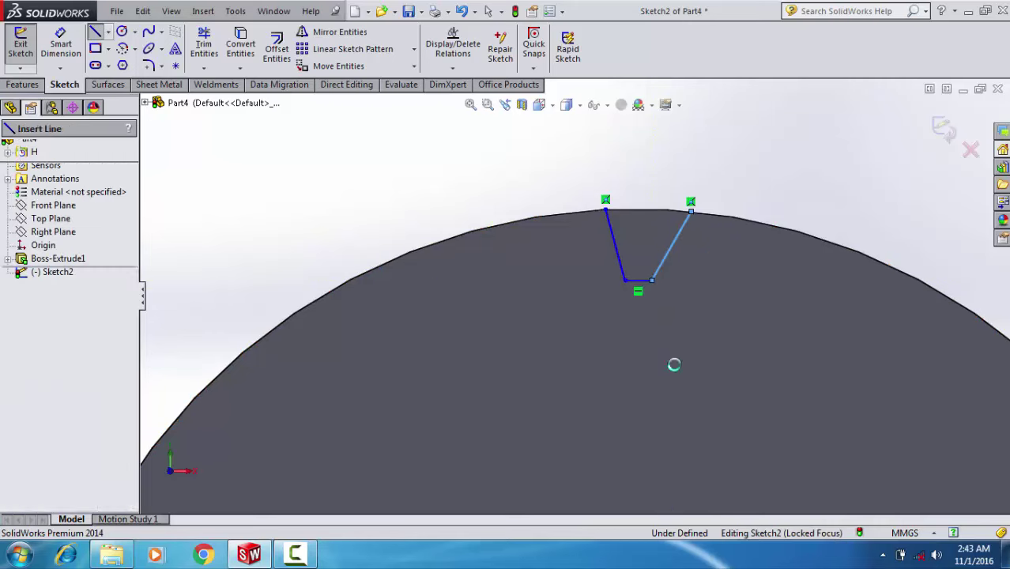
Step: Add a midpoint point on the tooth bottom and a vertical centreline up to the arc
{"action": "left_click", "coordinate": [639, 280]}
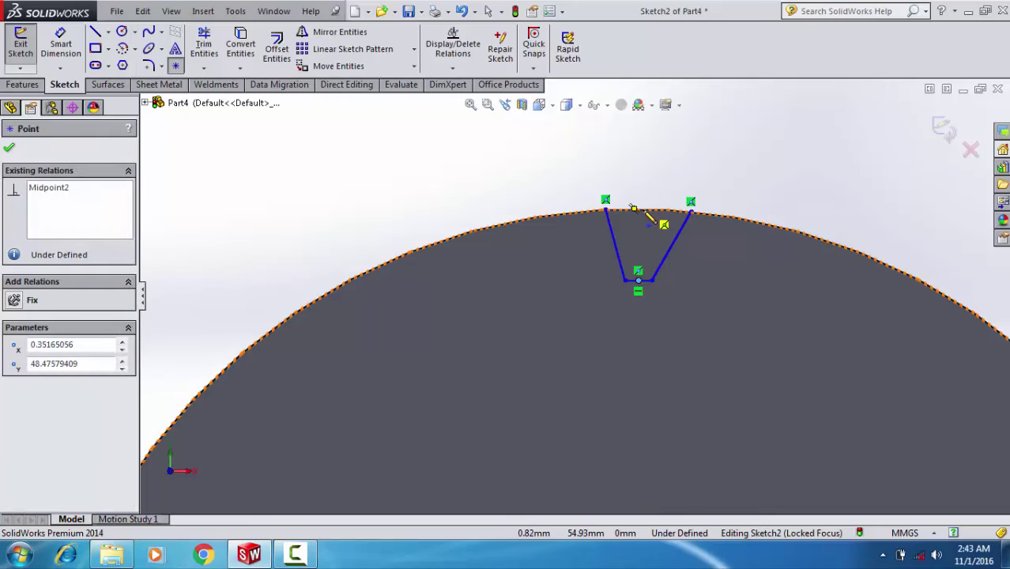
{"action": "right_click", "coordinate": [651, 190]}
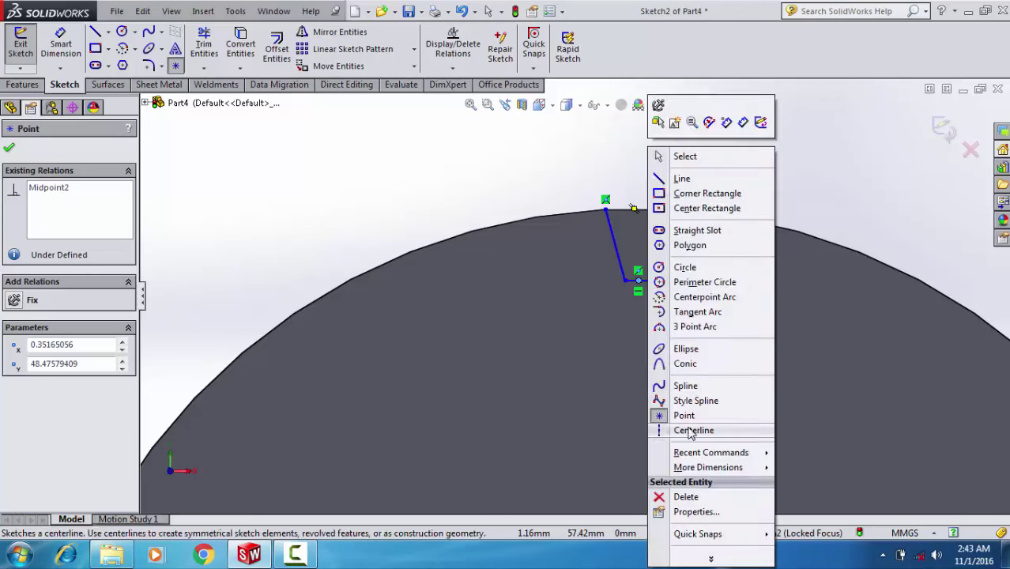
{"action": "left_click", "coordinate": [691, 433]}
{"action": "left_click", "coordinate": [638, 280]}
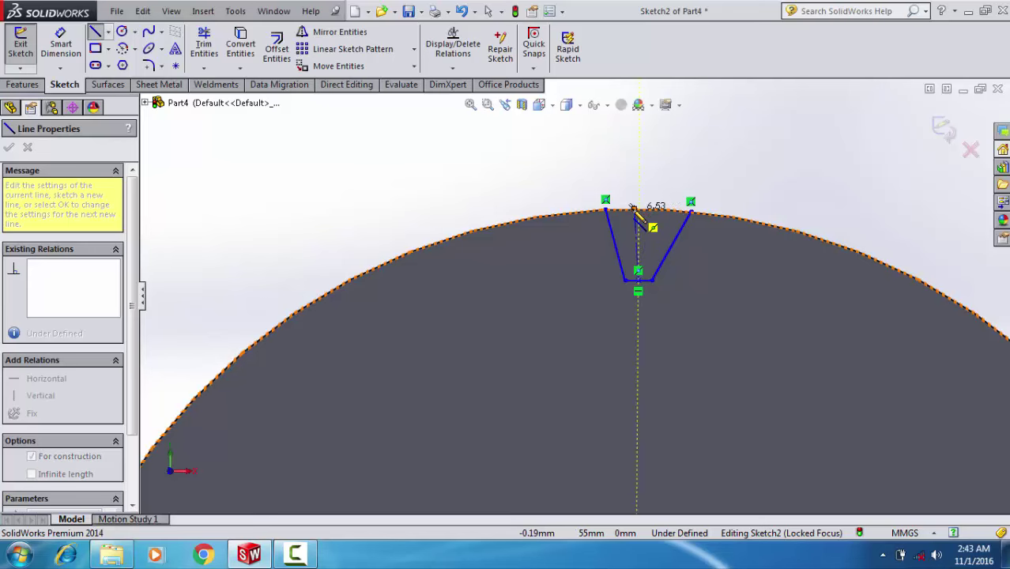
{"action": "left_click", "coordinate": [634, 208]}
{"action": "key", "text": "Escape"}
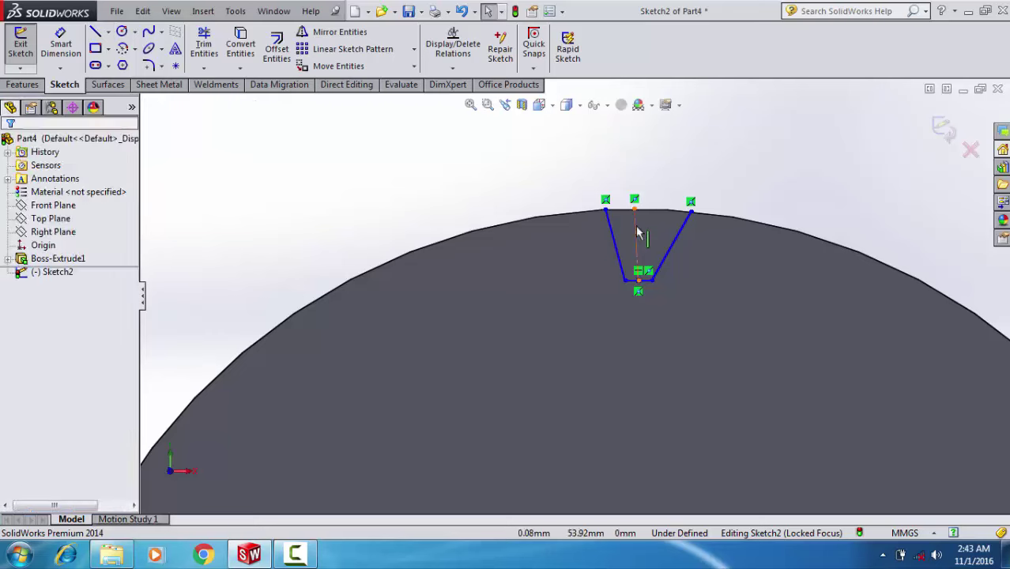
{"action": "left_click", "coordinate": [637, 236]}
{"action": "left_click", "coordinate": [694, 168]}
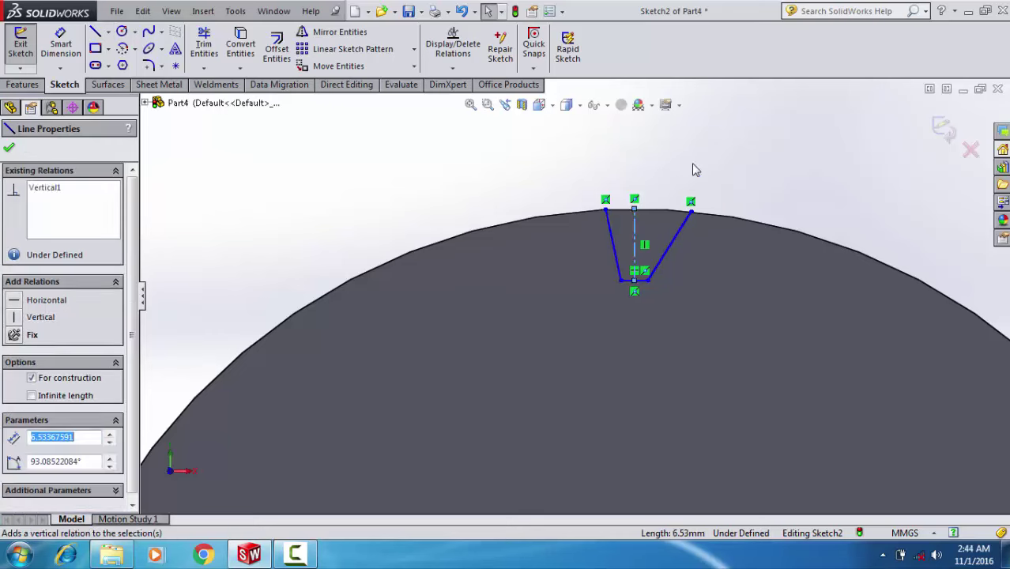
{"action": "key", "text": "Escape"}
Step: Convert the plate's outer arc edge into sketch geometry
{"action": "left_click", "coordinate": [717, 219]}
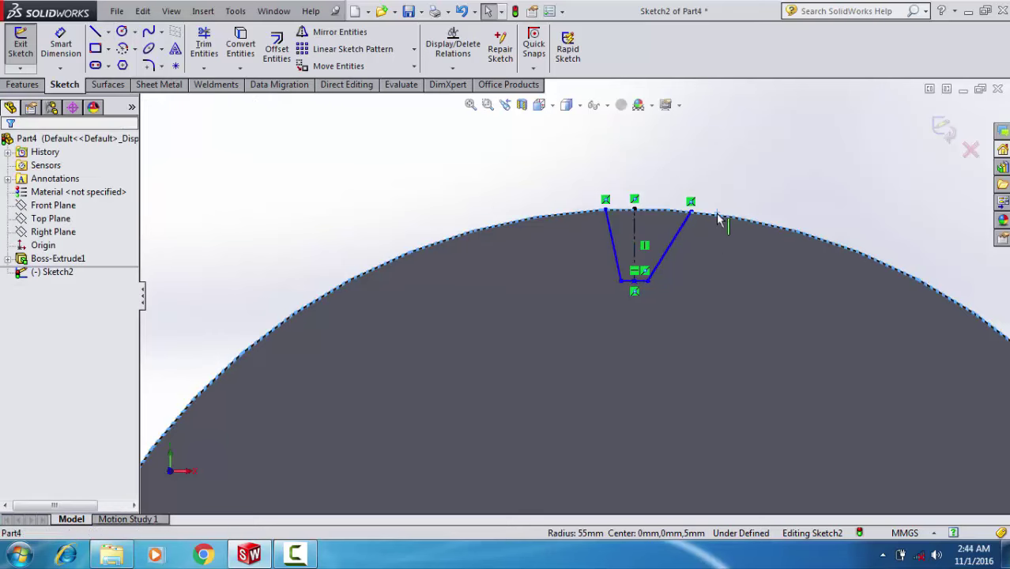
{"action": "left_click", "coordinate": [251, 41]}
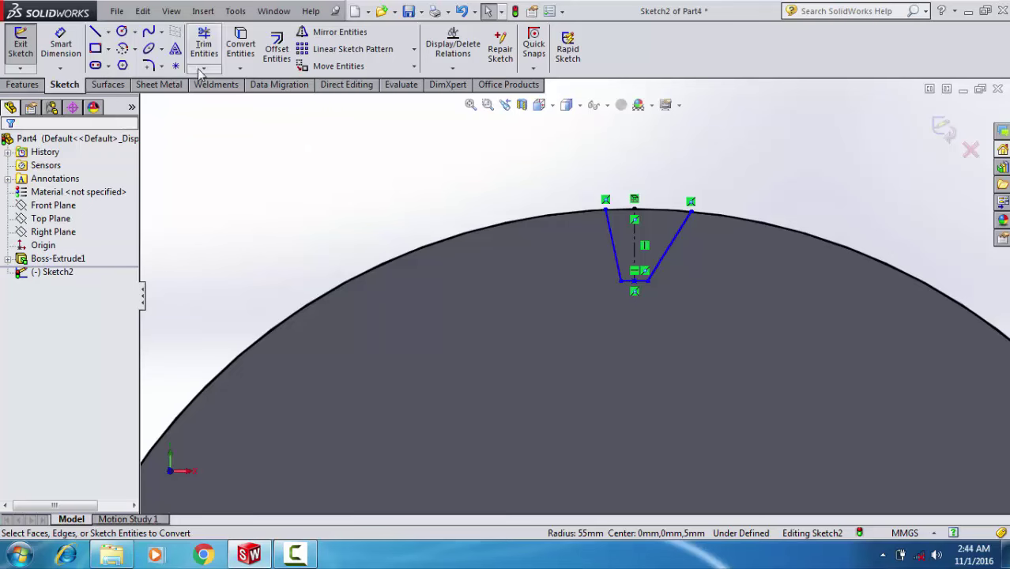
{"action": "right_click_drag", "start_coordinate": [439, 289], "coordinate": [444, 225]}
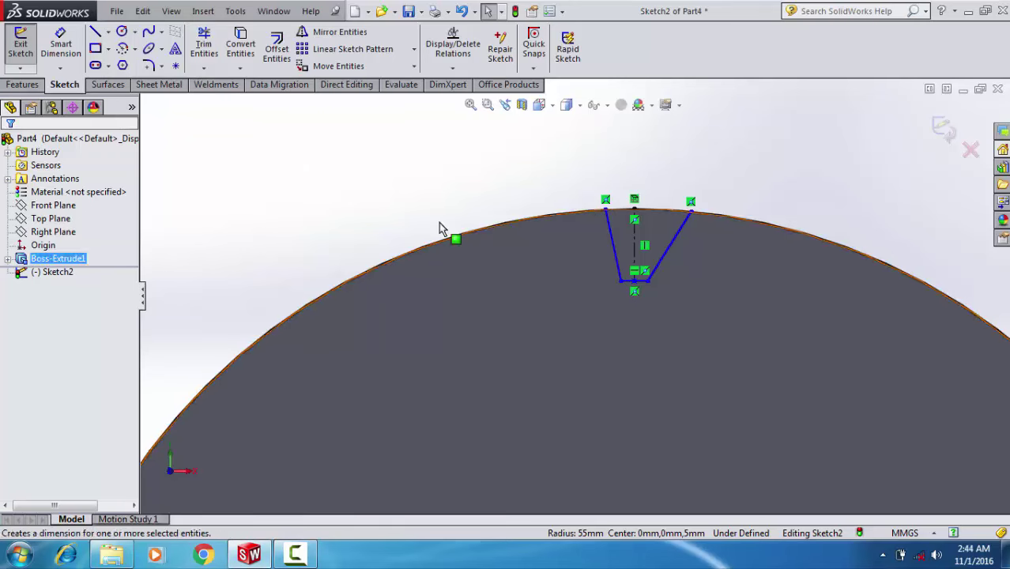
Step: Dimension the tooth's top width to 5
{"action": "left_click", "coordinate": [605, 209]}
{"action": "left_click", "coordinate": [692, 210]}
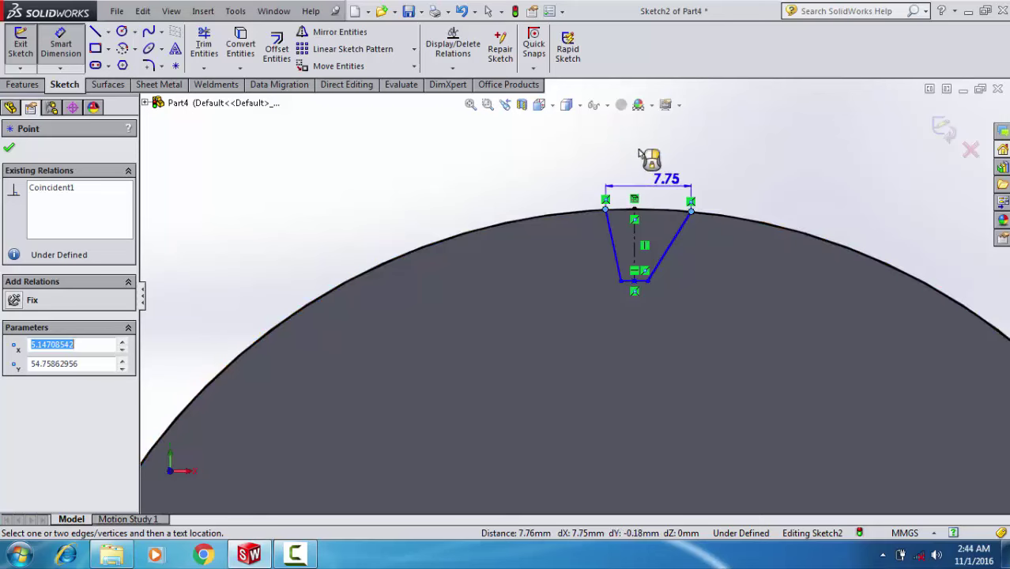
{"action": "left_click", "coordinate": [638, 149]}
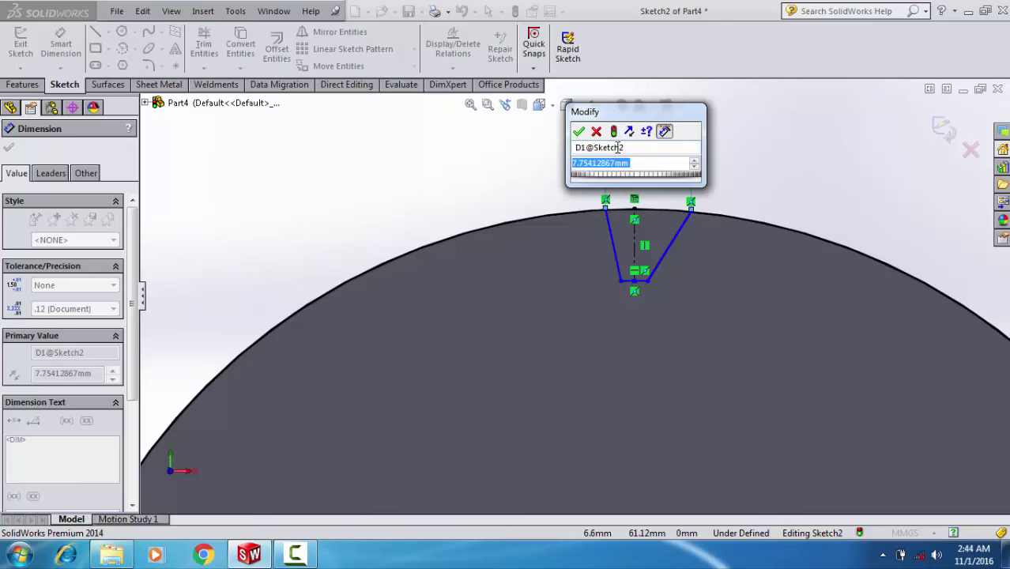
{"action": "type", "text": "5"}
{"action": "key", "text": "Return"}
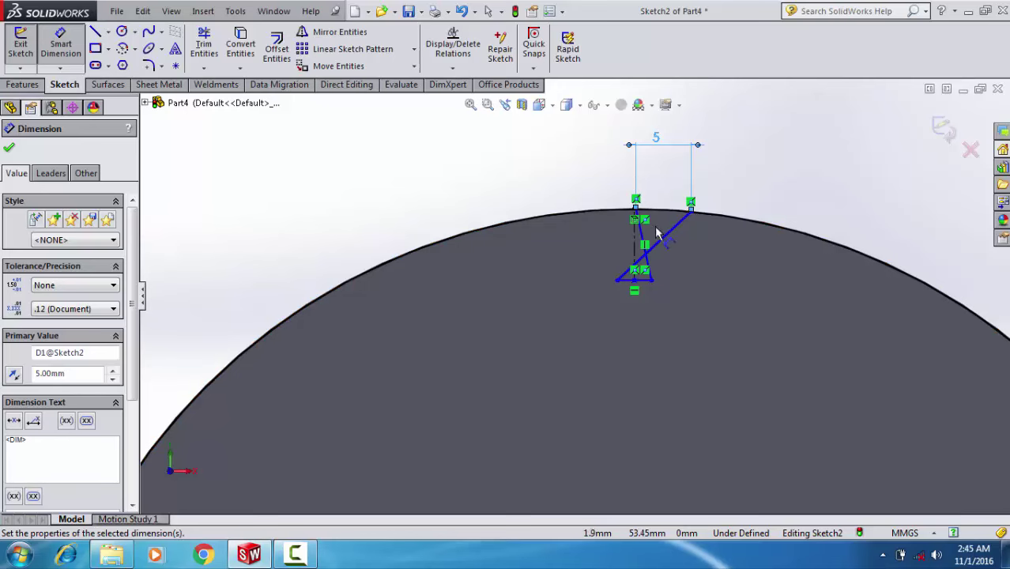
Step: Set the top corner-to-centreline half-width to 2.5 and drag the bottom-right corner to reshape
{"action": "left_click", "coordinate": [694, 214]}
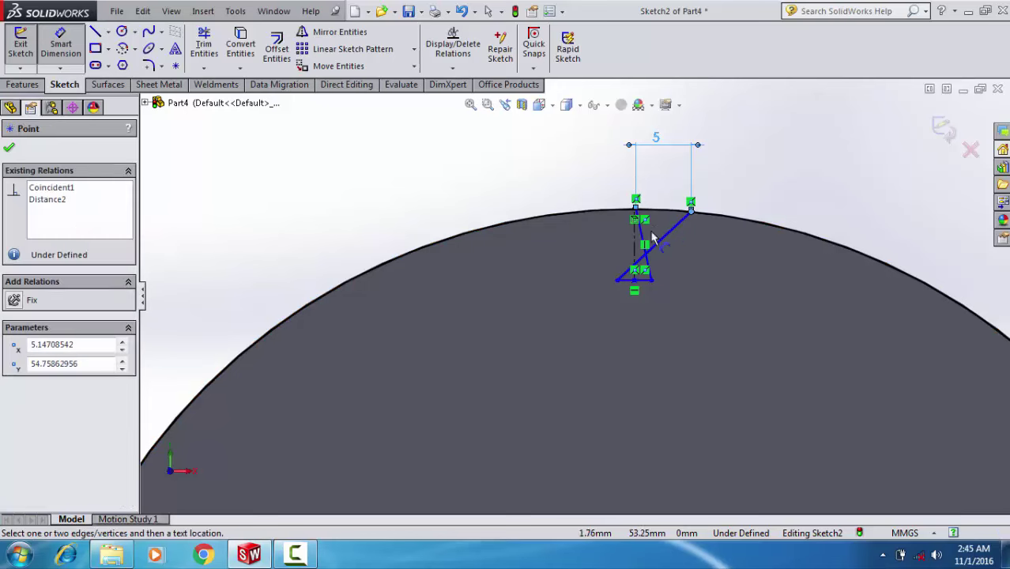
{"action": "left_click", "coordinate": [632, 238]}
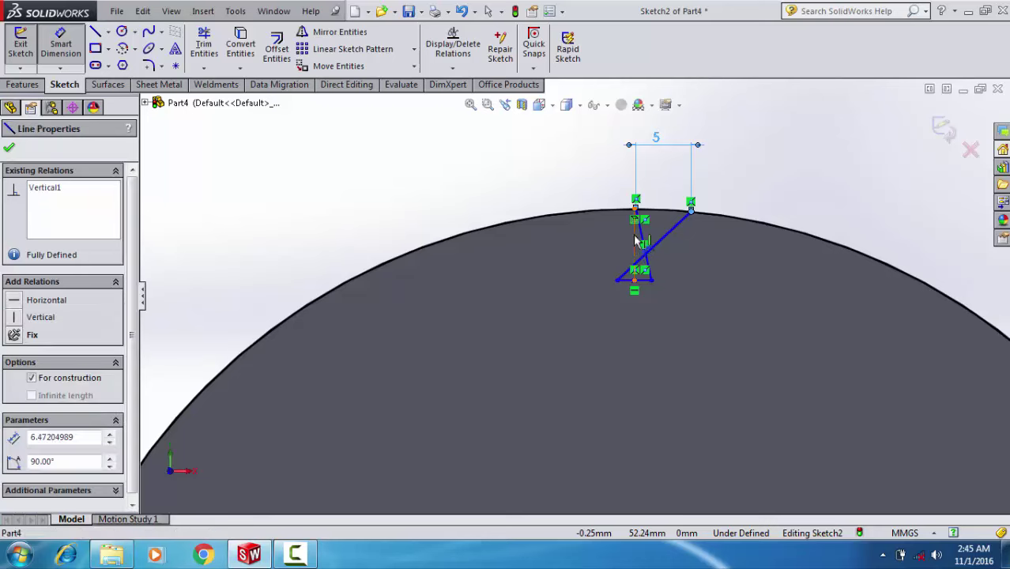
{"action": "left_click", "coordinate": [648, 180]}
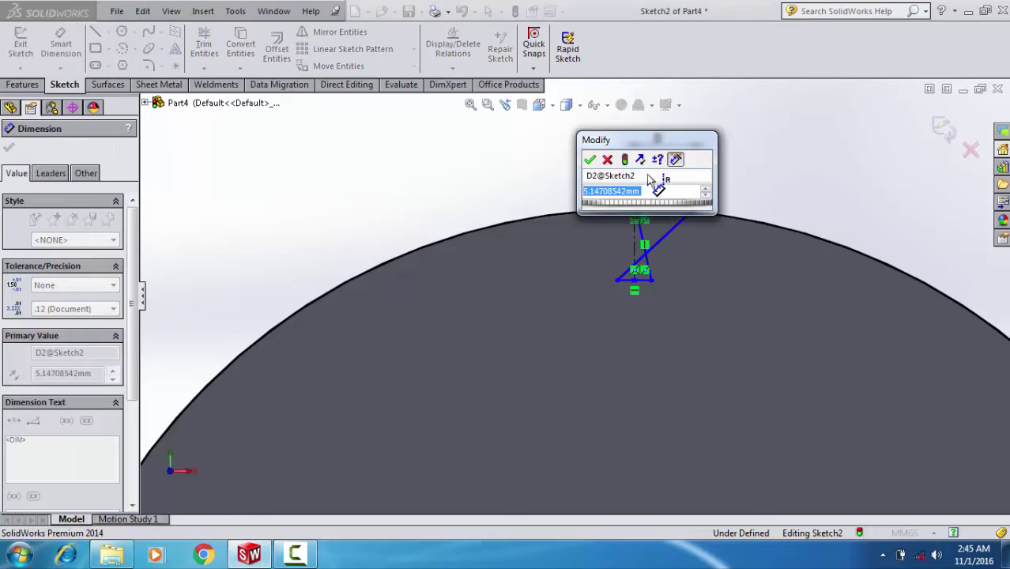
{"action": "type", "text": "1"}
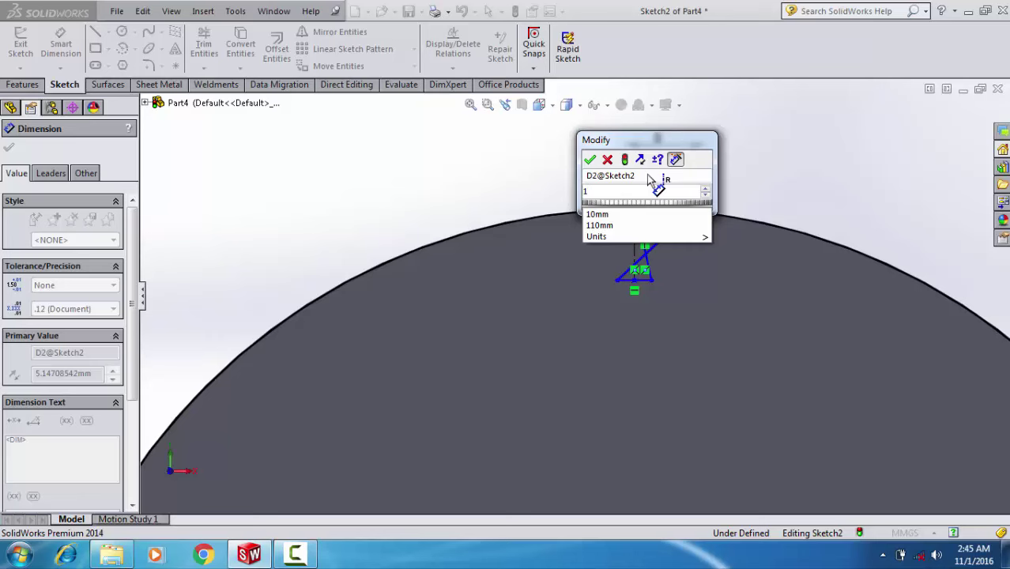
{"action": "type", "text": "."}
{"action": "key", "text": "BackSpace"}
{"action": "key", "text": "BackSpace"}
{"action": "type", "text": "2"}
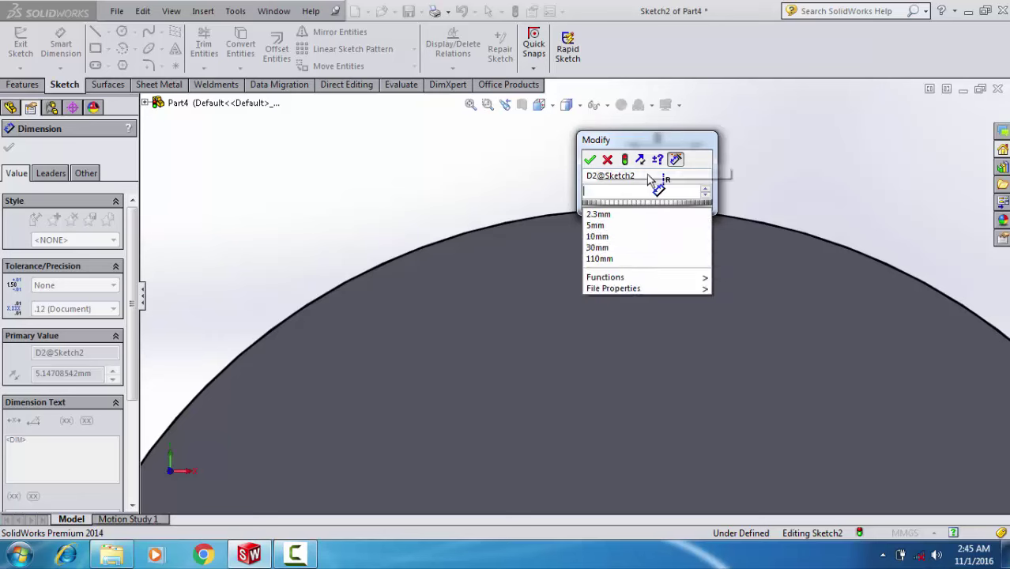
{"action": "type", "text": ".5"}
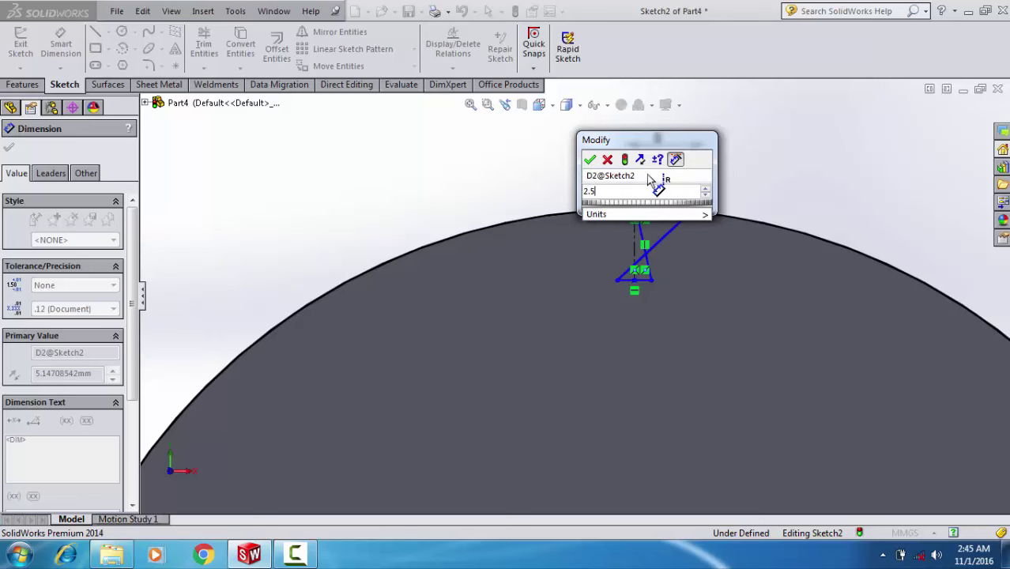
{"action": "key", "text": "Return"}
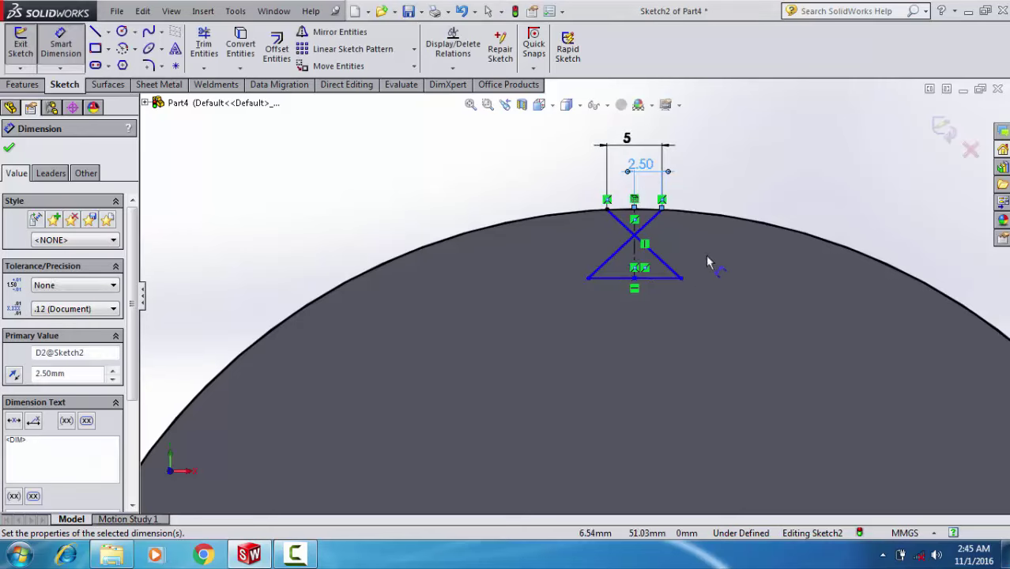
{"action": "left_click", "coordinate": [680, 278]}
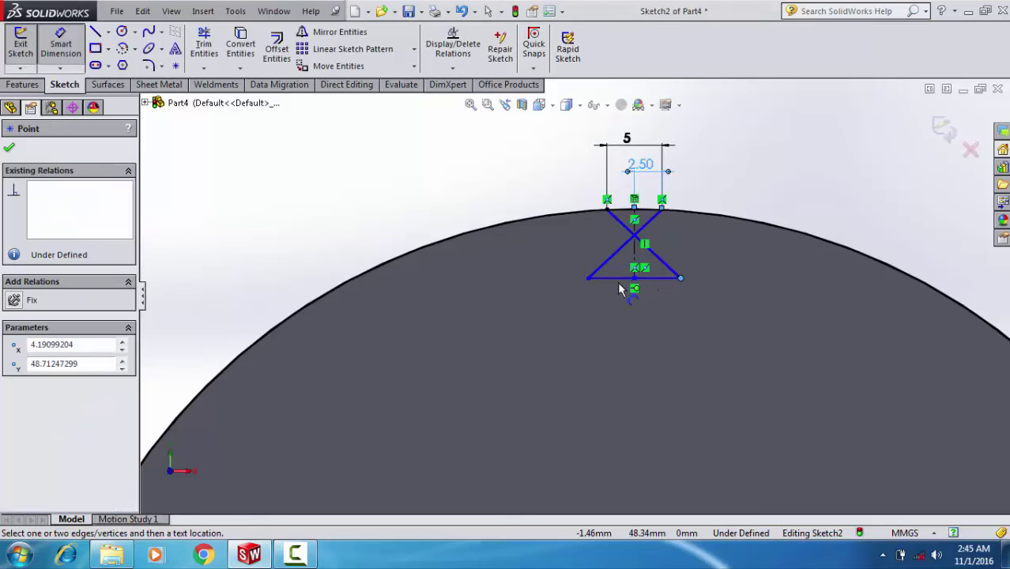
{"action": "key", "text": "Escape"}
{"action": "left_click_drag", "start_coordinate": [678, 285], "coordinate": [619, 278]}
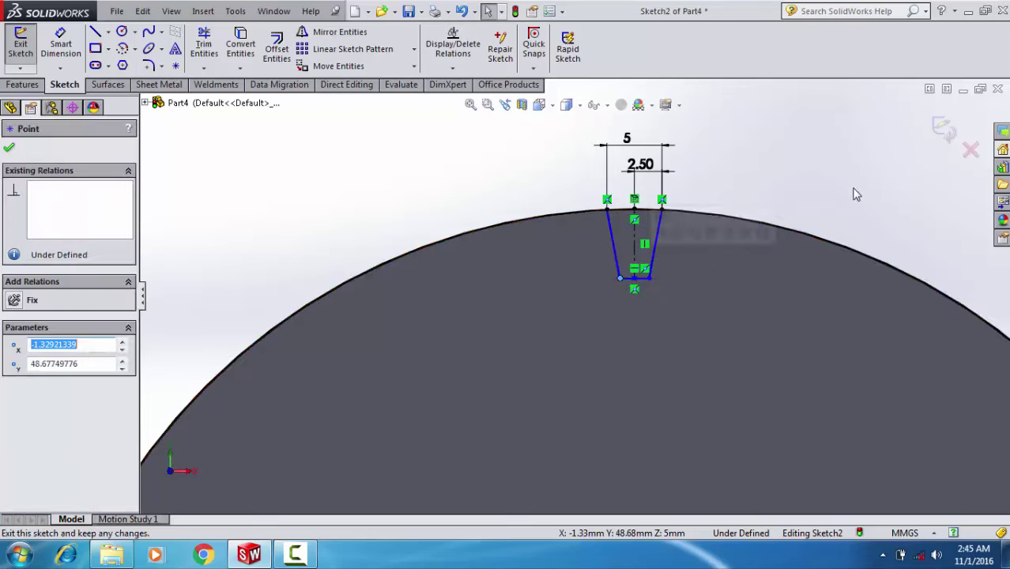
{"action": "key", "text": "Escape"}
{"action": "right_click_drag", "start_coordinate": [765, 243], "coordinate": [740, 218]}
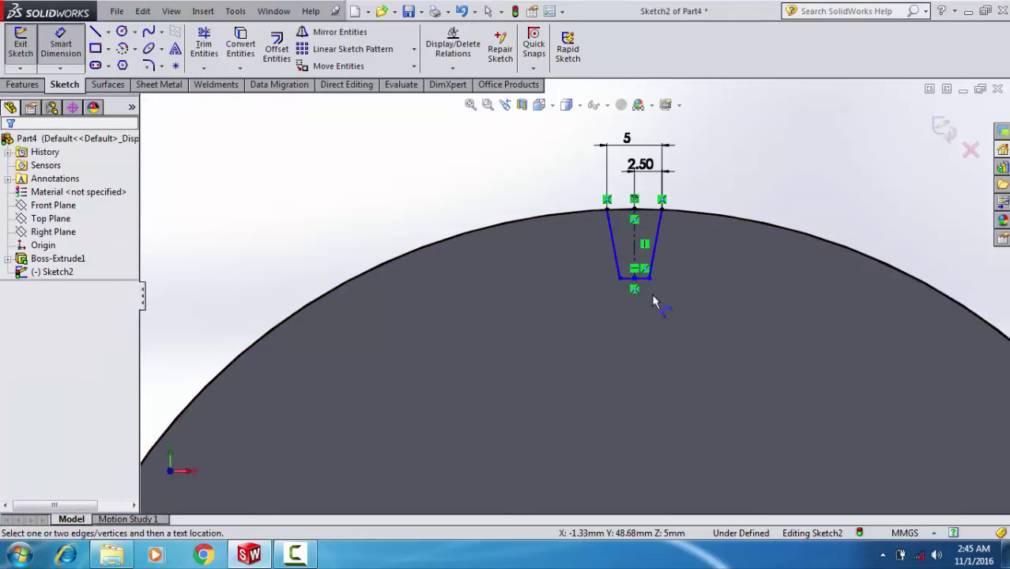
Step: Dimension the notch bottom width 2 mm and depth 4 mm, then trim leftover segments
{"action": "left_click", "coordinate": [644, 279]}
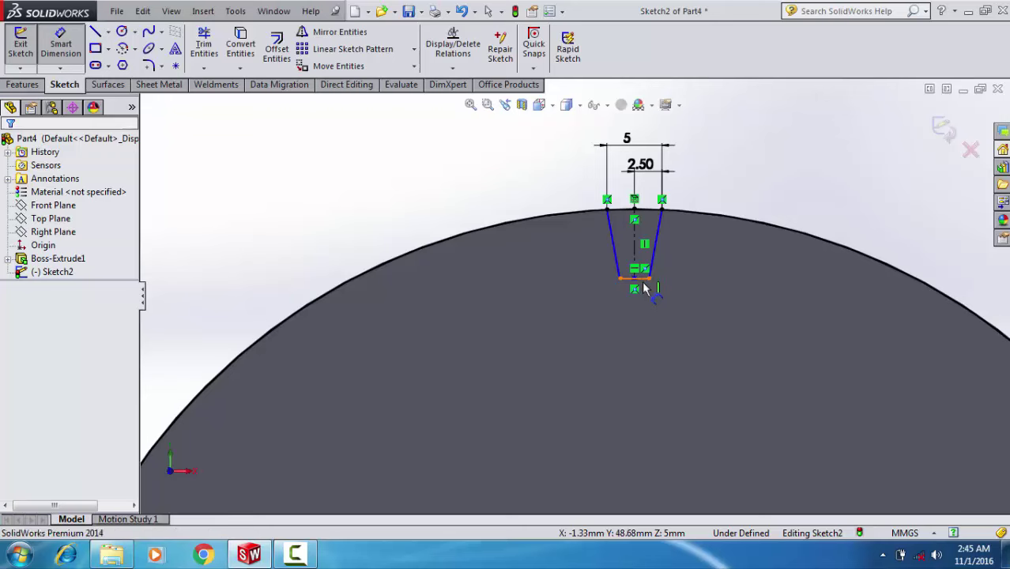
{"action": "left_click", "coordinate": [653, 338]}
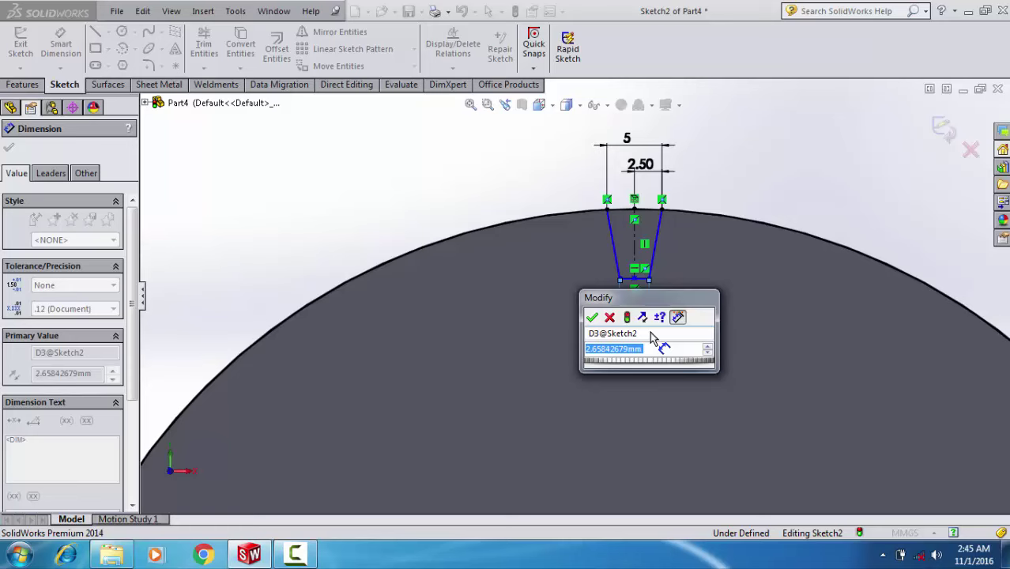
{"action": "type", "text": "2"}
{"action": "key", "text": "Return"}
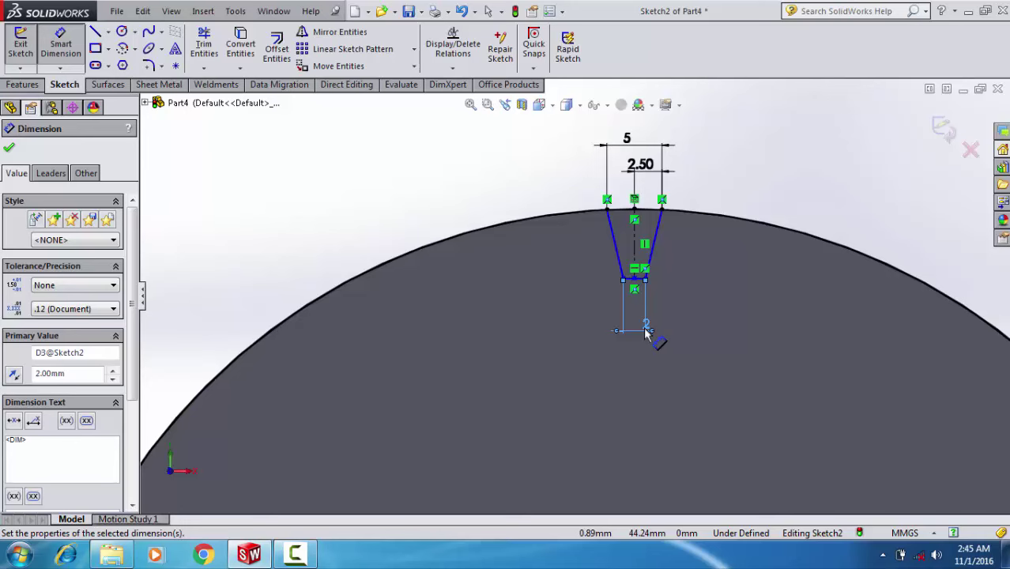
{"action": "left_click", "coordinate": [635, 241]}
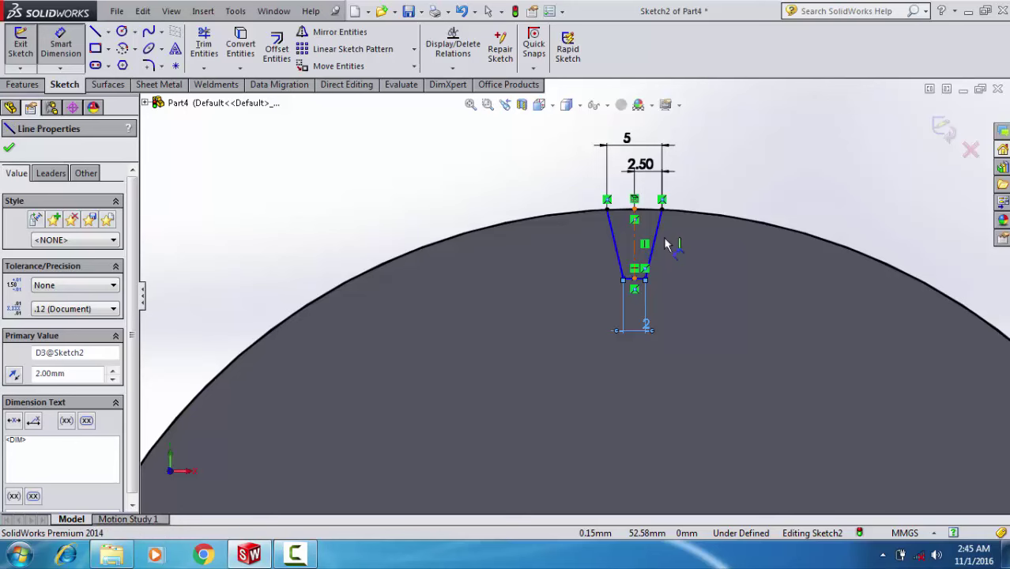
{"action": "left_click", "coordinate": [726, 261]}
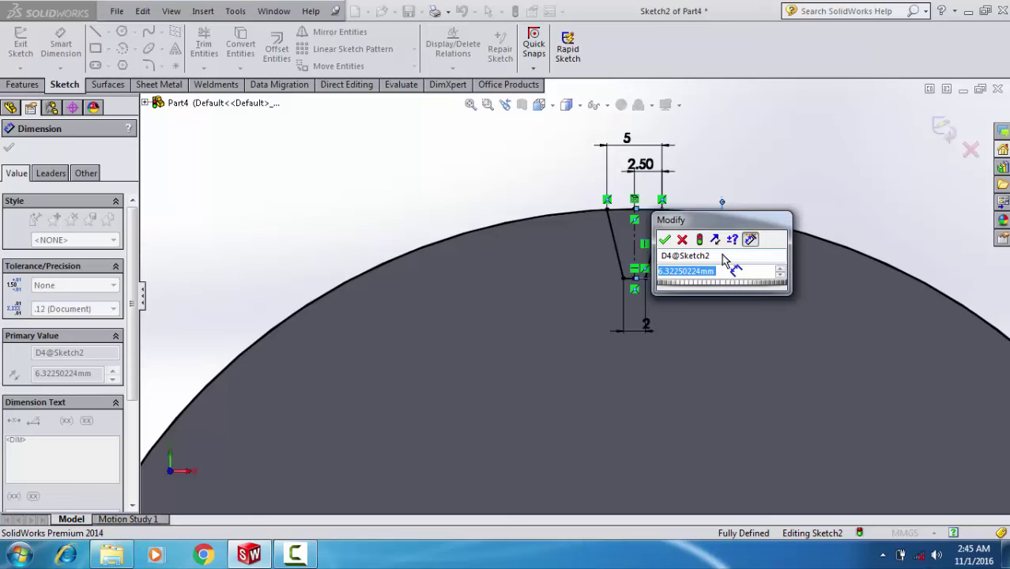
{"action": "type", "text": "4"}
{"action": "key", "text": "Return"}
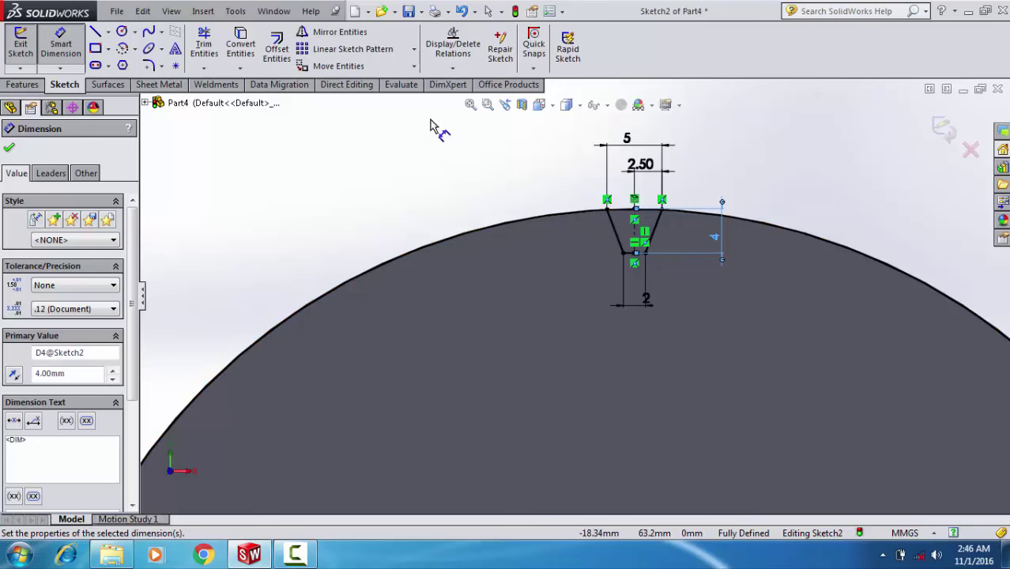
{"action": "left_click", "coordinate": [204, 44]}
{"action": "left_click_drag", "start_coordinate": [341, 150], "coordinate": [928, 259]}
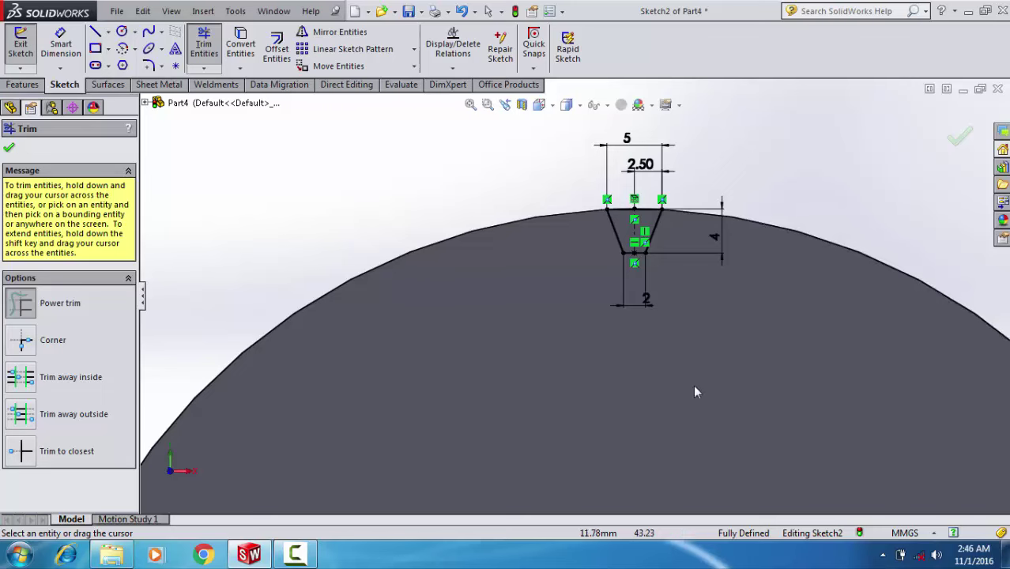
Step: Cut the notch profile into the plate rim with a 5 mm blind Extruded Cut
{"action": "left_click", "coordinate": [26, 45]}
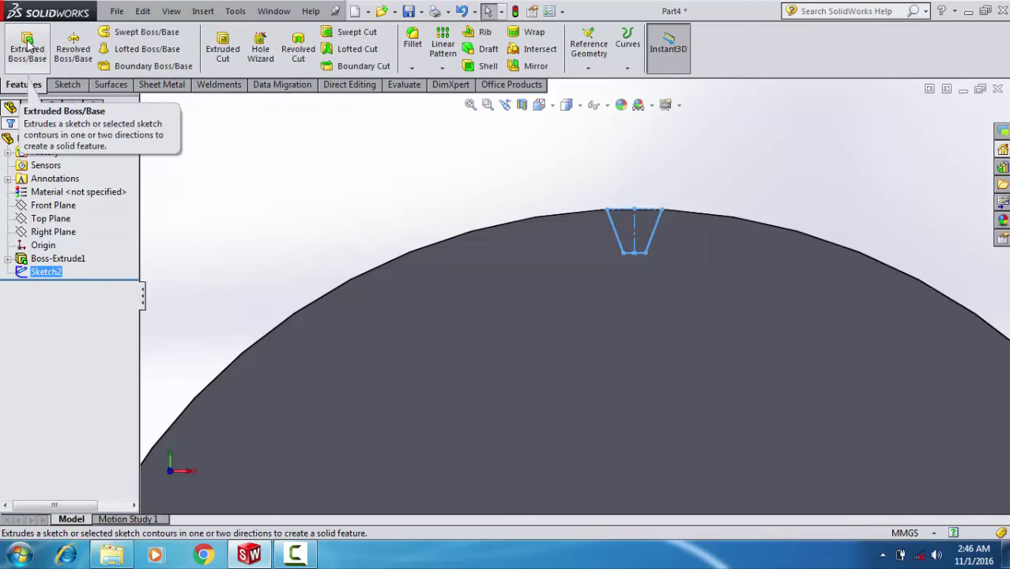
{"action": "left_click", "coordinate": [222, 48]}
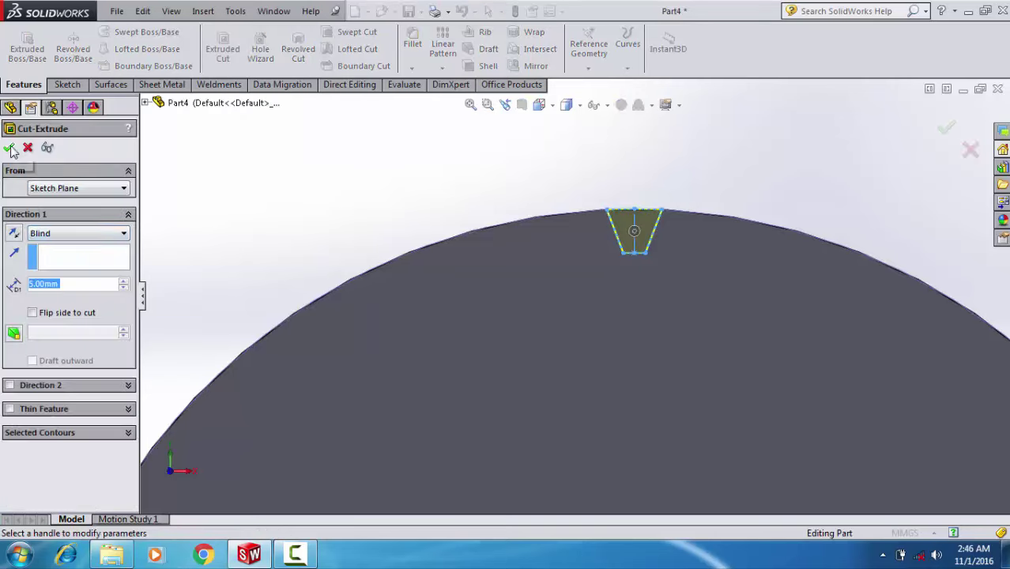
{"action": "key", "text": "Return"}
{"action": "mouse_move", "coordinate": [481, 260]}
{"action": "middle_mouse_down"}
{"action": "mouse_move", "coordinate": [433, 275]}
{"action": "mouse_move", "coordinate": [481, 279]}
{"action": "middle_mouse_up"}
{"action": "scroll", "coordinate": [482, 283], "scroll_direction": "up", "scroll_amount": 2}
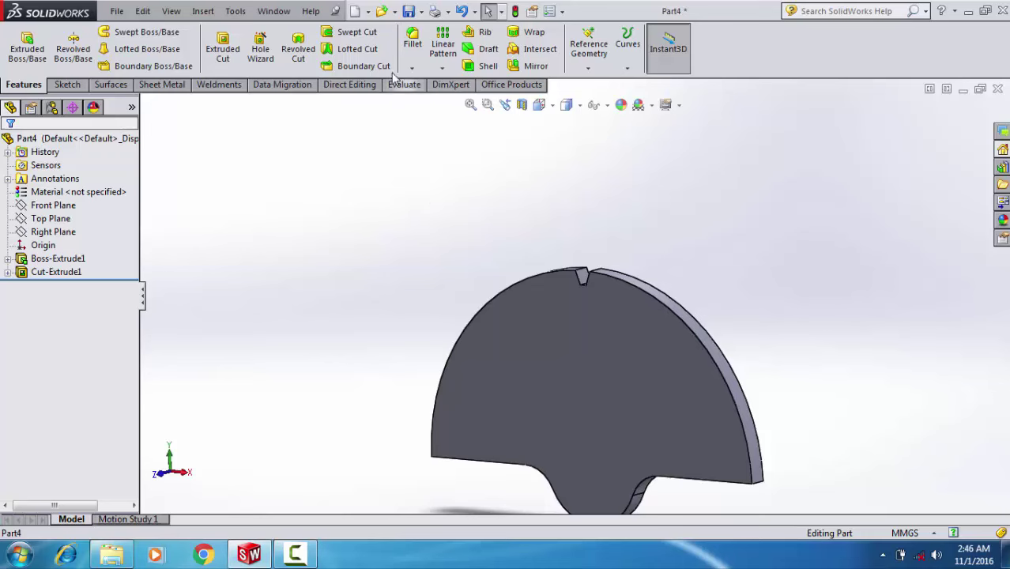
Step: Create Axis1 through the disc centre from the curved rim face, then select Cut-Extrude1
{"action": "left_click", "coordinate": [589, 49]}
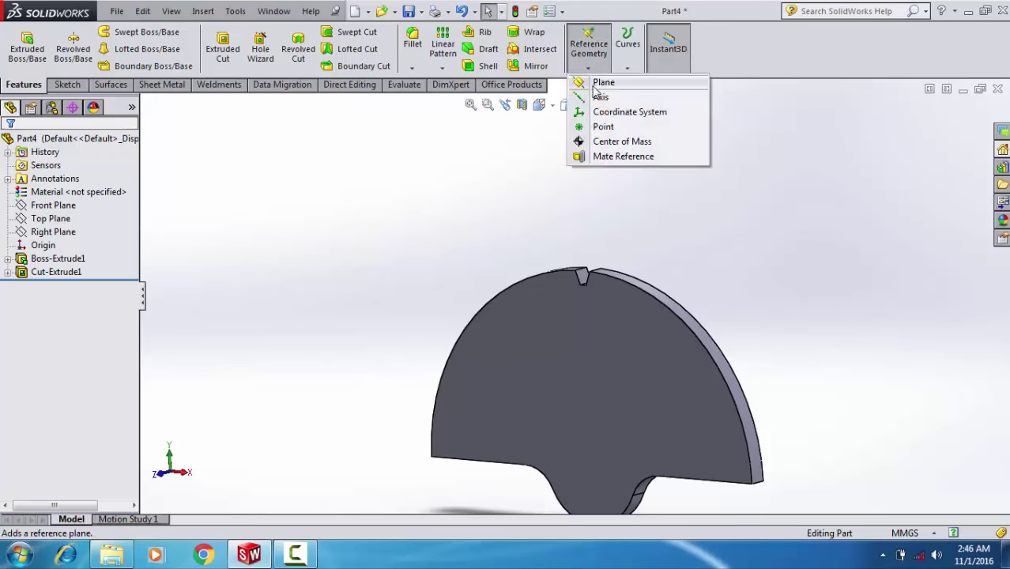
{"action": "left_click", "coordinate": [601, 96]}
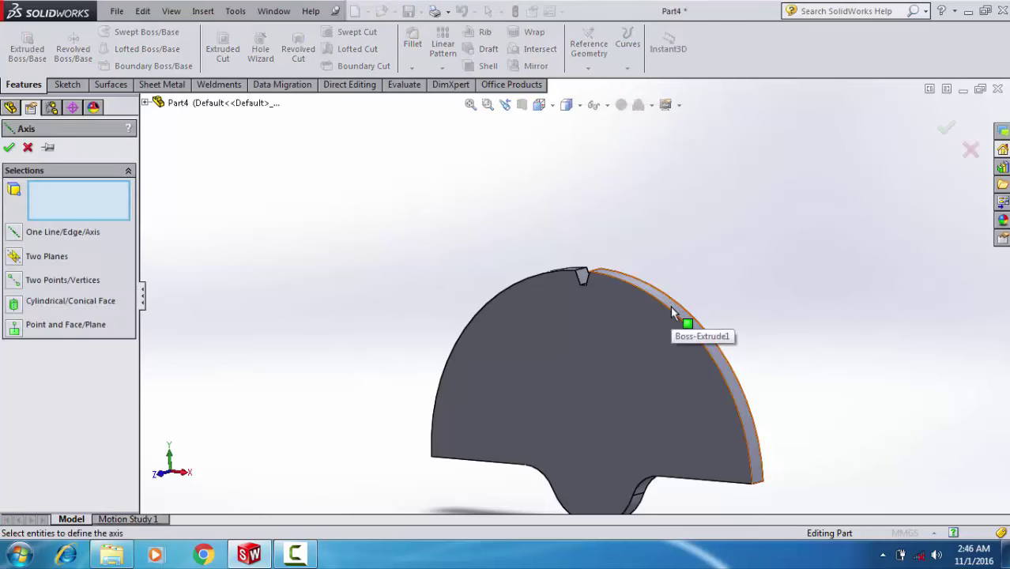
{"action": "left_click", "coordinate": [672, 313]}
{"action": "key", "text": "Return"}
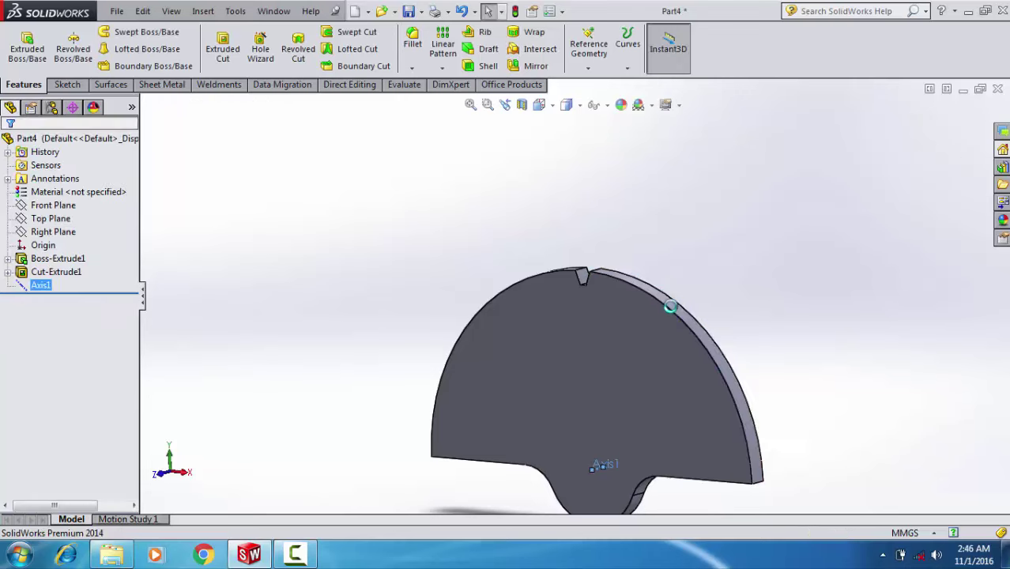
{"action": "left_click", "coordinate": [55, 272]}
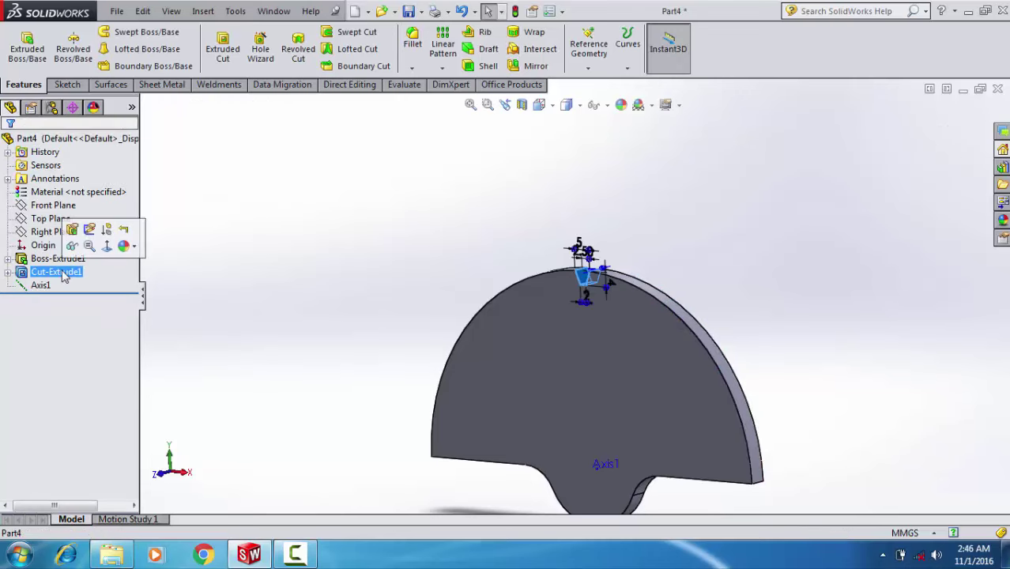
{"action": "left_click", "coordinate": [444, 69]}
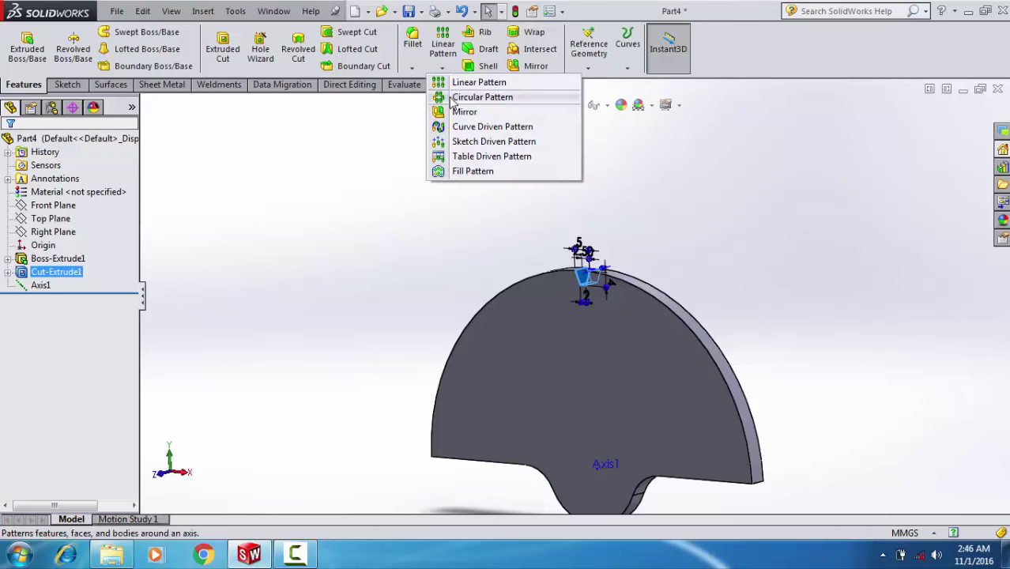
Step: Start a circular pattern of the notch about Axis1 with 22 instances over 180 degrees
{"action": "left_click", "coordinate": [454, 99]}
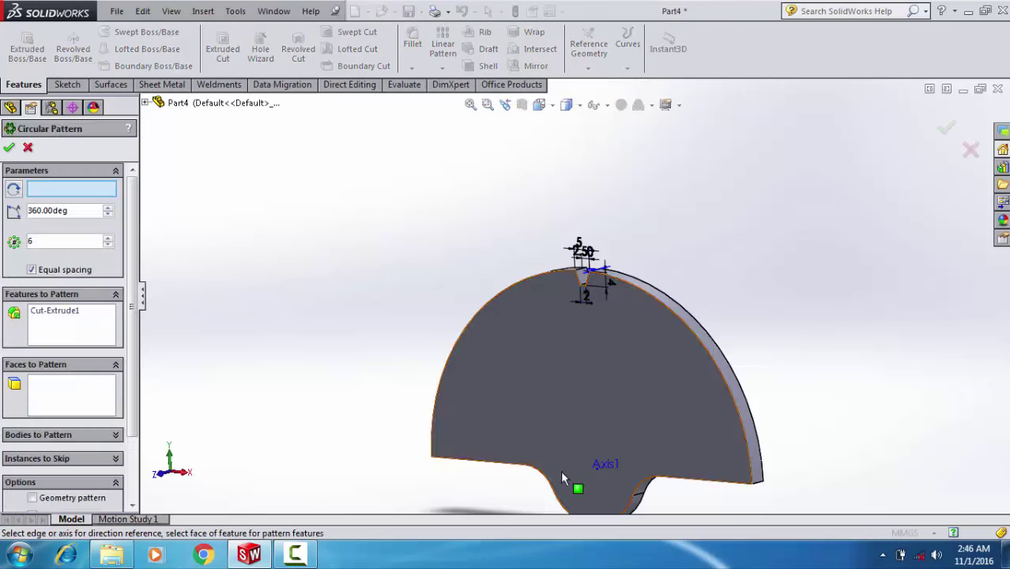
{"action": "left_click", "coordinate": [595, 465]}
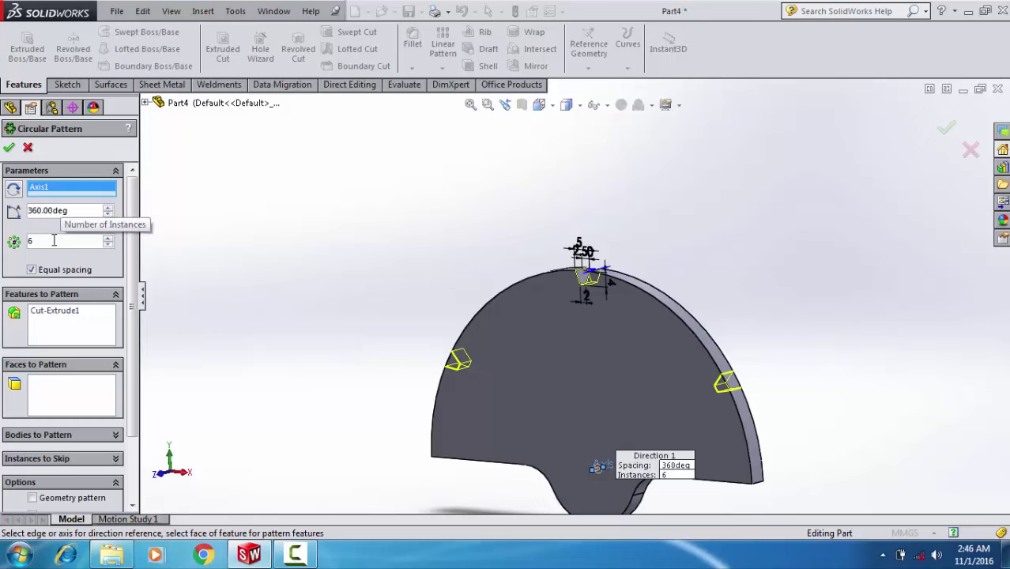
{"action": "left_click_drag", "start_coordinate": [54, 241], "coordinate": [24, 241]}
{"action": "type", "text": "22"}
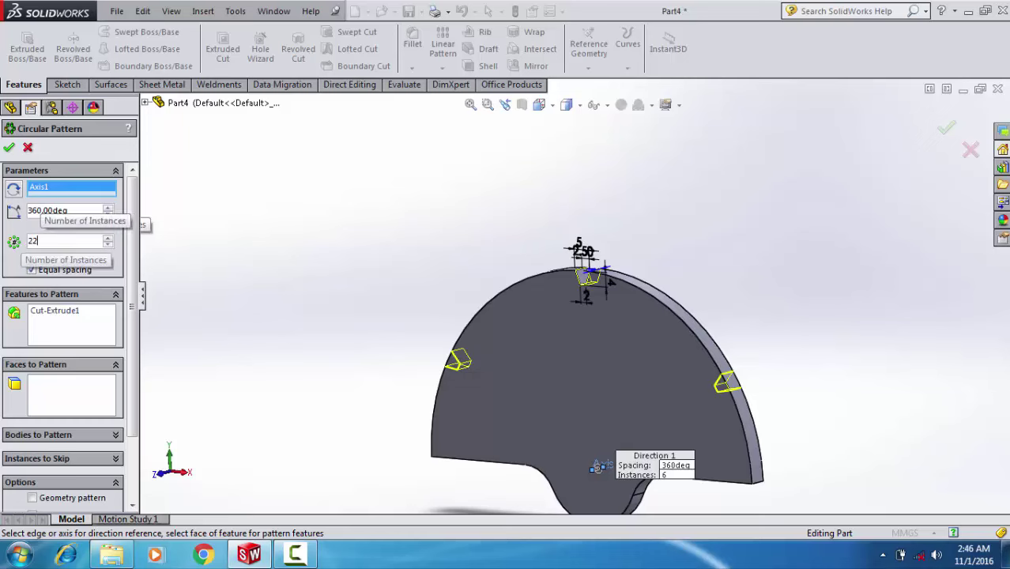
{"action": "left_click", "coordinate": [53, 269]}
{"action": "double_click", "coordinate": [35, 210]}
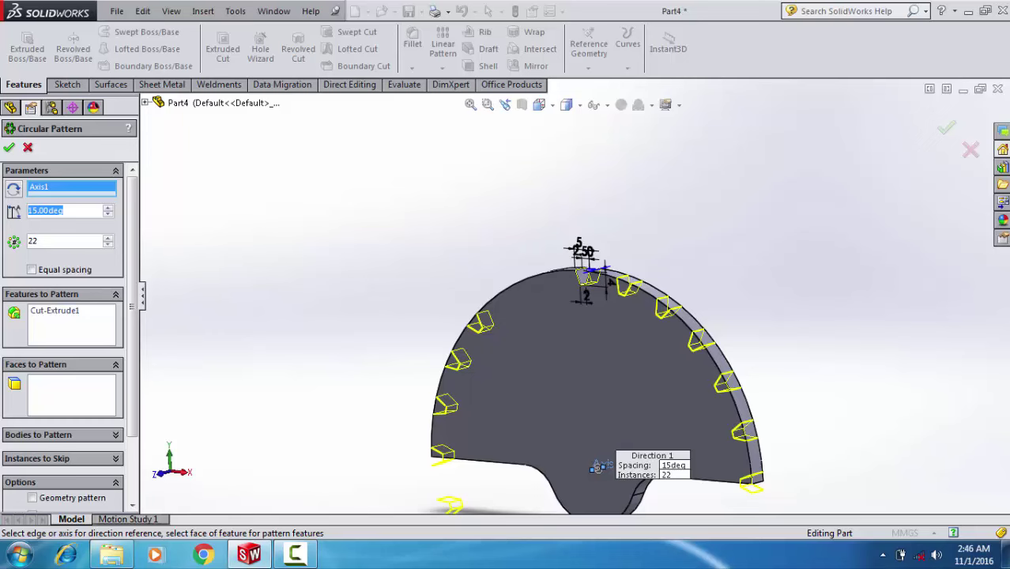
{"action": "type", "text": "18"}
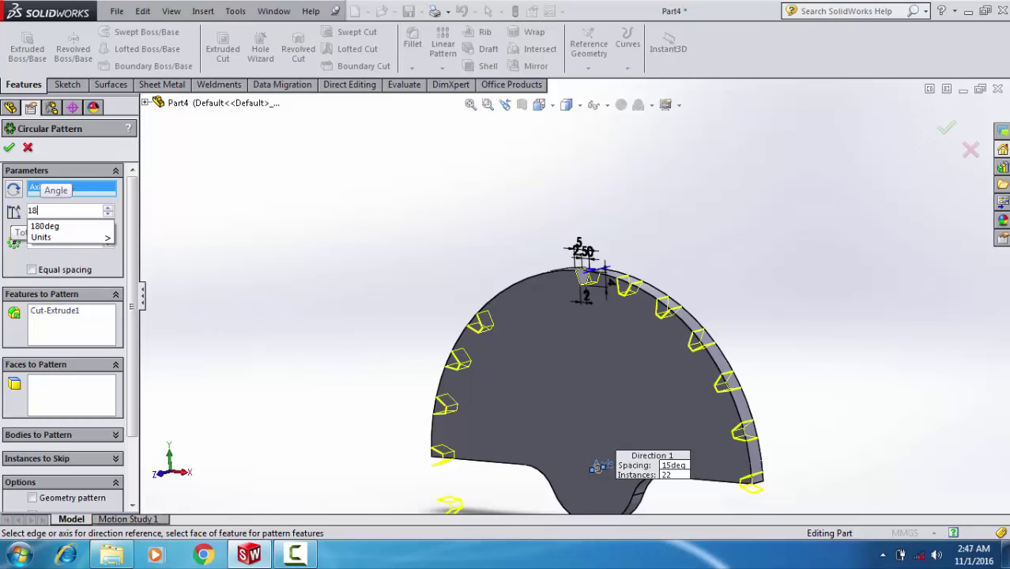
{"action": "type", "text": "0"}
{"action": "key", "text": "Return"}
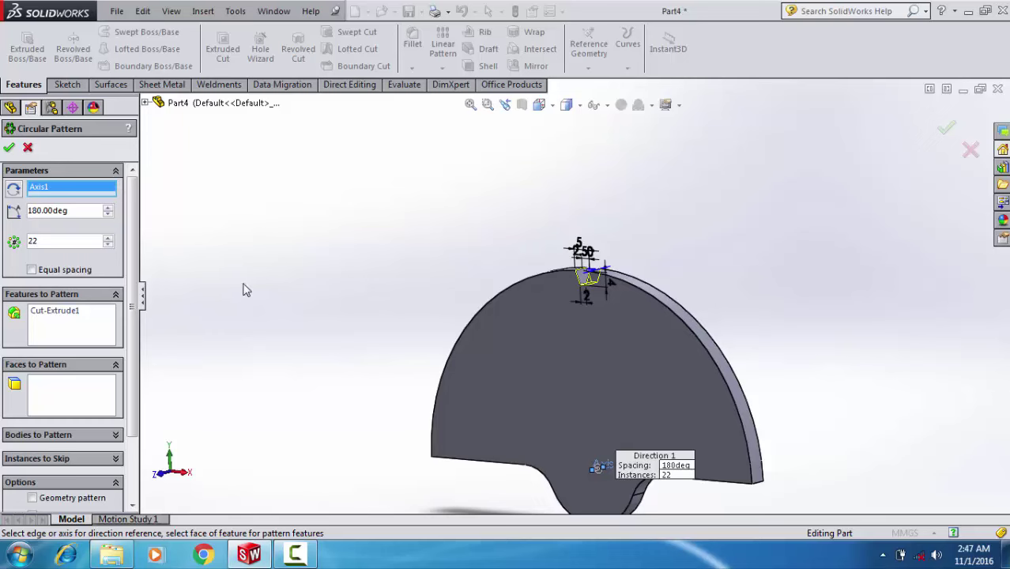
Step: Trim the pattern angle down to 175 degrees and flip the notches to the other side
{"action": "middle_click_drag", "start_coordinate": [368, 334], "coordinate": [580, 316]}
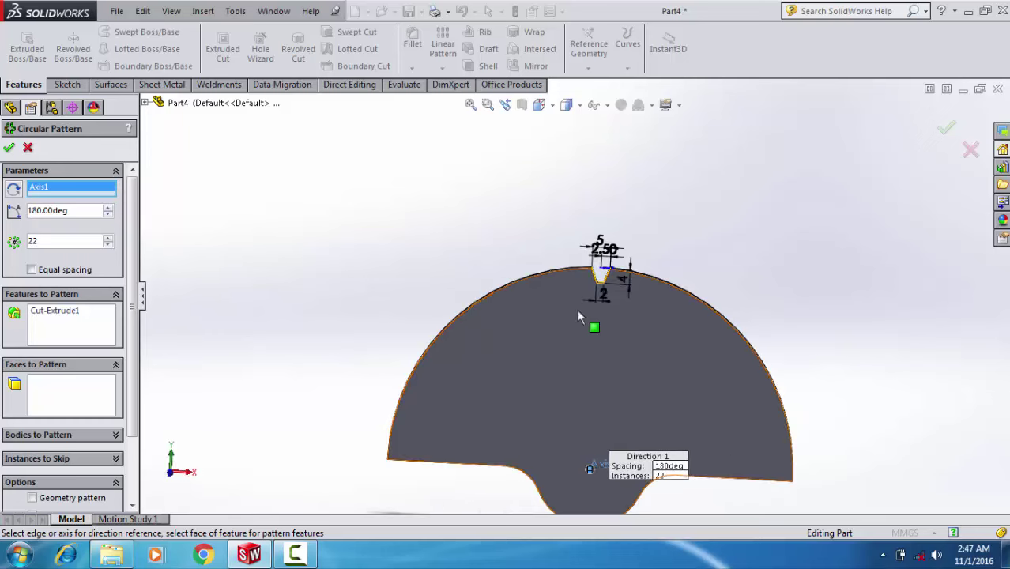
{"action": "scroll", "coordinate": [577, 316], "scroll_direction": "down", "scroll_amount": 1}
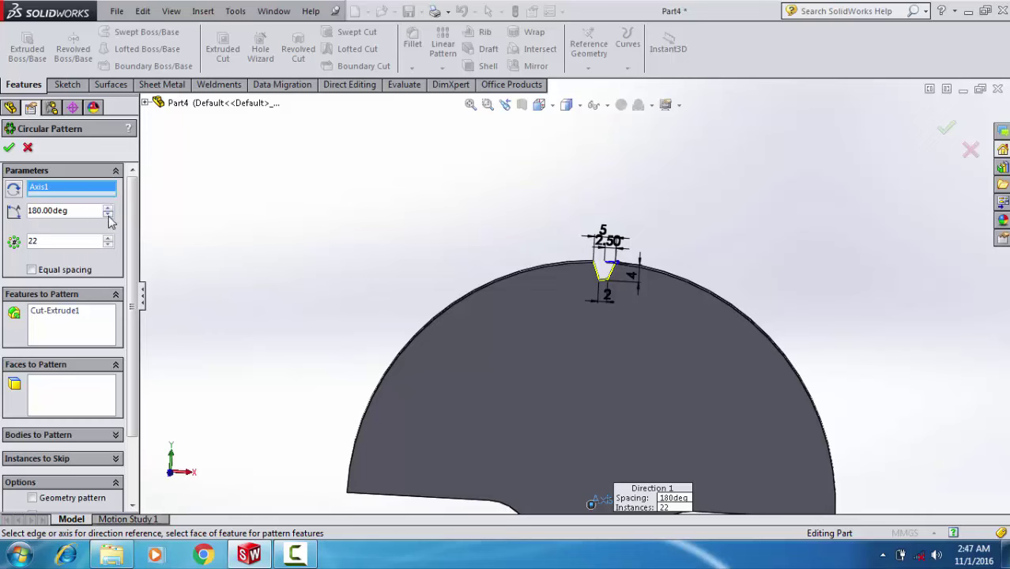
{"action": "left_click", "coordinate": [108, 215]}
{"action": "left_click", "coordinate": [107, 215]}
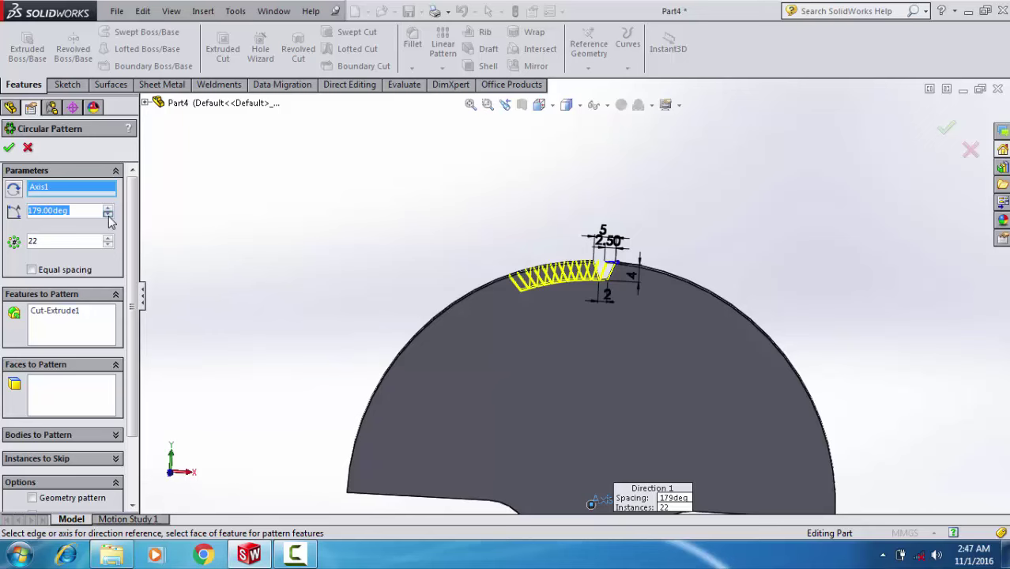
{"action": "left_click", "coordinate": [107, 215]}
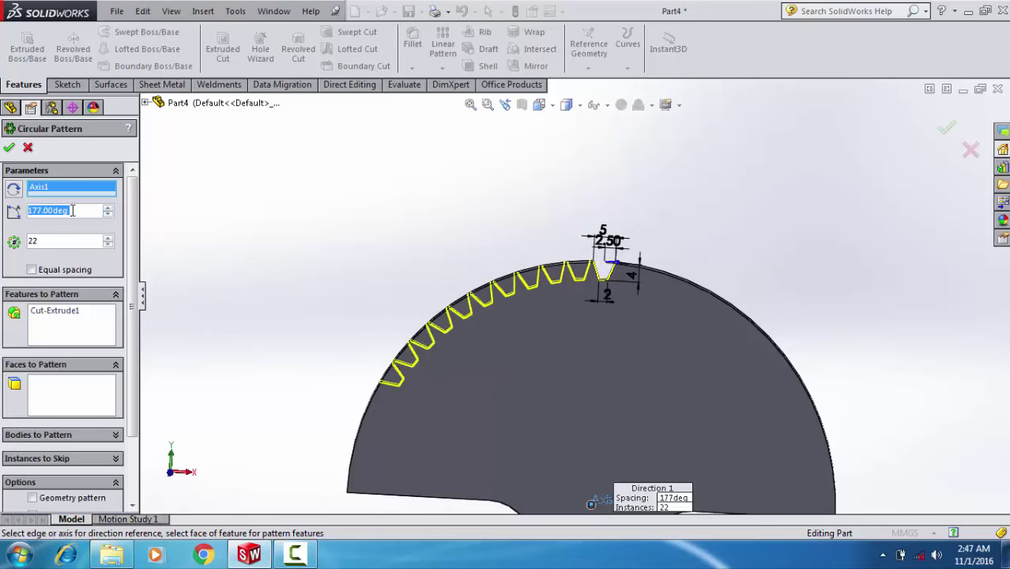
{"action": "left_click", "coordinate": [12, 190]}
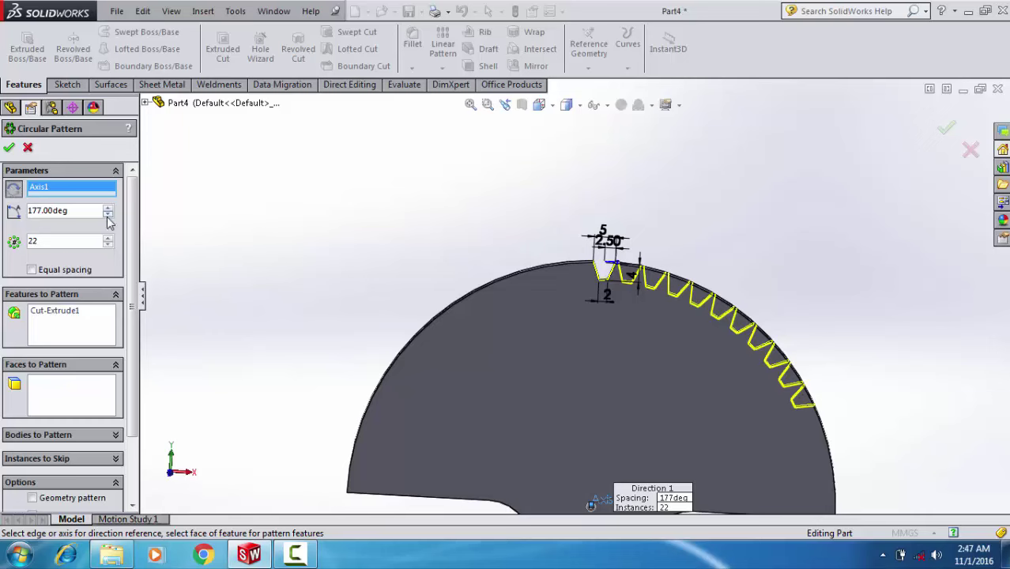
{"action": "left_click", "coordinate": [108, 217]}
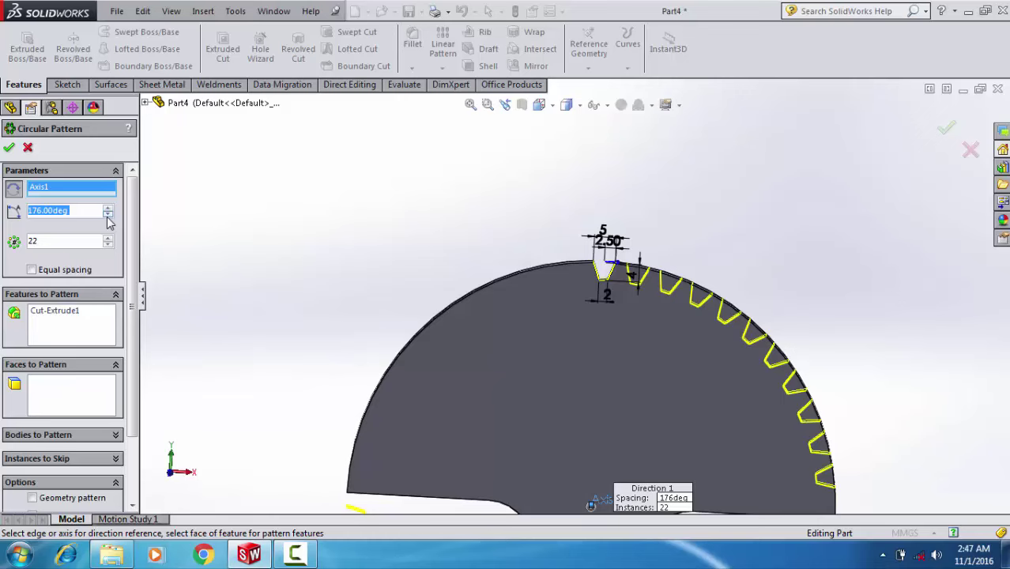
{"action": "left_click", "coordinate": [108, 217]}
{"action": "scroll", "coordinate": [281, 260], "scroll_direction": "up", "scroll_amount": 2}
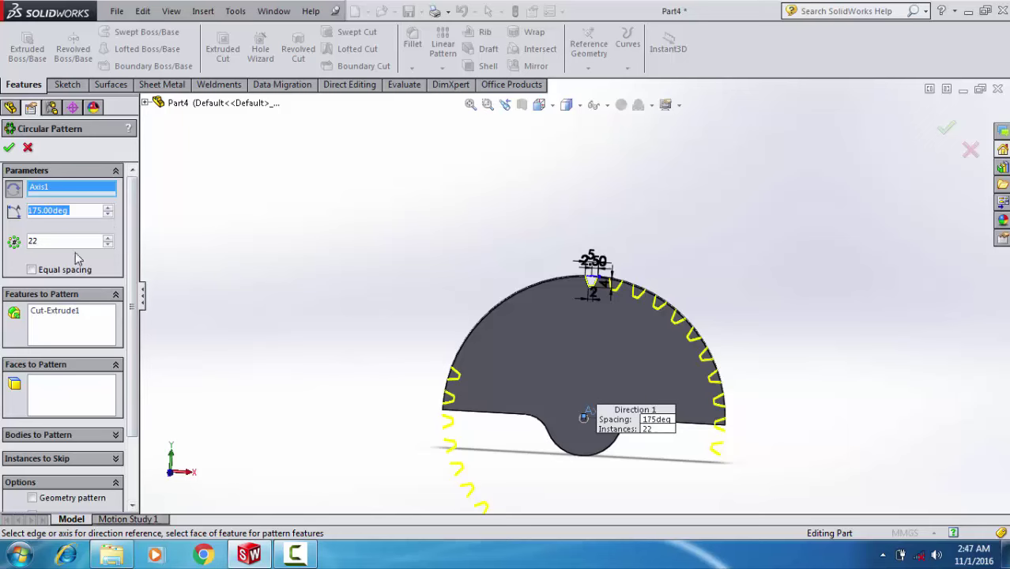
Step: Switch to equal spacing with 44 instances around 360 degrees and accept the pattern
{"action": "left_click", "coordinate": [31, 270]}
{"action": "double_click", "coordinate": [53, 241]}
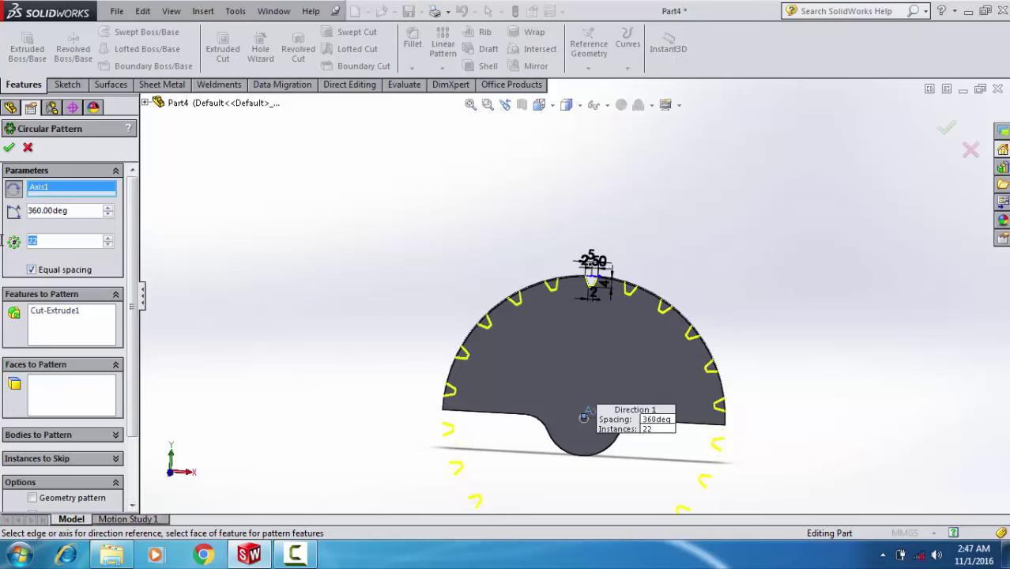
{"action": "type", "text": "44"}
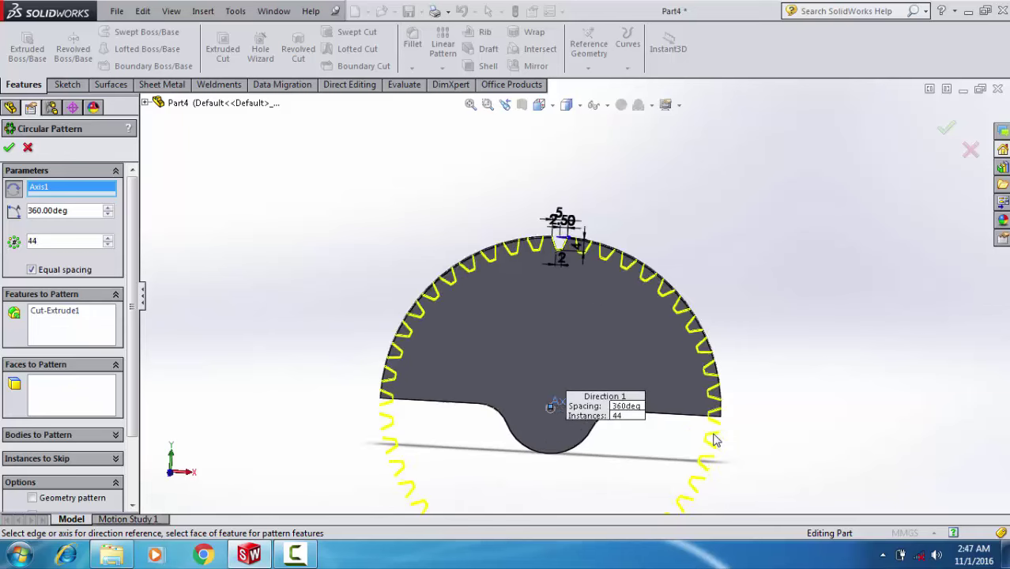
{"action": "scroll", "coordinate": [711, 458], "scroll_direction": "down", "scroll_amount": 3}
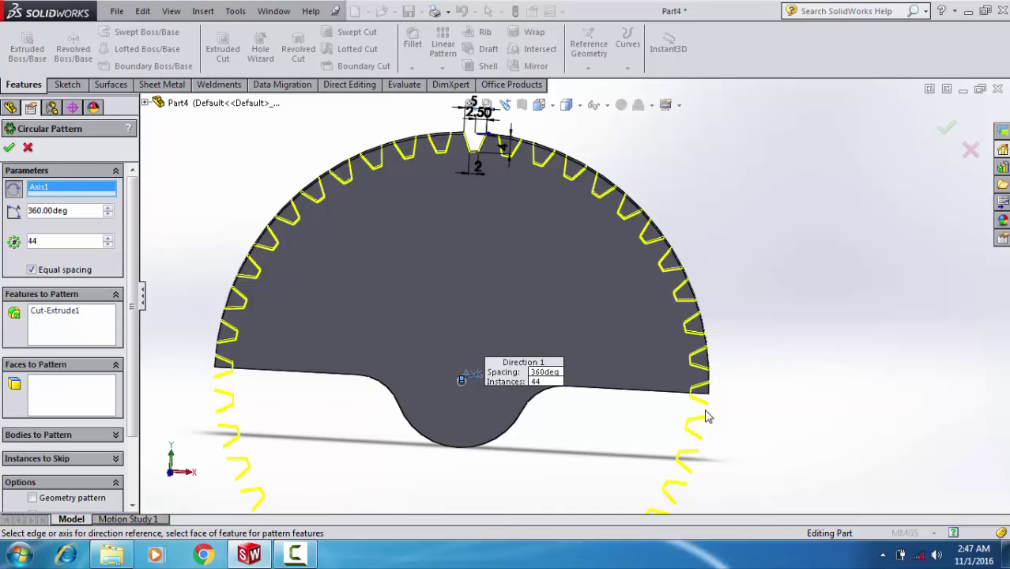
{"action": "left_click", "coordinate": [9, 150]}
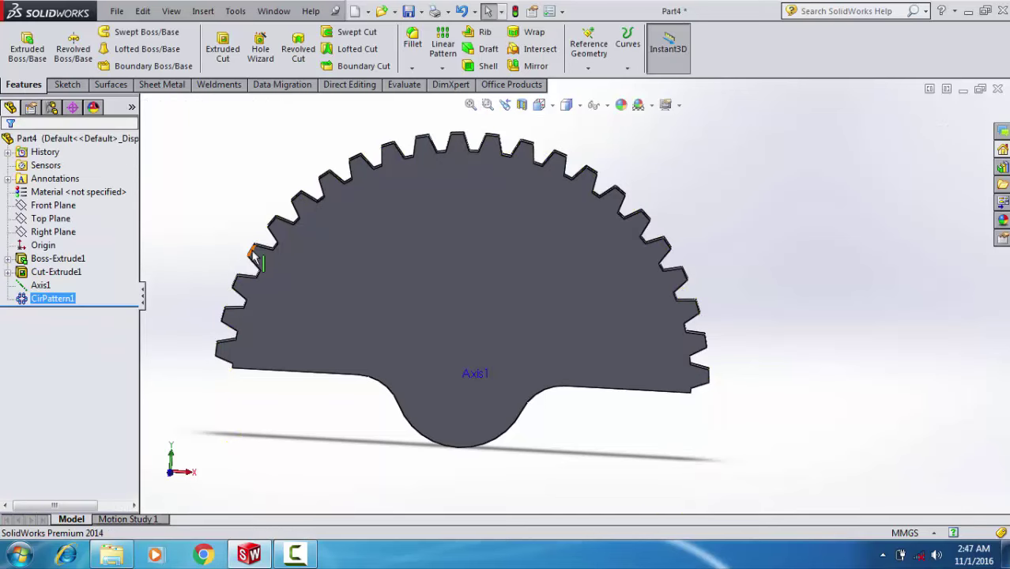
{"action": "mouse_move", "coordinate": [261, 226]}
{"action": "middle_mouse_down"}
{"action": "mouse_move", "coordinate": [271, 202]}
{"action": "mouse_move", "coordinate": [262, 240]}
{"action": "middle_mouse_up"}
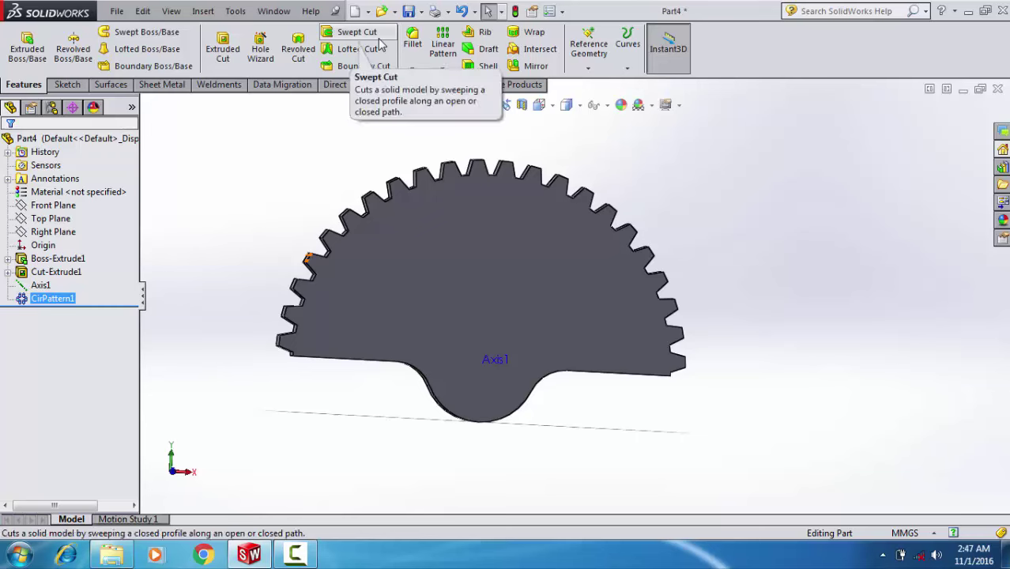
Step: Insert a Flex feature and select the toothed gear body to flex
{"action": "left_click", "coordinate": [203, 11]}
{"action": "mouse_move", "coordinate": [229, 60]}
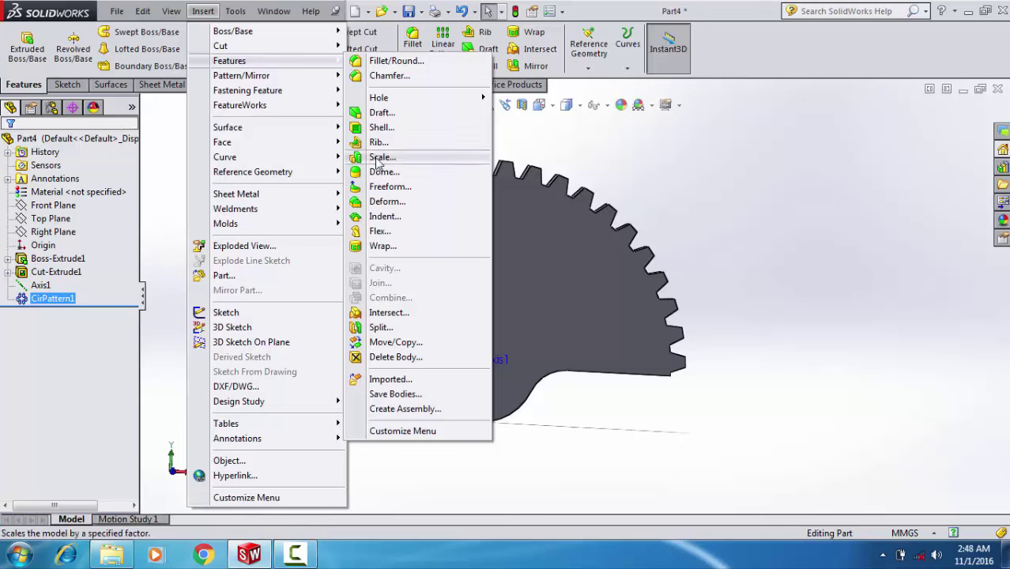
{"action": "left_click", "coordinate": [379, 231]}
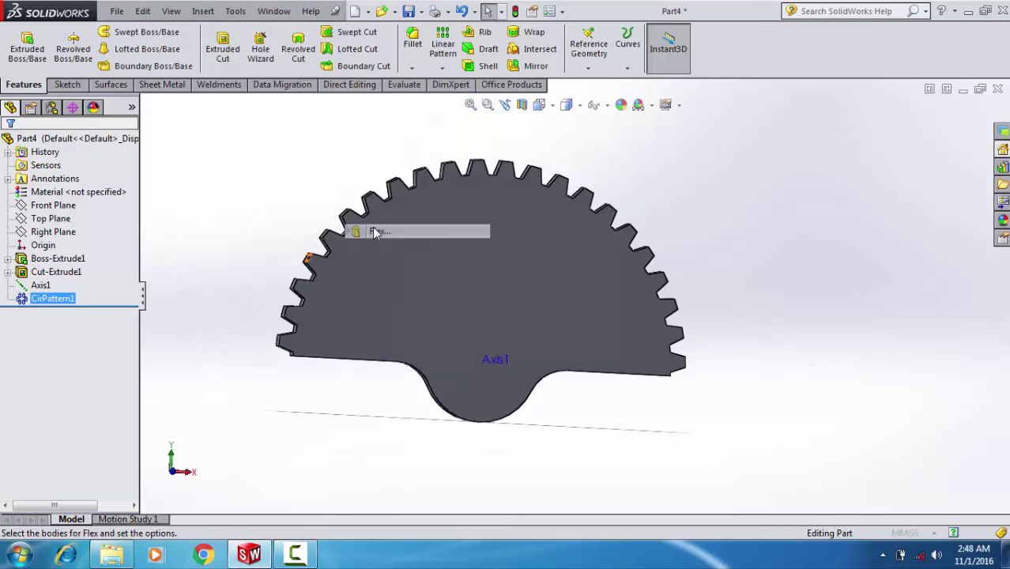
{"action": "left_click", "coordinate": [383, 246]}
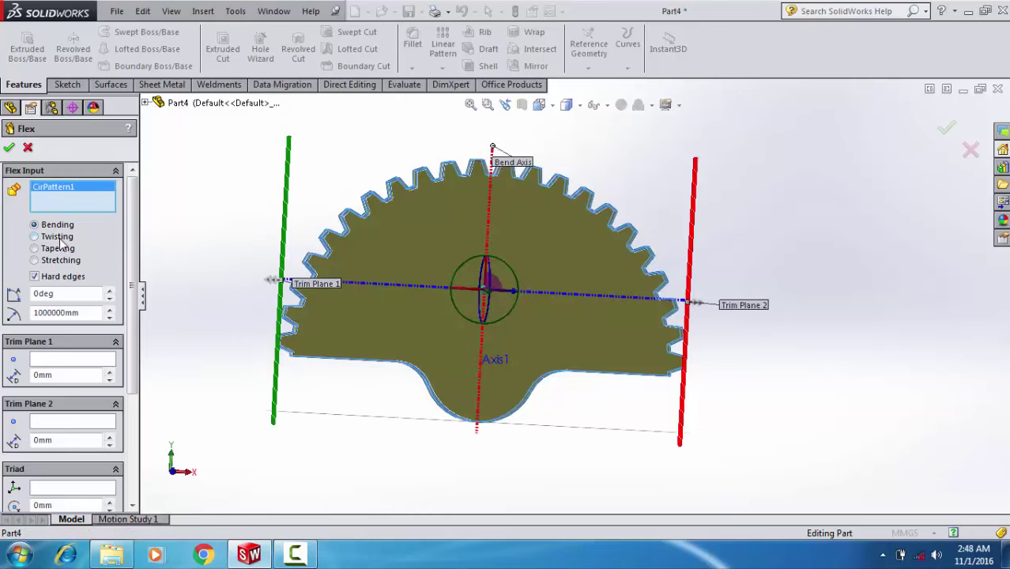
{"action": "left_click_drag", "start_coordinate": [130, 226], "coordinate": [132, 317]}
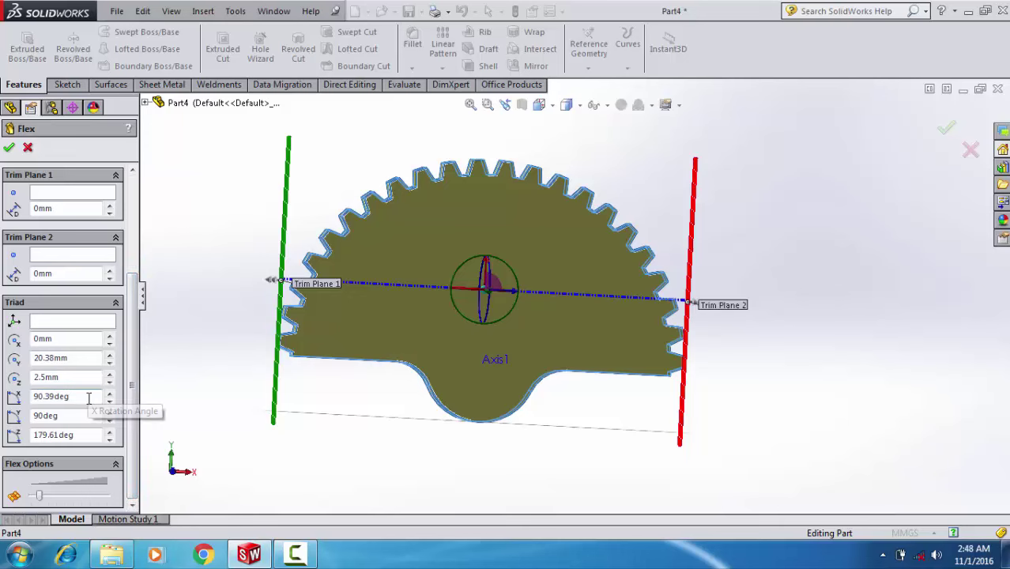
{"action": "middle_click_drag", "start_coordinate": [234, 388], "coordinate": [158, 388]}
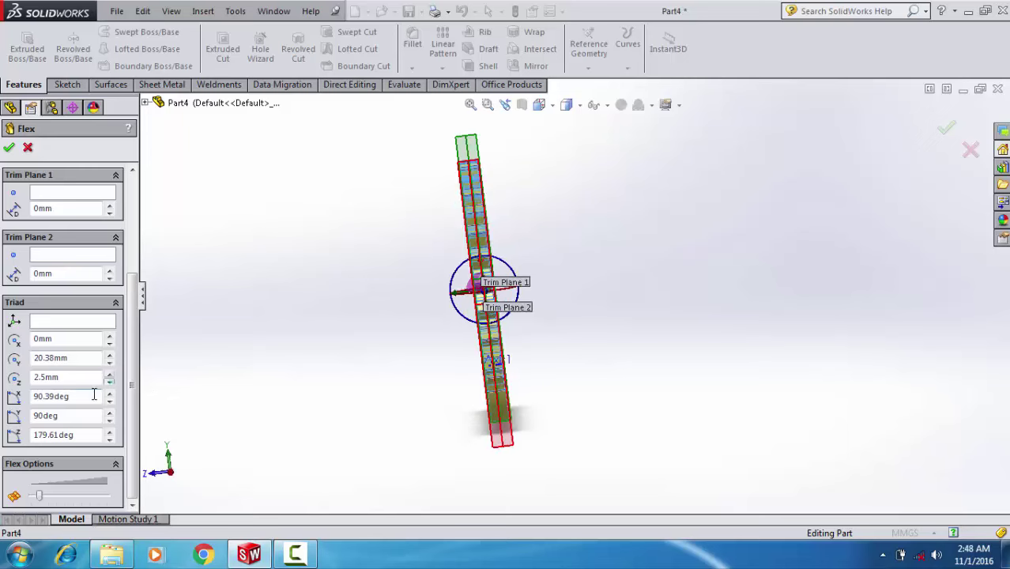
Step: Set the flex triad's X and Z rotation angles to 0 degrees
{"action": "double_click", "coordinate": [63, 401]}
{"action": "type", "text": "0"}
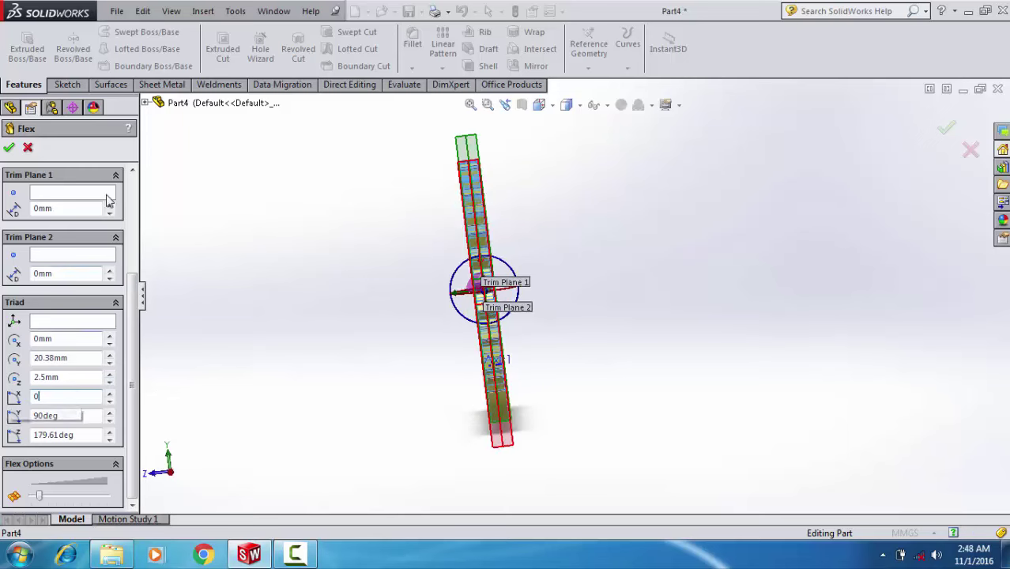
{"action": "key", "text": "Return"}
{"action": "middle_click_drag", "start_coordinate": [340, 233], "coordinate": [411, 237]}
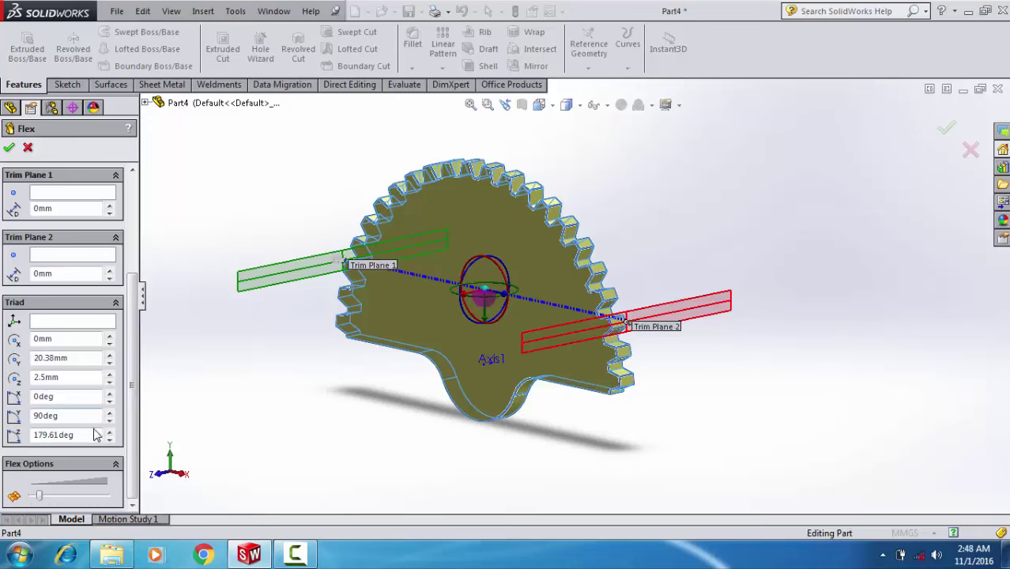
{"action": "left_click_drag", "start_coordinate": [91, 438], "coordinate": [4, 436]}
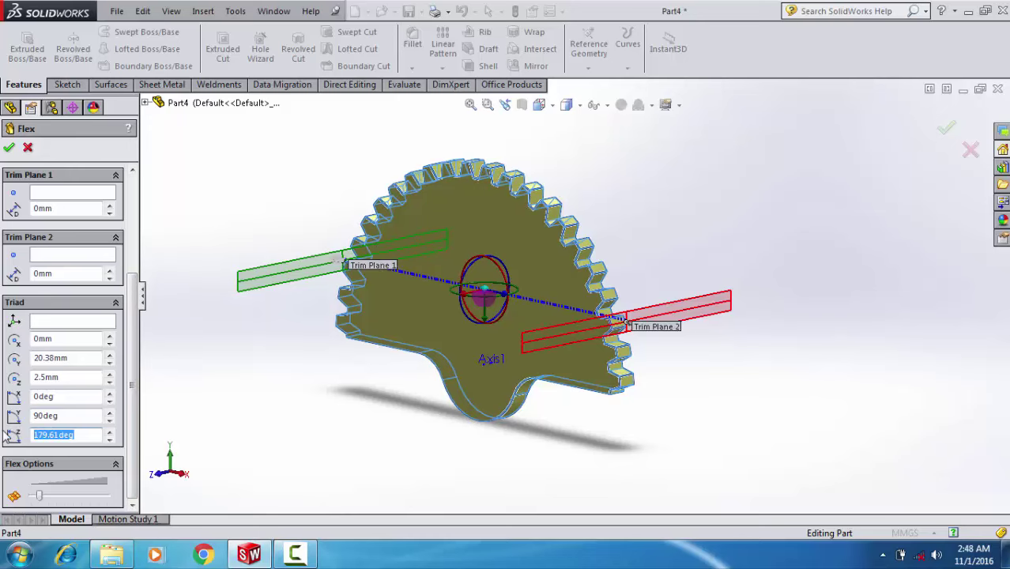
{"action": "type", "text": "0"}
{"action": "key", "text": "Return"}
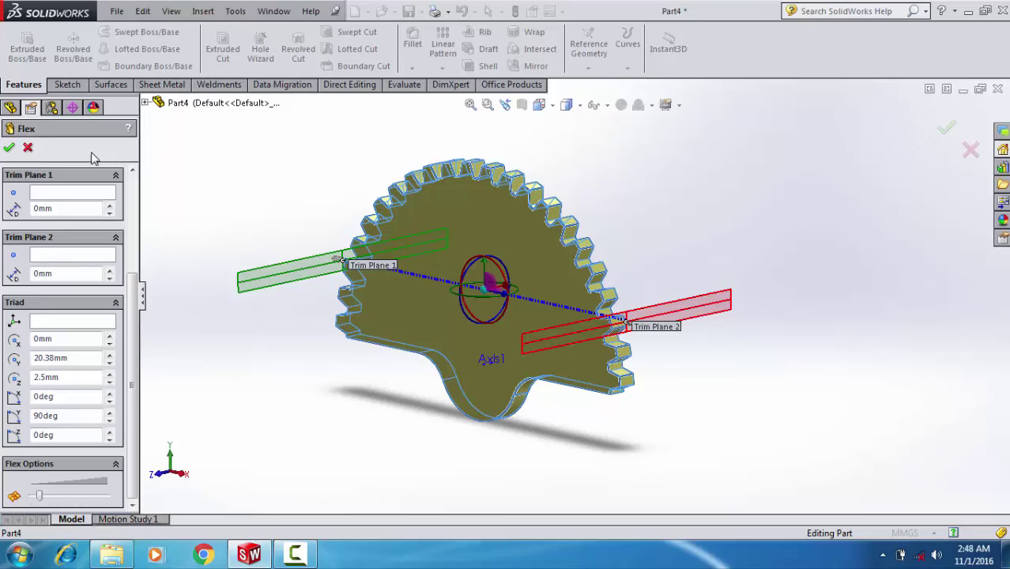
Step: Set the flex triad's X and Z rotation angles to 90 degrees
{"action": "left_click_drag", "start_coordinate": [79, 397], "coordinate": [28, 401]}
{"action": "type", "text": "90"}
{"action": "key", "text": "Return"}
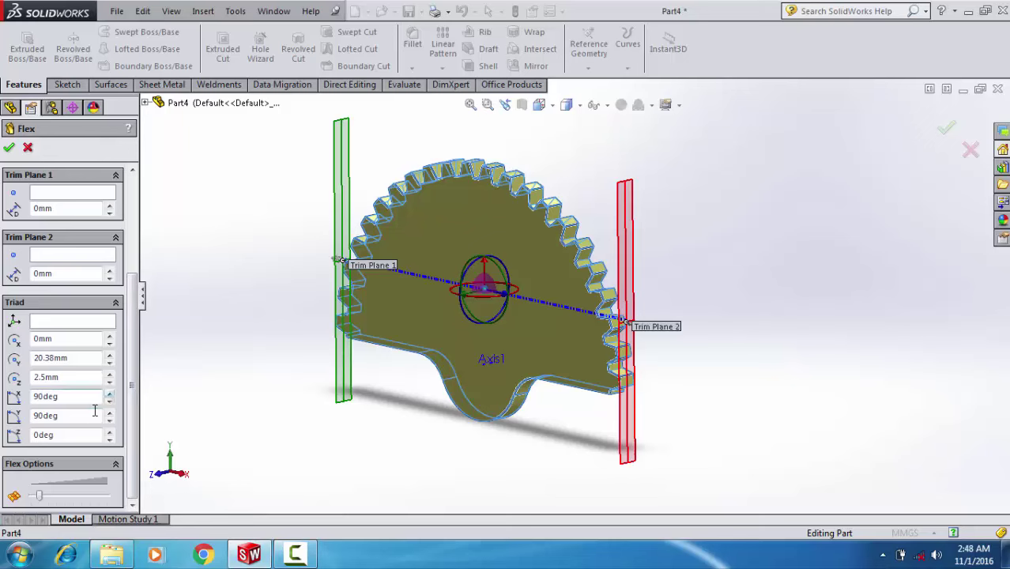
{"action": "left_click_drag", "start_coordinate": [86, 435], "coordinate": [11, 444]}
{"action": "type", "text": "90"}
{"action": "key", "text": "Return"}
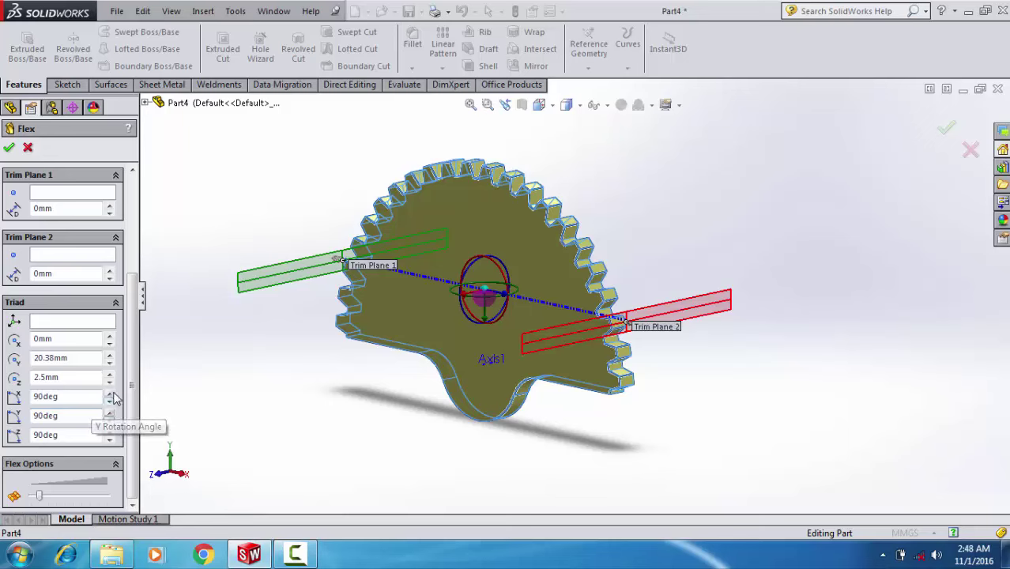
Step: Try 92 degrees on the X and Y rotation angles, then return both to 90
{"action": "left_click", "coordinate": [111, 395]}
{"action": "left_click", "coordinate": [112, 396]}
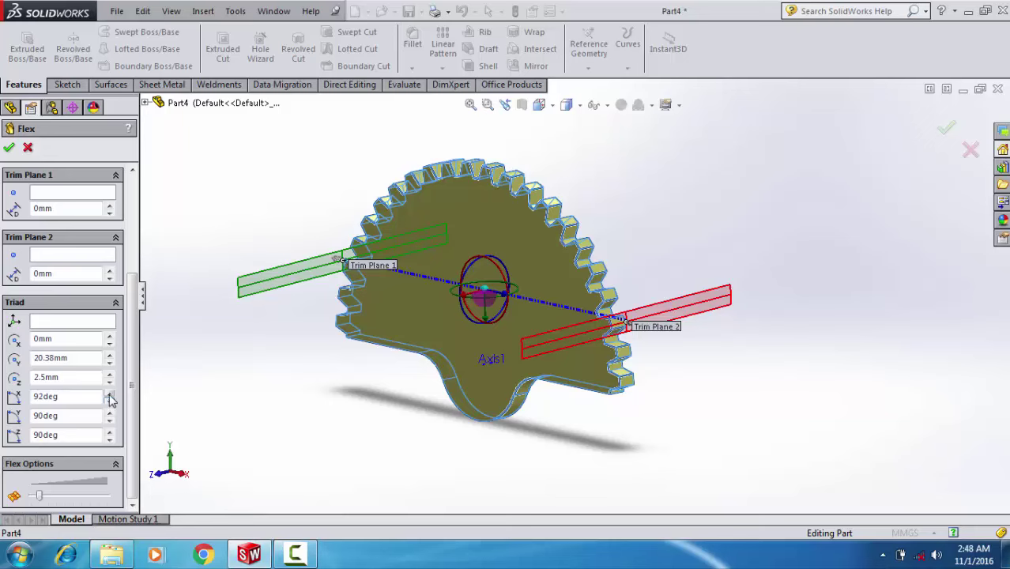
{"action": "left_click", "coordinate": [110, 401]}
{"action": "left_click", "coordinate": [109, 400]}
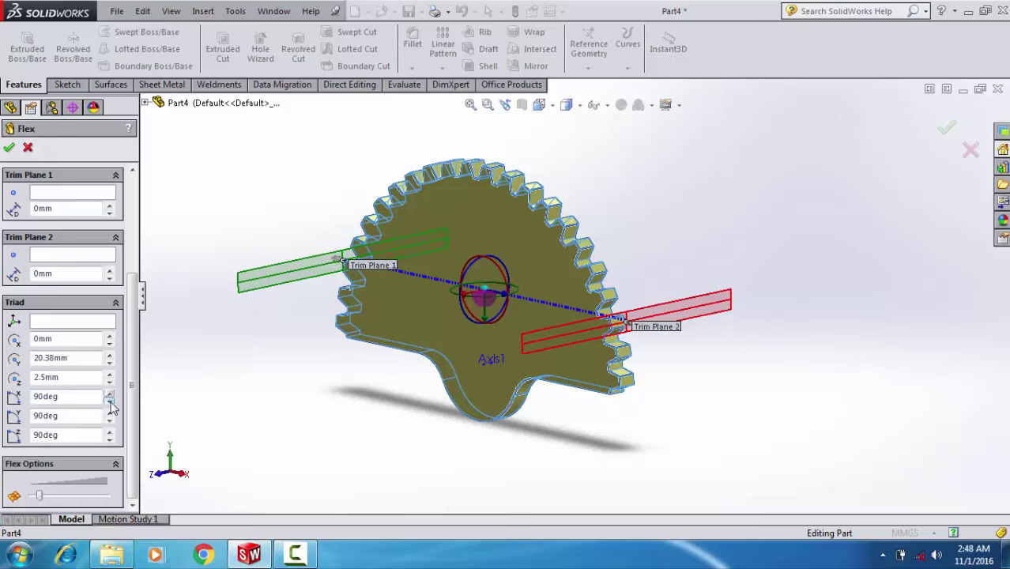
{"action": "left_click", "coordinate": [110, 413]}
{"action": "left_click", "coordinate": [109, 414]}
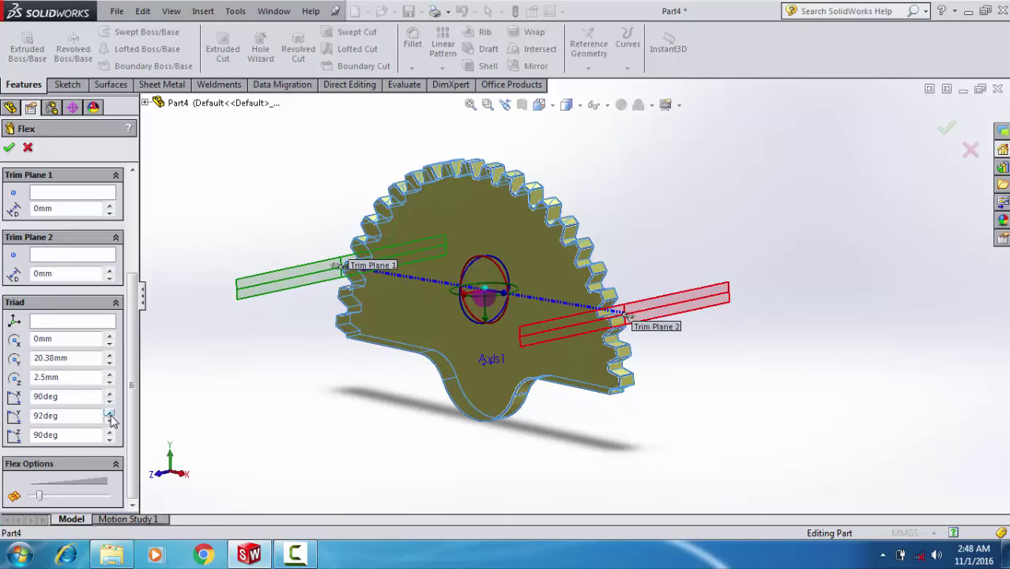
{"action": "left_click", "coordinate": [109, 420]}
{"action": "left_click", "coordinate": [109, 421]}
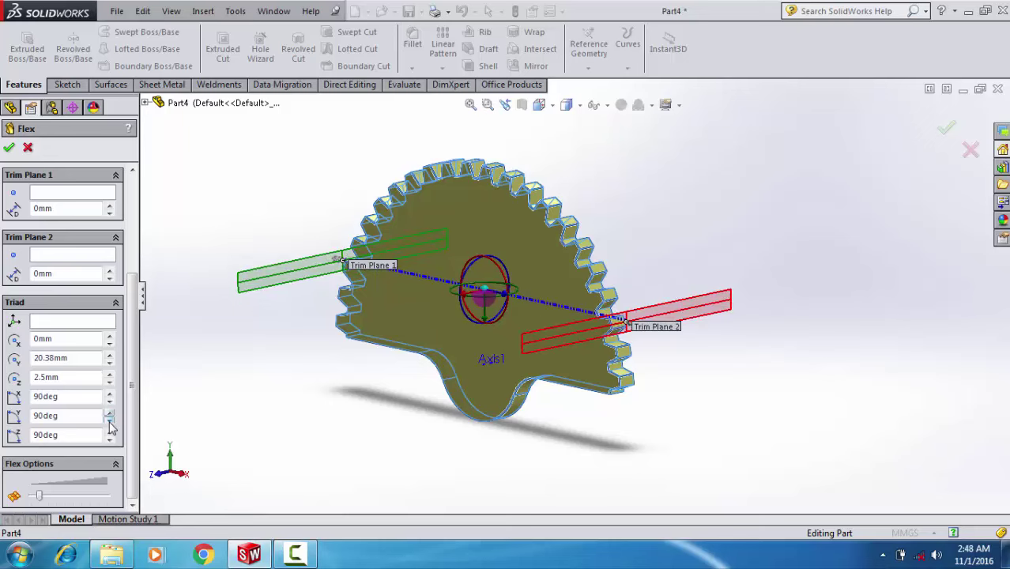
Step: Raise the Z rotation to 92 degrees and lower X to 85, then nudge the triad along the axis
{"action": "left_click", "coordinate": [110, 433]}
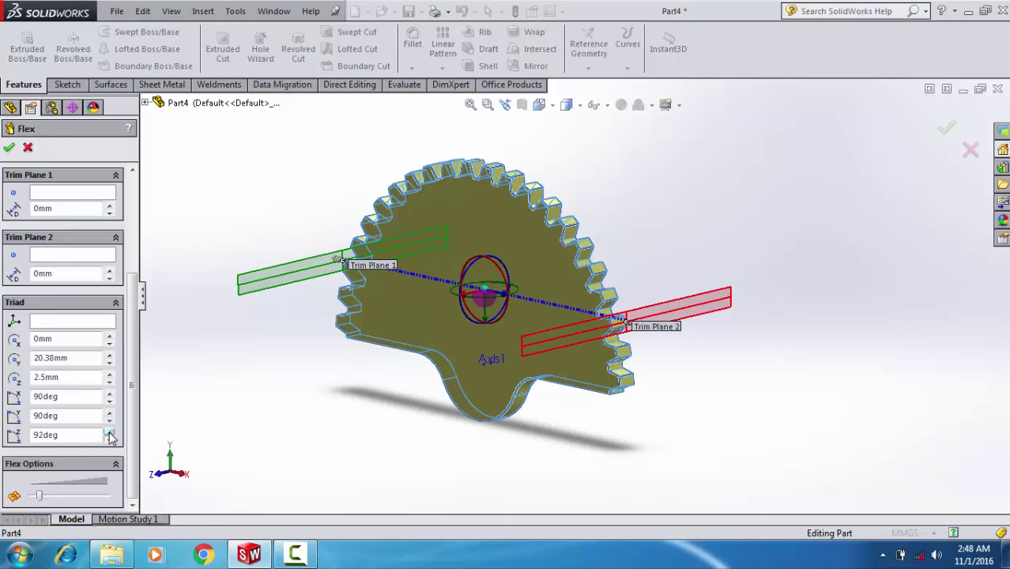
{"action": "left_click", "coordinate": [110, 432]}
{"action": "left_click", "coordinate": [110, 401]}
{"action": "left_click", "coordinate": [110, 402]}
{"action": "left_click", "coordinate": [110, 402]}
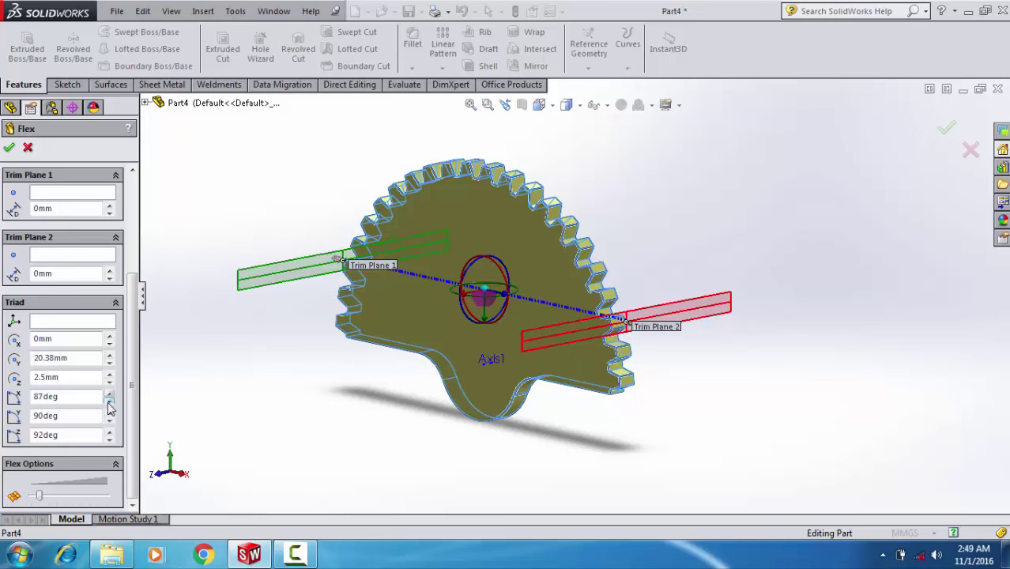
{"action": "left_click", "coordinate": [110, 401]}
{"action": "left_click", "coordinate": [110, 402]}
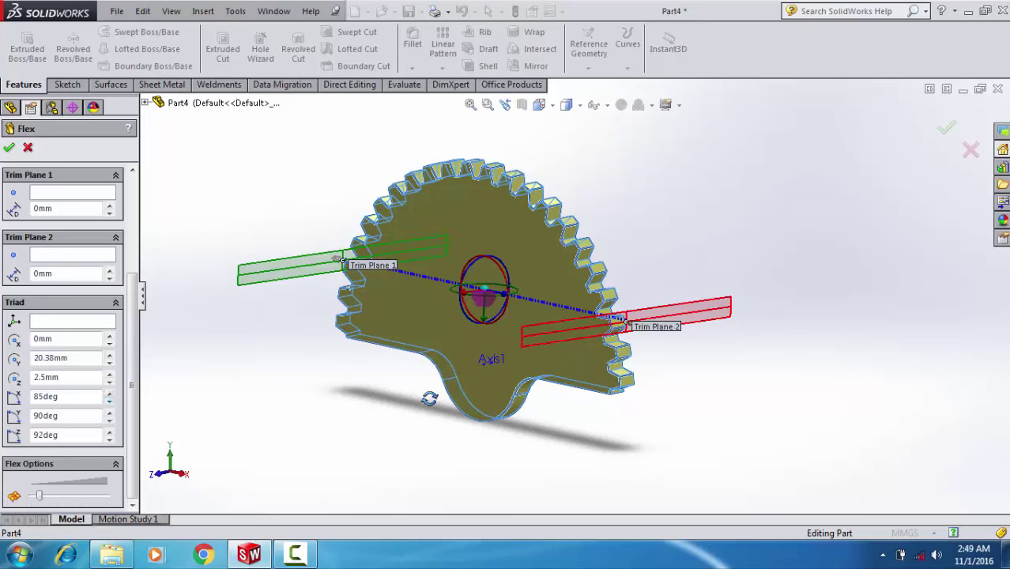
{"action": "mouse_move", "coordinate": [428, 399]}
{"action": "middle_mouse_down"}
{"action": "mouse_move", "coordinate": [383, 411]}
{"action": "mouse_move", "coordinate": [505, 312]}
{"action": "middle_mouse_up"}
{"action": "scroll", "coordinate": [504, 312], "scroll_direction": "down", "scroll_amount": 2}
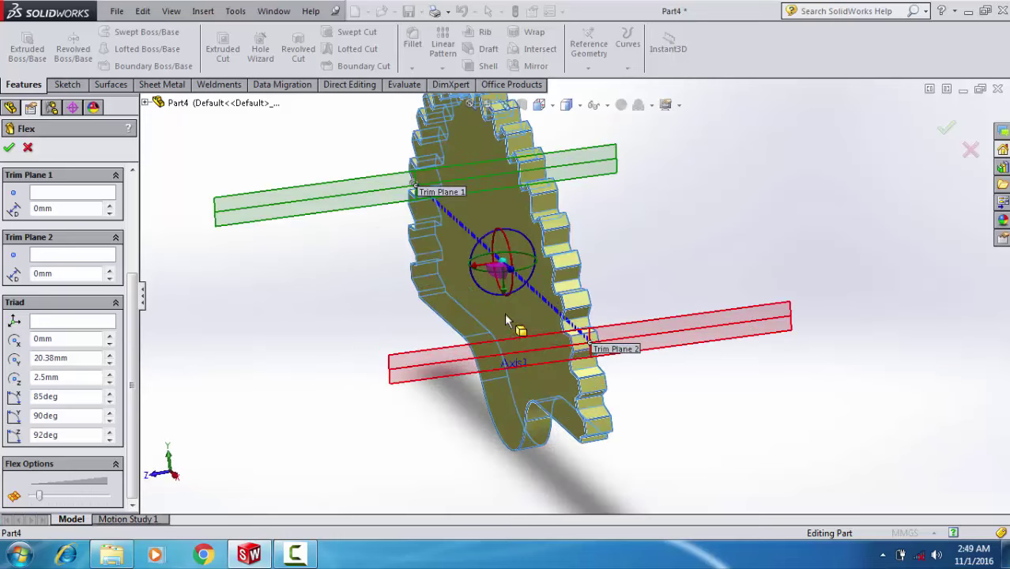
{"action": "left_click_drag", "start_coordinate": [512, 275], "coordinate": [503, 272]}
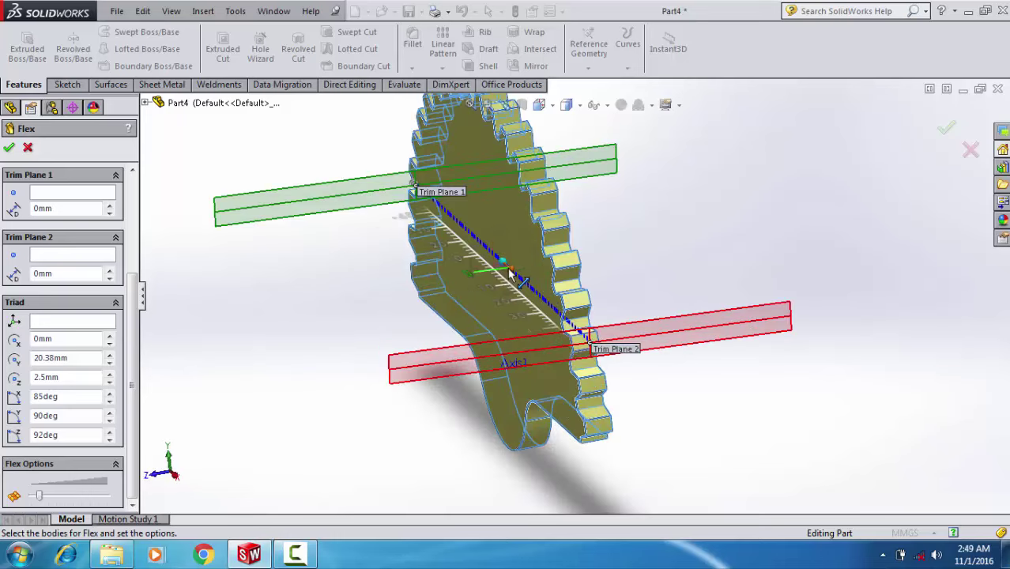
Step: Zero the triad X offset and drag the triad and trim planes down the gear
{"action": "mouse_move", "coordinate": [501, 266]}
{"action": "middle_mouse_down"}
{"action": "mouse_move", "coordinate": [468, 302]}
{"action": "mouse_move", "coordinate": [553, 276]}
{"action": "middle_mouse_up"}
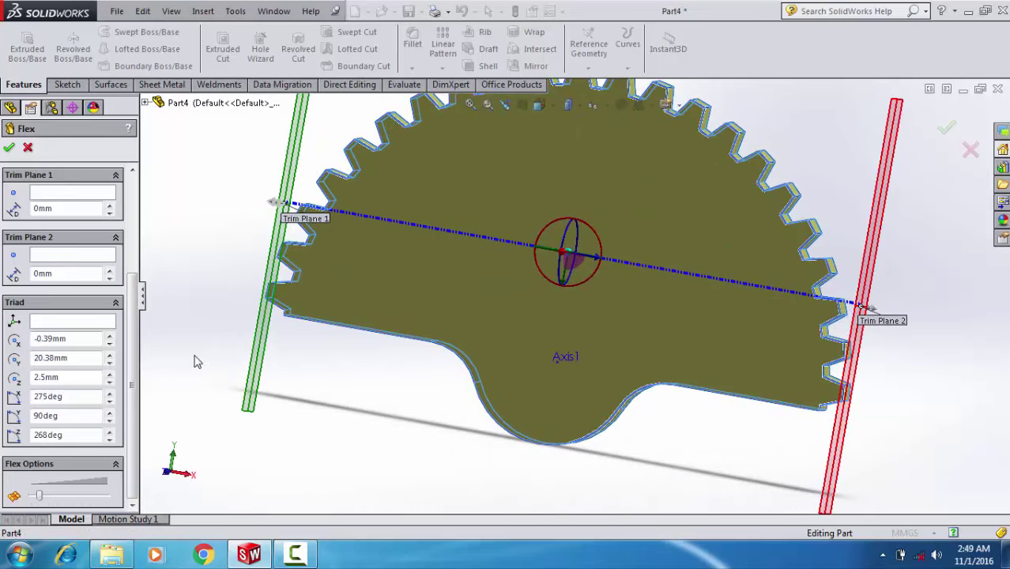
{"action": "double_click", "coordinate": [83, 338]}
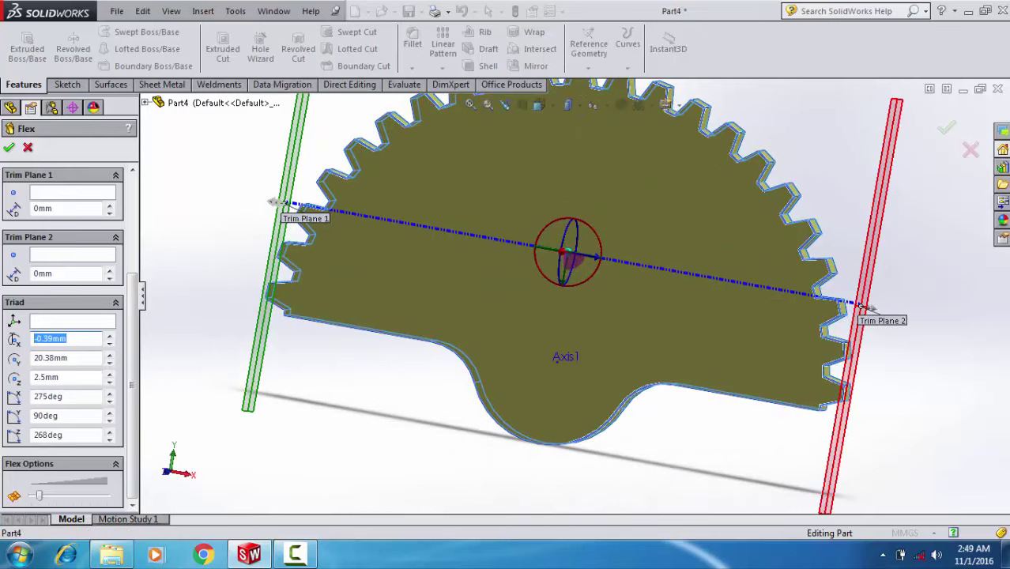
{"action": "type", "text": "0"}
{"action": "key", "text": "Return"}
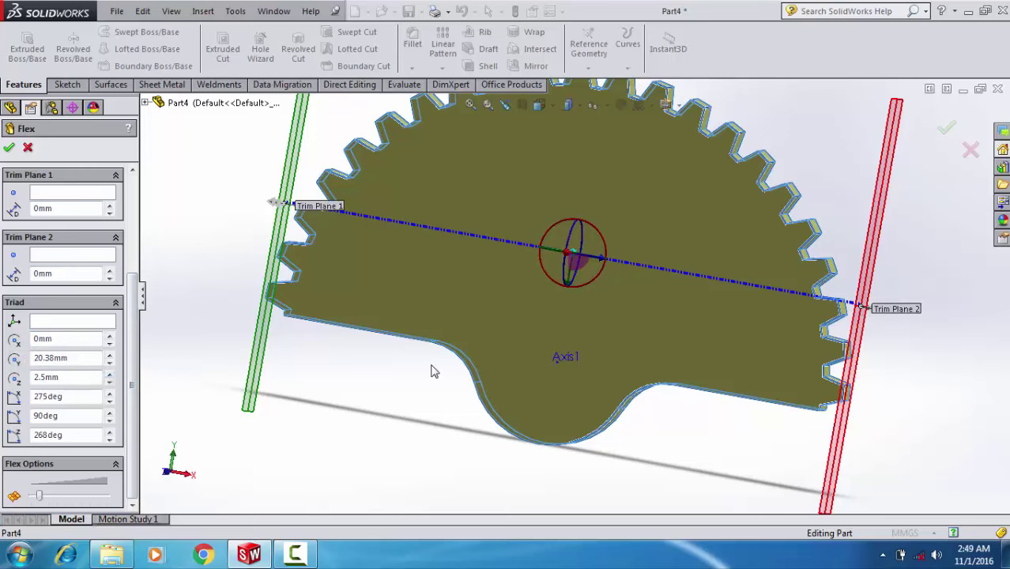
{"action": "middle_click_drag", "start_coordinate": [433, 370], "coordinate": [510, 336]}
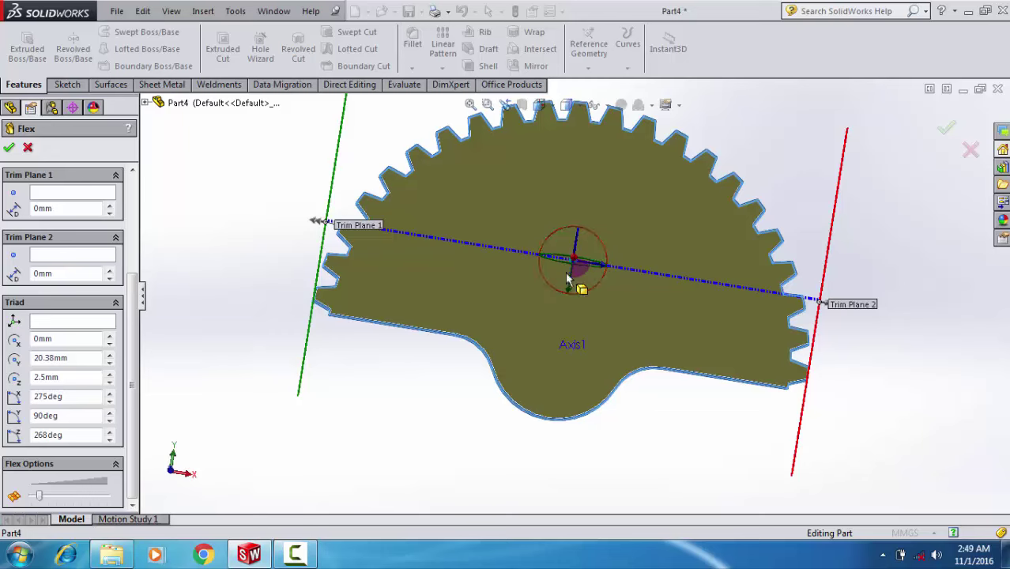
{"action": "left_click_drag", "start_coordinate": [575, 262], "coordinate": [563, 356]}
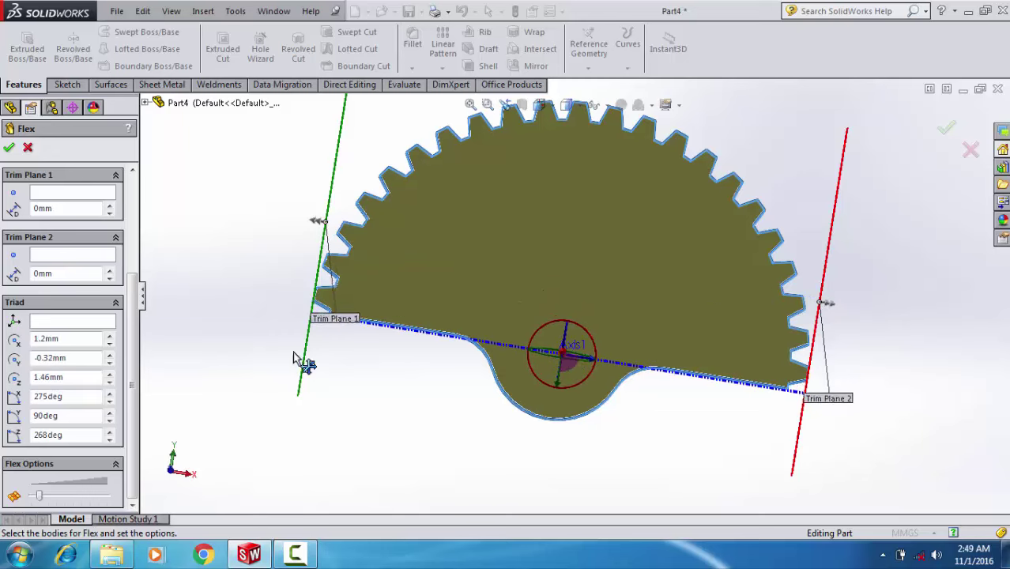
Step: Reset the triad X, Y and Z offsets to 0 mm
{"action": "mouse_move", "coordinate": [55, 340]}
{"action": "left_mouse_down"}
{"action": "mouse_move", "coordinate": [33, 340]}
{"action": "mouse_move", "coordinate": [19, 360]}
{"action": "left_mouse_up"}
{"action": "type", "text": "0"}
{"action": "key", "text": "Return"}
{"action": "type", "text": "0"}
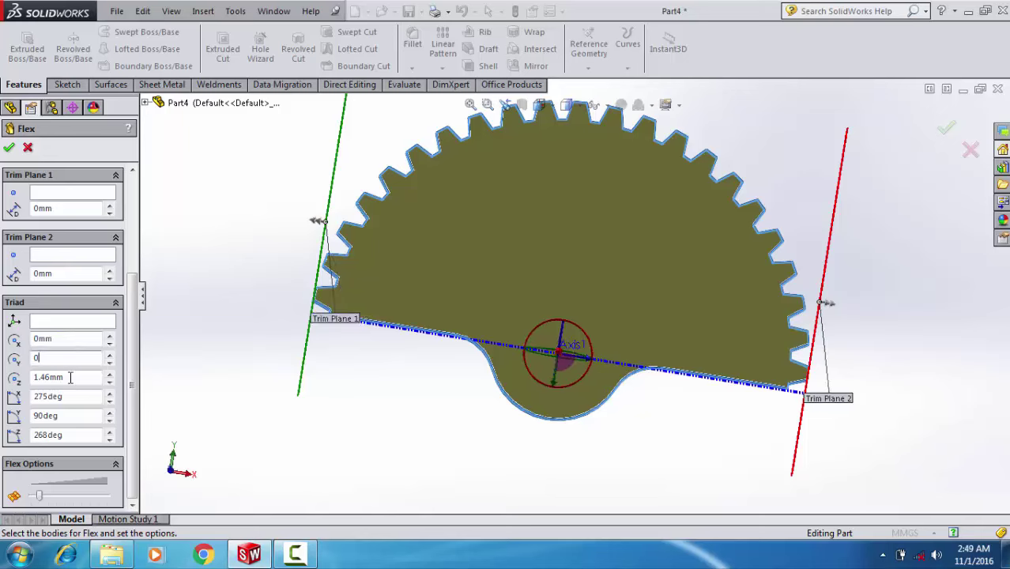
{"action": "left_click_drag", "start_coordinate": [73, 380], "coordinate": [30, 377]}
{"action": "type", "text": "0"}
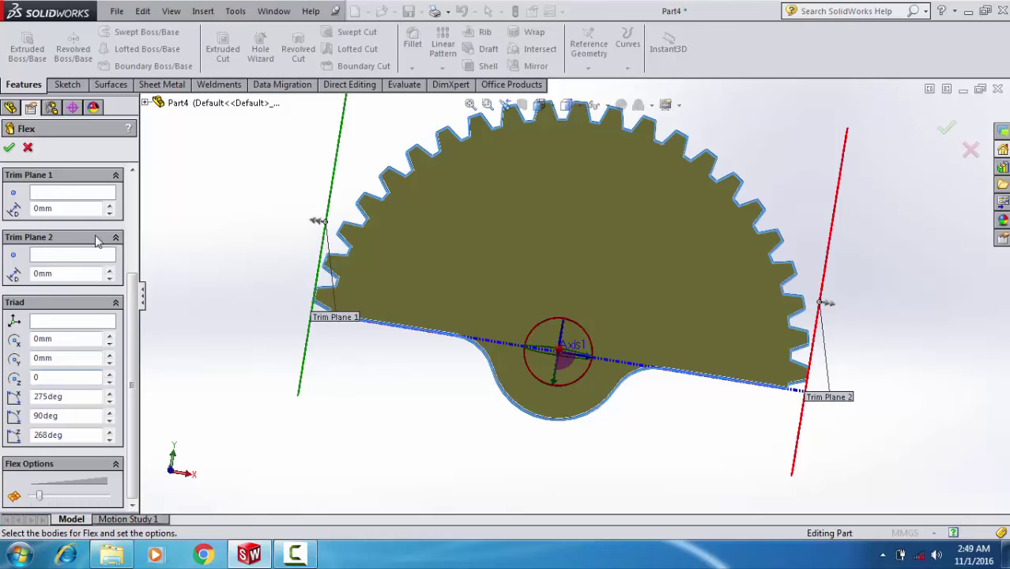
{"action": "key", "text": "Return"}
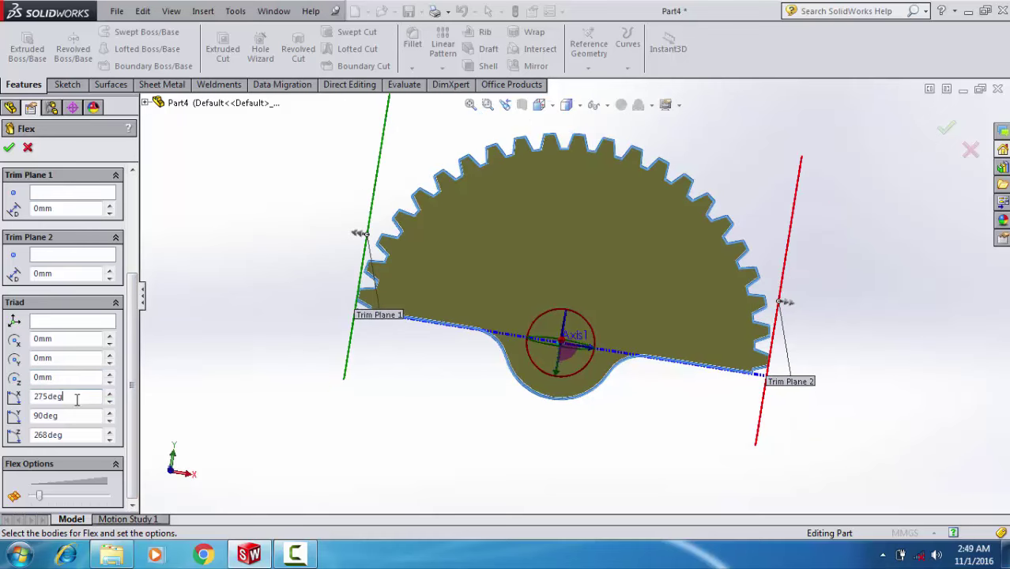
Step: Set the triad X, Y and Z rotation angles to 90 degrees each
{"action": "left_click_drag", "start_coordinate": [91, 397], "coordinate": [20, 398]}
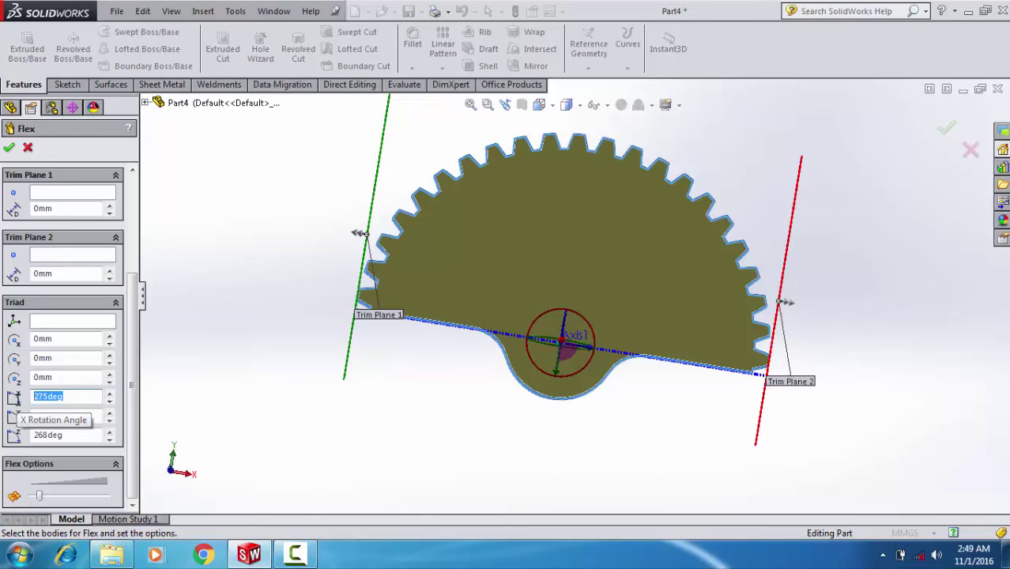
{"action": "type", "text": "90"}
{"action": "key", "text": "Return"}
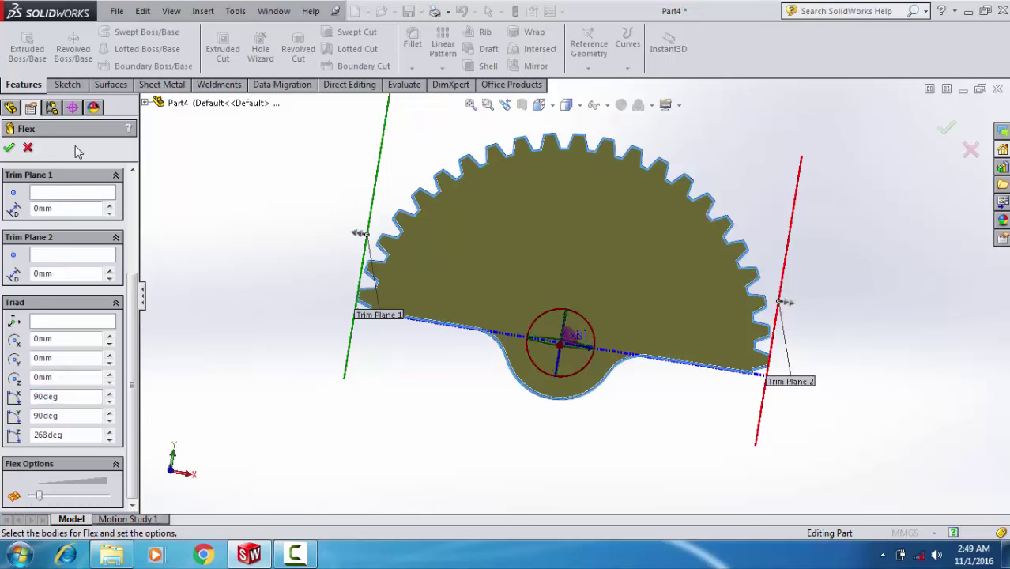
{"action": "double_click", "coordinate": [89, 416]}
{"action": "type", "text": "90"}
{"action": "key", "text": "Return"}
{"action": "double_click", "coordinate": [79, 434]}
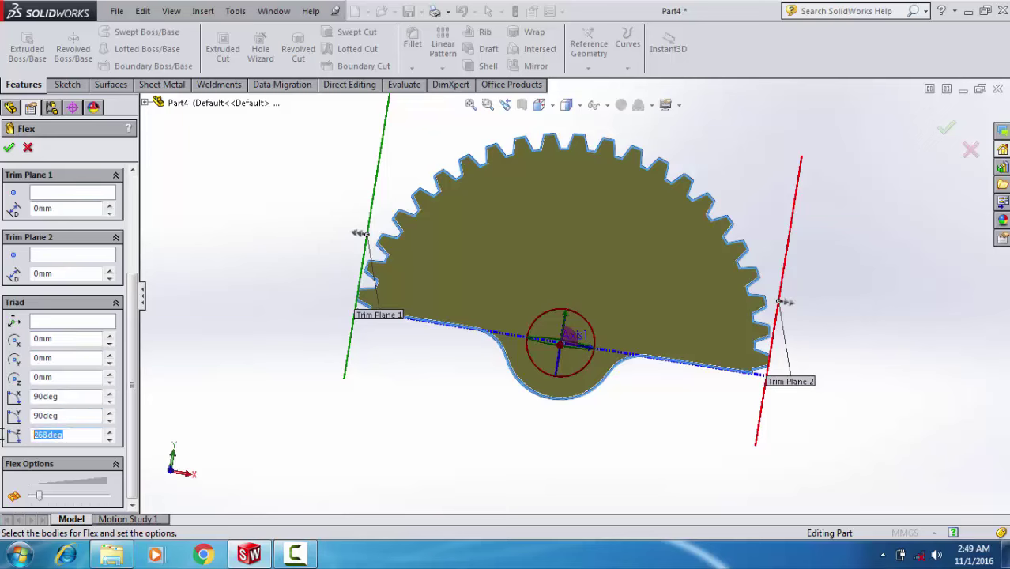
{"action": "type", "text": "90"}
{"action": "key", "text": "Return"}
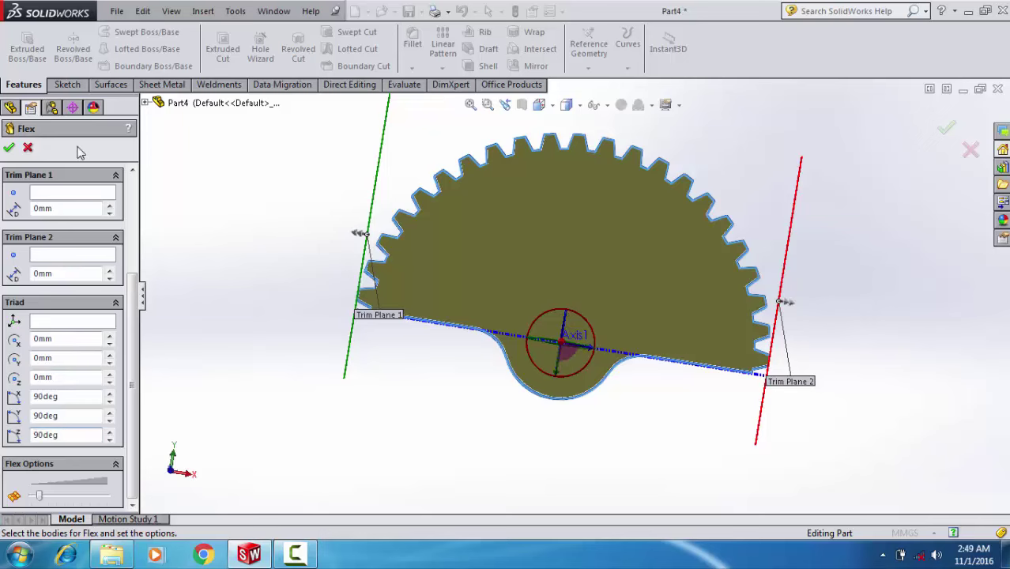
{"action": "middle_click_drag", "start_coordinate": [332, 362], "coordinate": [333, 369]}
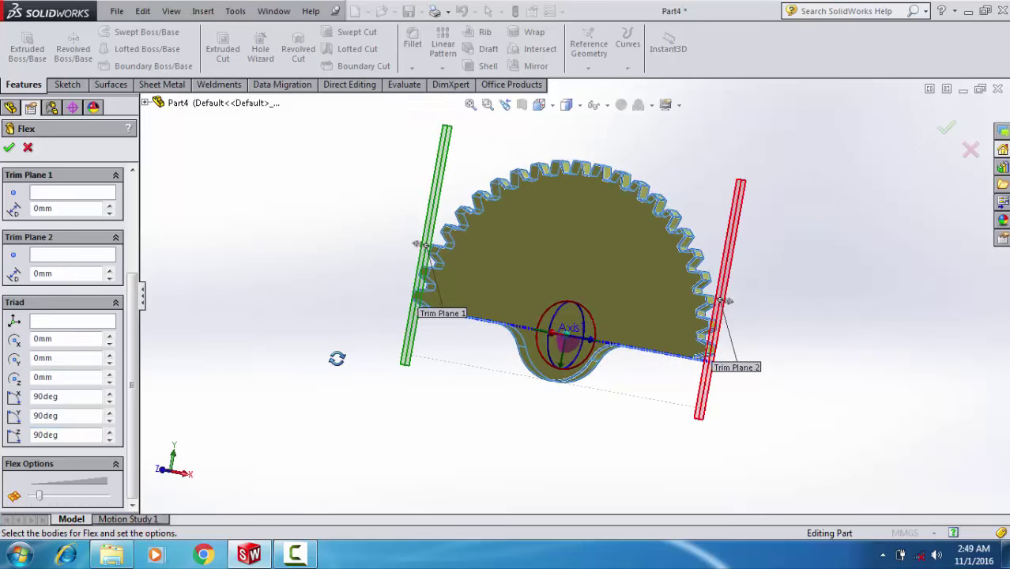
Step: Enable Hard edges and drag the flex triad to a Y offset of -10.42 mm
{"action": "scroll", "coordinate": [101, 294], "scroll_direction": "up", "scroll_amount": 5}
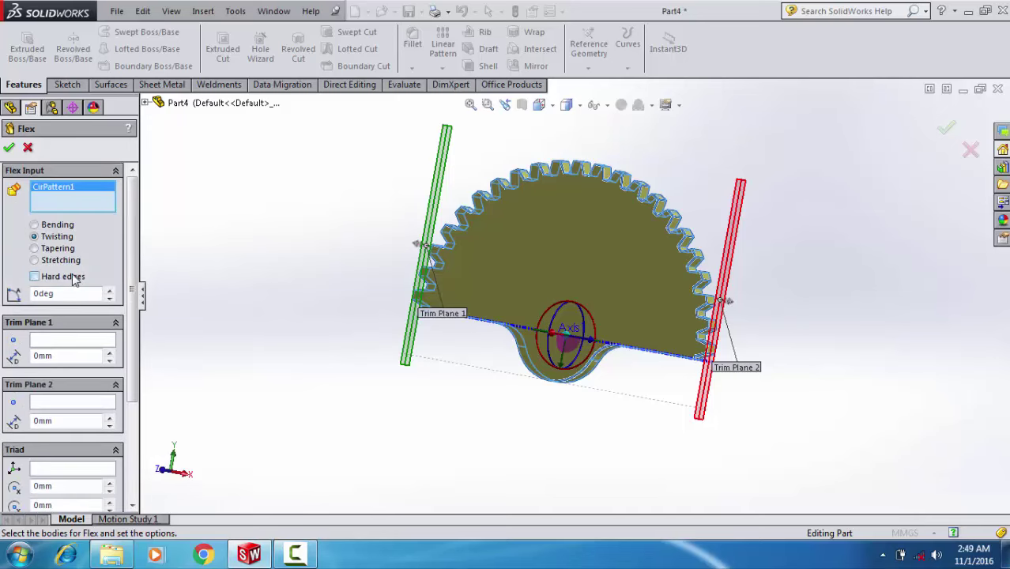
{"action": "left_click", "coordinate": [74, 279]}
{"action": "scroll", "coordinate": [339, 333], "scroll_direction": "down", "scroll_amount": 3}
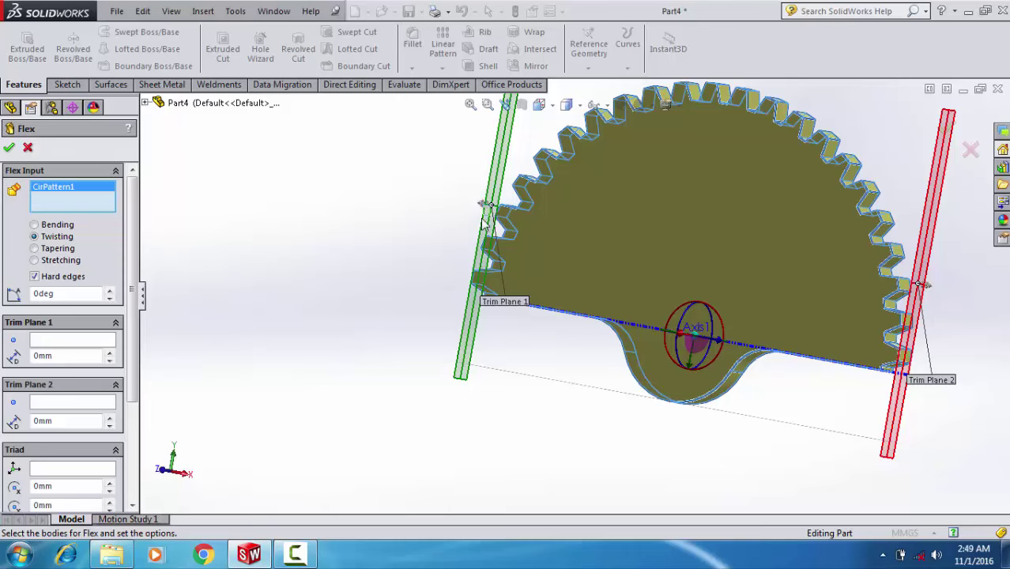
{"action": "mouse_move", "coordinate": [583, 346]}
{"action": "middle_mouse_down"}
{"action": "mouse_move", "coordinate": [548, 377]}
{"action": "mouse_move", "coordinate": [594, 384]}
{"action": "middle_mouse_up"}
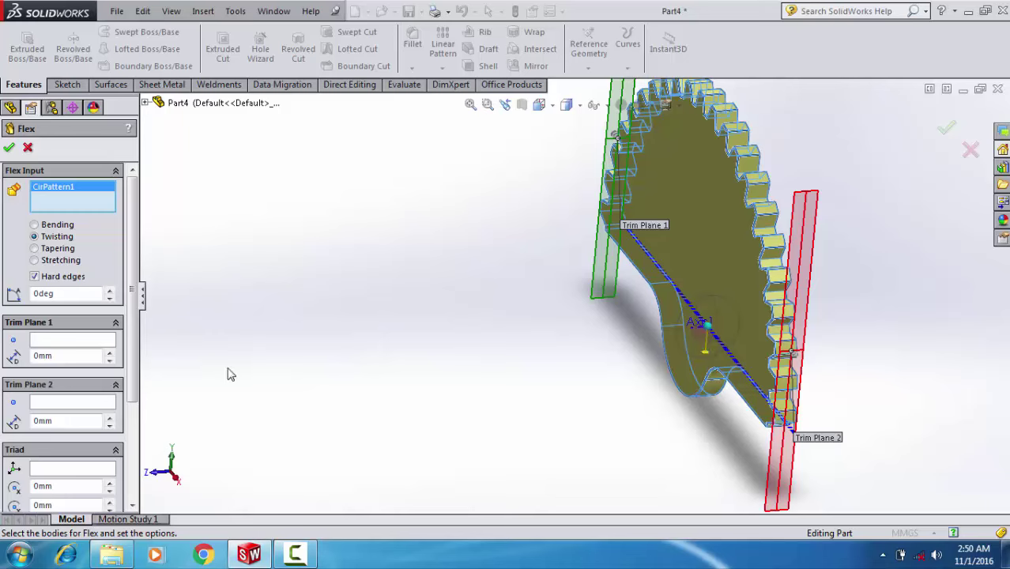
{"action": "scroll", "coordinate": [125, 379], "scroll_direction": "down", "scroll_amount": 5}
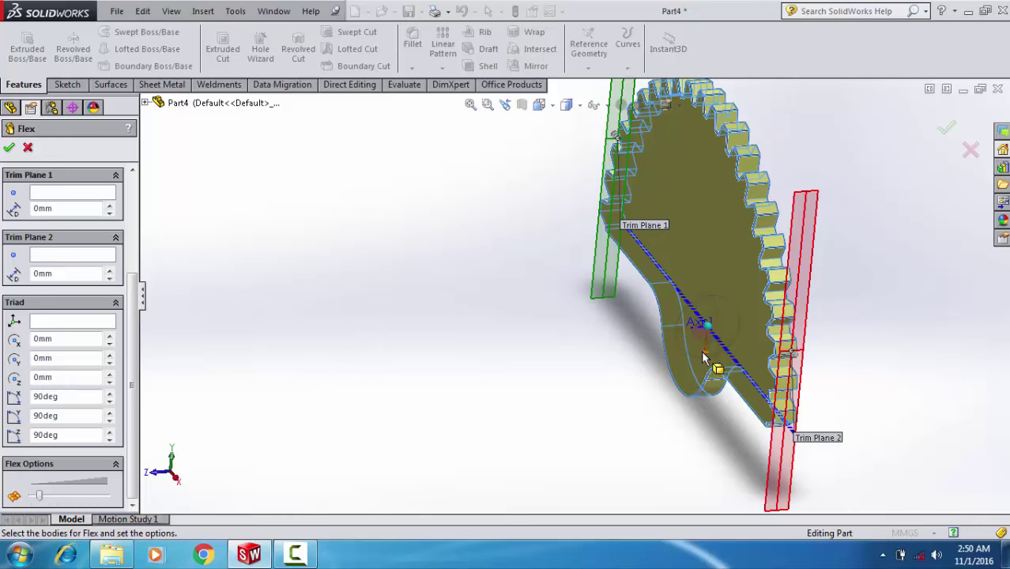
{"action": "mouse_move", "coordinate": [704, 357]}
{"action": "left_mouse_down"}
{"action": "mouse_move", "coordinate": [584, 359]}
{"action": "mouse_move", "coordinate": [514, 378]}
{"action": "mouse_move", "coordinate": [523, 383]}
{"action": "left_mouse_up"}
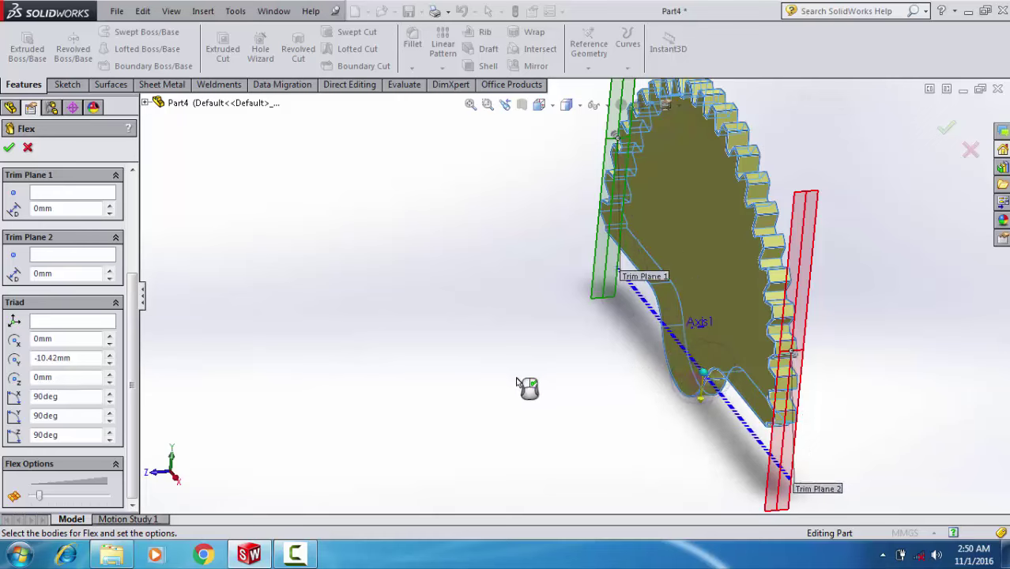
Step: Finish the triad shift, then reset the triad Y offset to 0 mm
{"action": "mouse_move", "coordinate": [525, 387]}
{"action": "middle_mouse_down"}
{"action": "mouse_move", "coordinate": [540, 363]}
{"action": "mouse_move", "coordinate": [525, 368]}
{"action": "middle_mouse_up"}
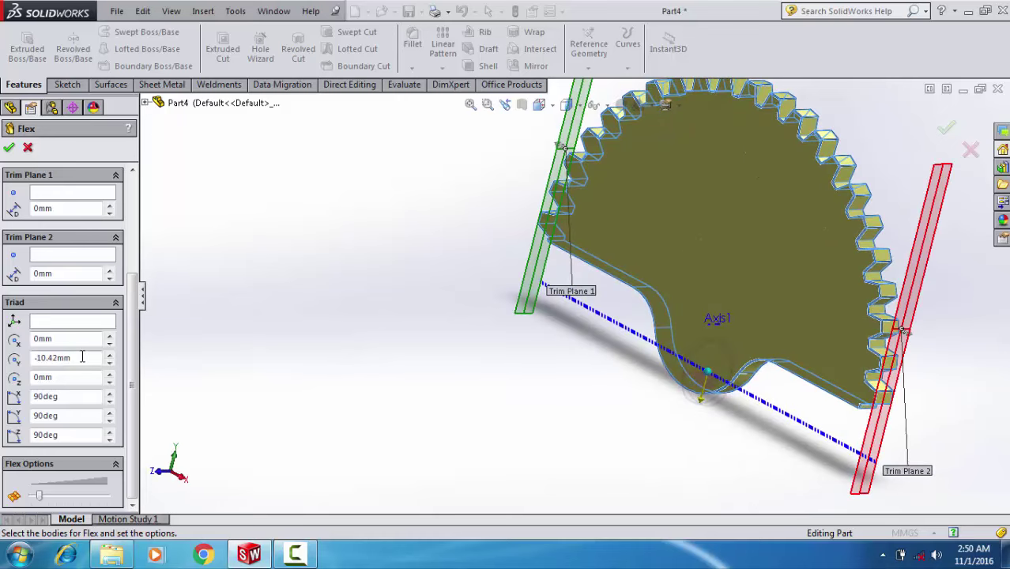
{"action": "left_click_drag", "start_coordinate": [82, 357], "coordinate": [2, 360]}
{"action": "type", "text": "0"}
{"action": "key", "text": "Return"}
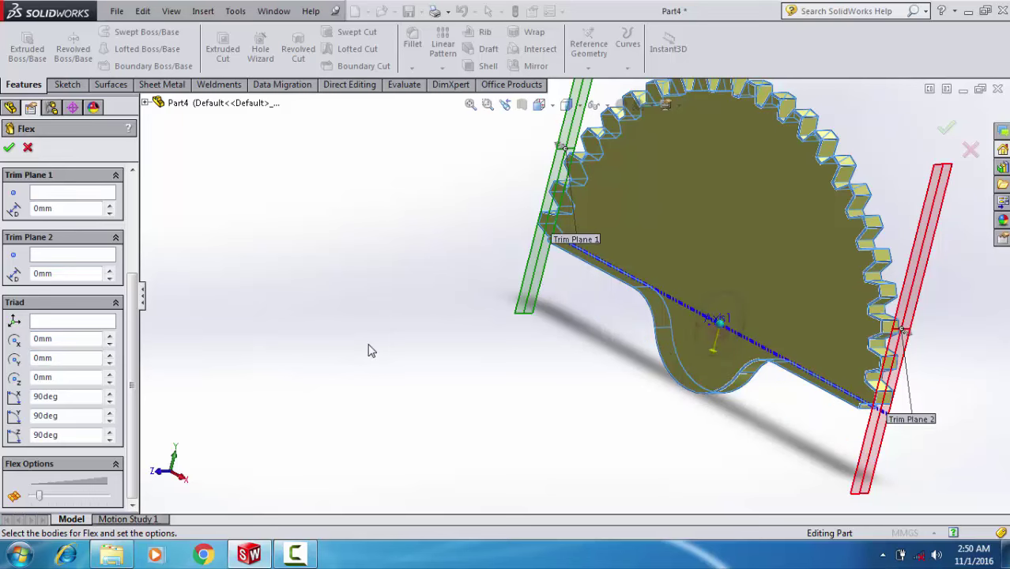
{"action": "middle_click_drag", "start_coordinate": [605, 268], "coordinate": [661, 251]}
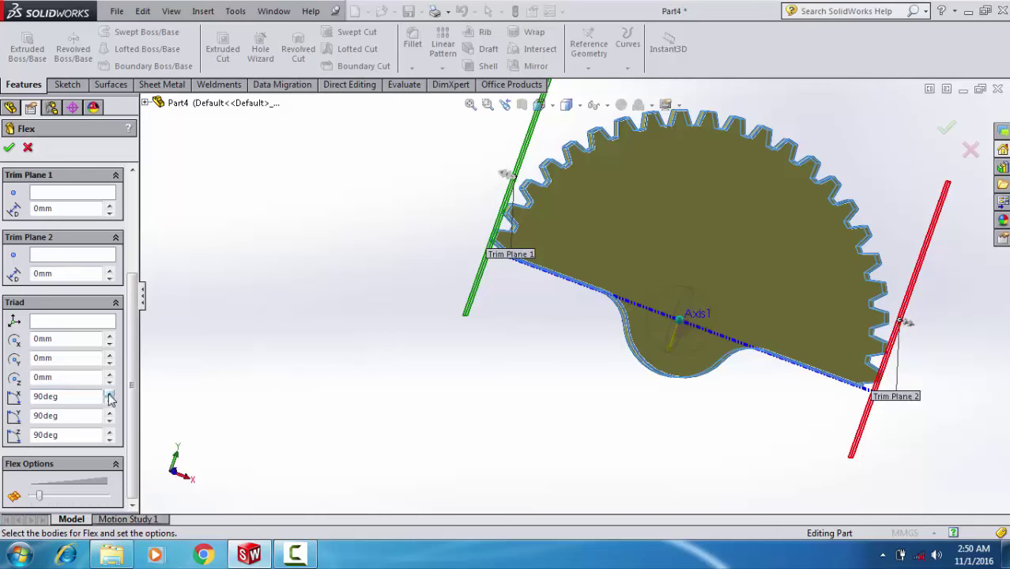
Step: Raise the triad X rotation angle with the spin arrows toward 152 degrees
{"action": "left_click", "coordinate": [110, 394]}
{"action": "left_click", "coordinate": [110, 394]}
{"action": "left_click", "coordinate": [110, 395]}
{"action": "left_click", "coordinate": [110, 394]}
{"action": "left_click", "coordinate": [110, 394]}
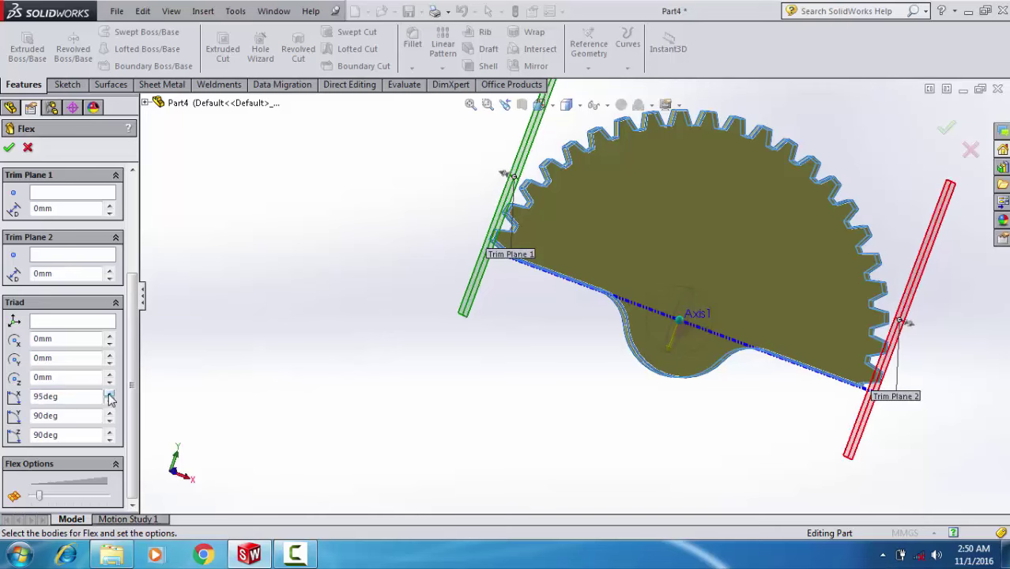
{"action": "left_click", "coordinate": [110, 394]}
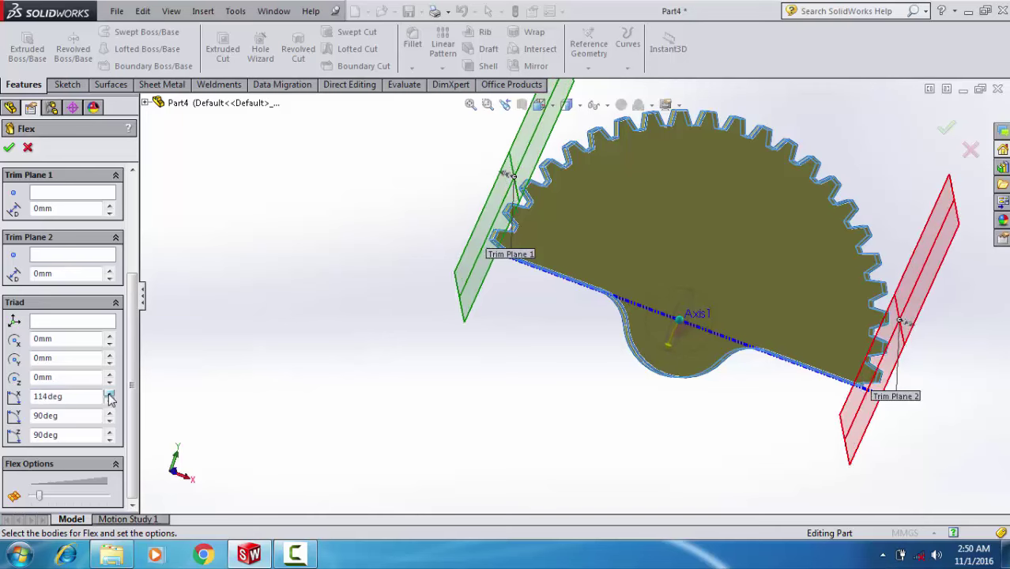
{"action": "left_click", "coordinate": [110, 395]}
{"action": "mouse_move", "coordinate": [294, 396]}
{"action": "middle_mouse_down"}
{"action": "mouse_move", "coordinate": [405, 346]}
{"action": "mouse_move", "coordinate": [526, 316]}
{"action": "mouse_move", "coordinate": [682, 317]}
{"action": "mouse_move", "coordinate": [674, 236]}
{"action": "mouse_move", "coordinate": [777, 221]}
{"action": "middle_mouse_up"}
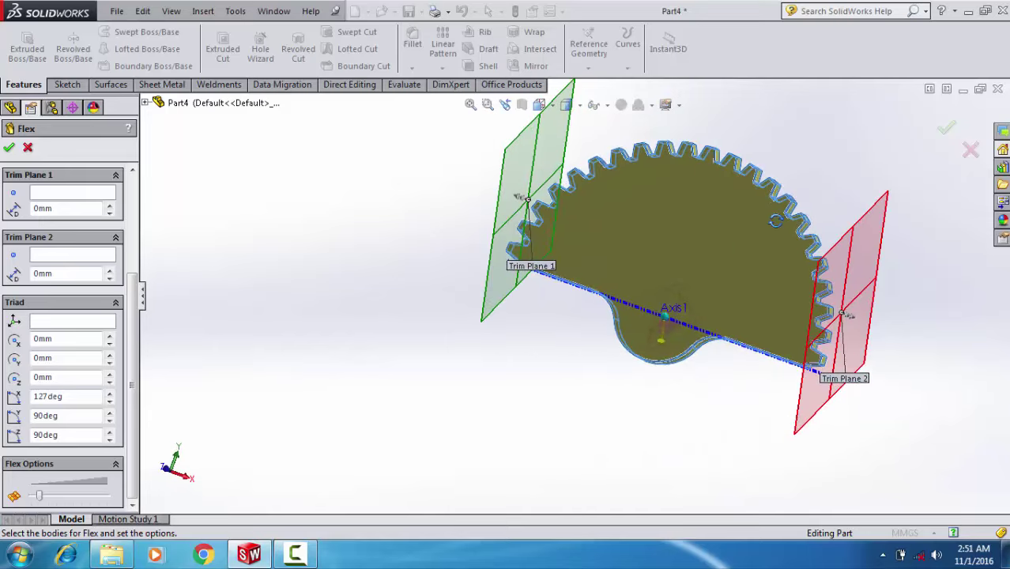
{"action": "left_click_drag", "start_coordinate": [108, 396], "coordinate": [108, 414]}
Step: Raise the triad Y rotation angle and set it to 180 degrees
{"action": "left_click", "coordinate": [109, 412]}
{"action": "left_click", "coordinate": [109, 412]}
{"action": "left_click", "coordinate": [109, 412]}
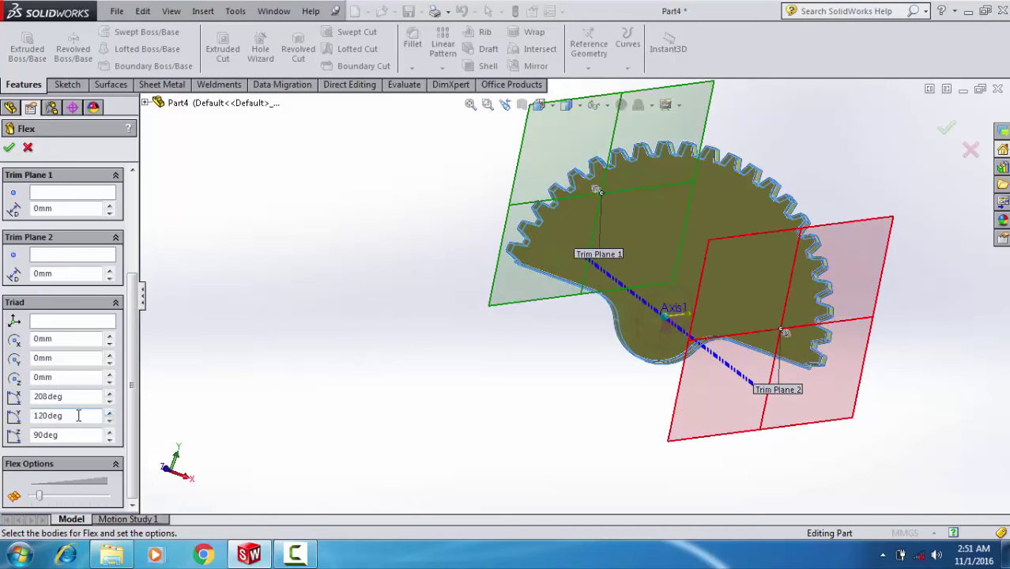
{"action": "left_click", "coordinate": [109, 413]}
{"action": "left_click", "coordinate": [109, 413]}
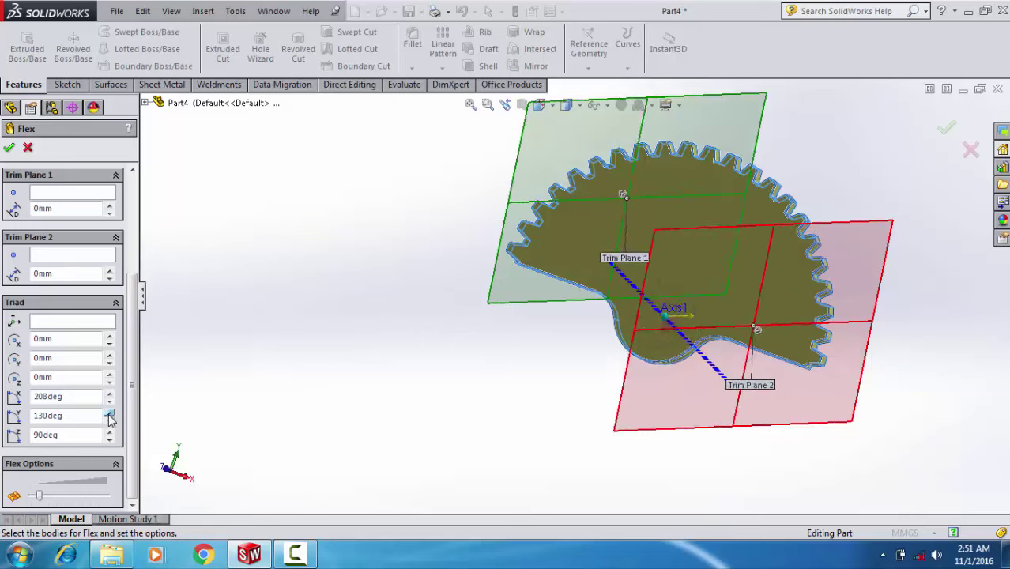
{"action": "left_click_drag", "start_coordinate": [109, 413], "coordinate": [11, 419]}
{"action": "type", "text": "1"}
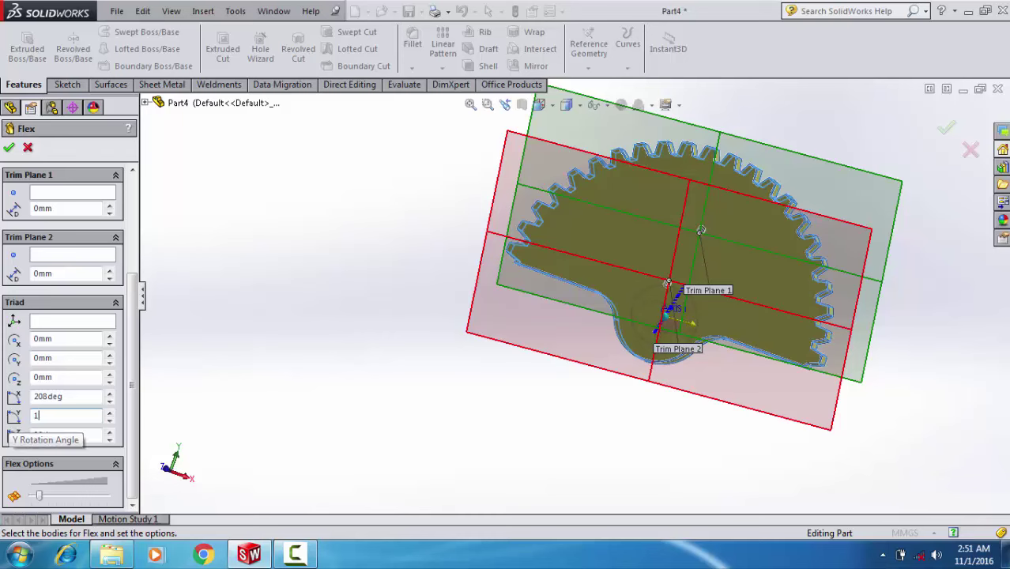
{"action": "type", "text": "80"}
{"action": "key", "text": "Return"}
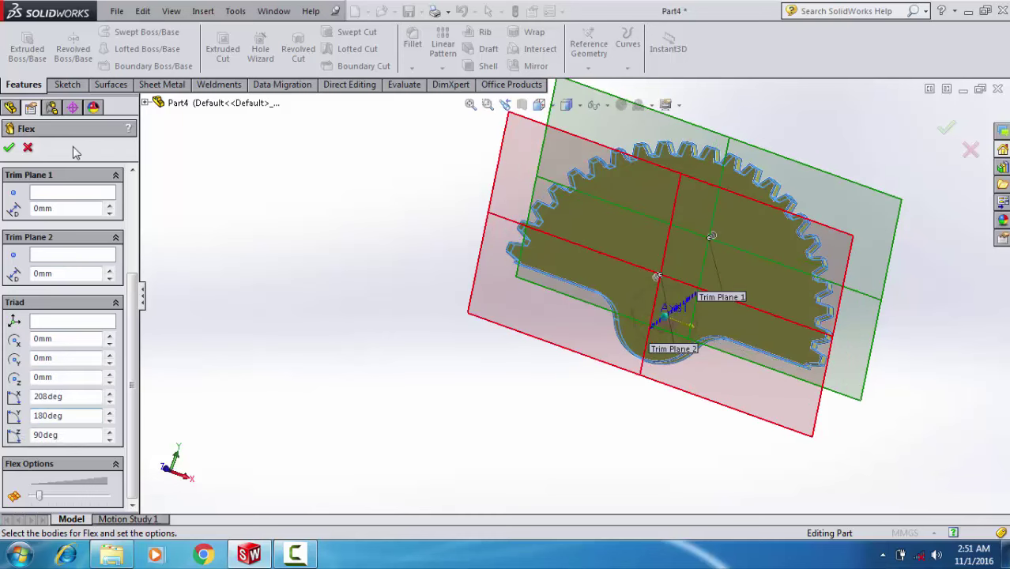
Step: Set the triad X rotation angle to 180 degrees
{"action": "middle_click_drag", "start_coordinate": [344, 297], "coordinate": [312, 295]}
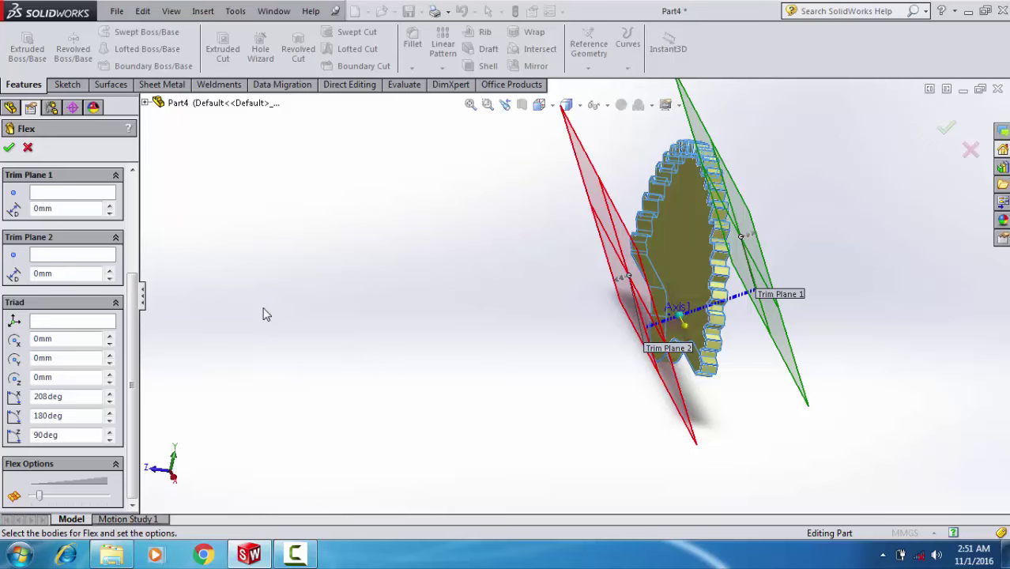
{"action": "double_click", "coordinate": [80, 396]}
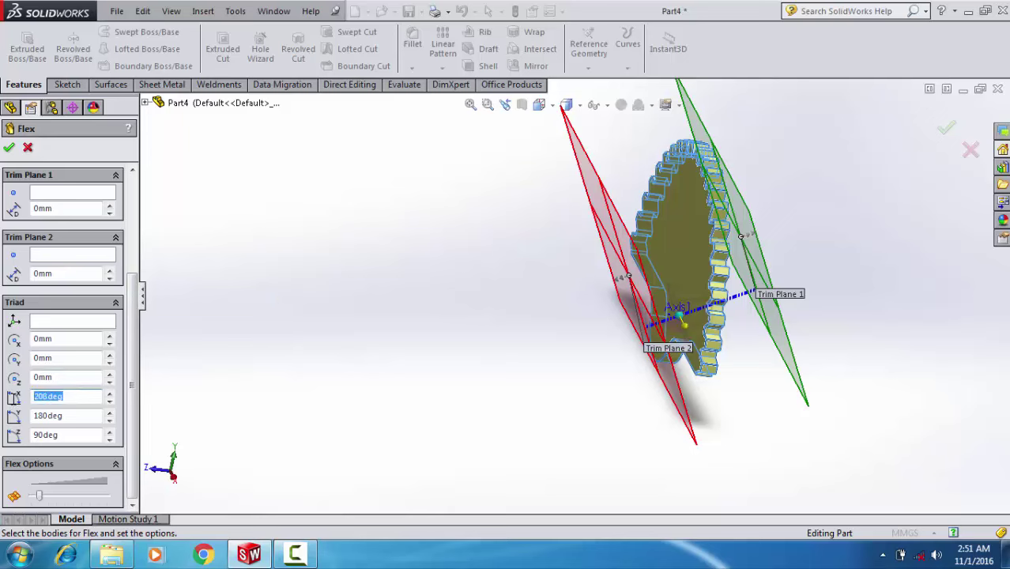
{"action": "type", "text": "180"}
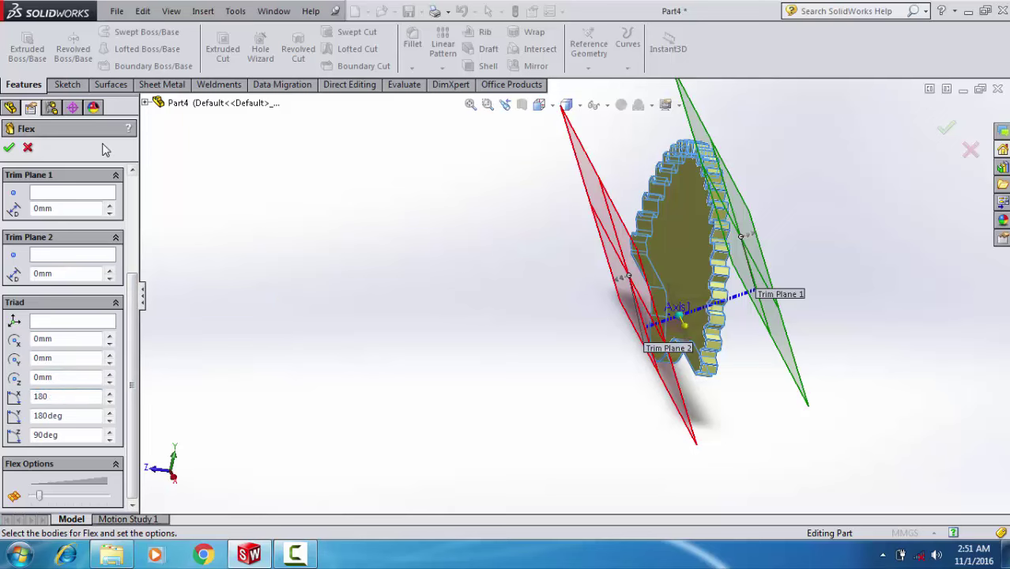
{"action": "key", "text": "Return"}
{"action": "middle_click_drag", "start_coordinate": [390, 299], "coordinate": [300, 264]}
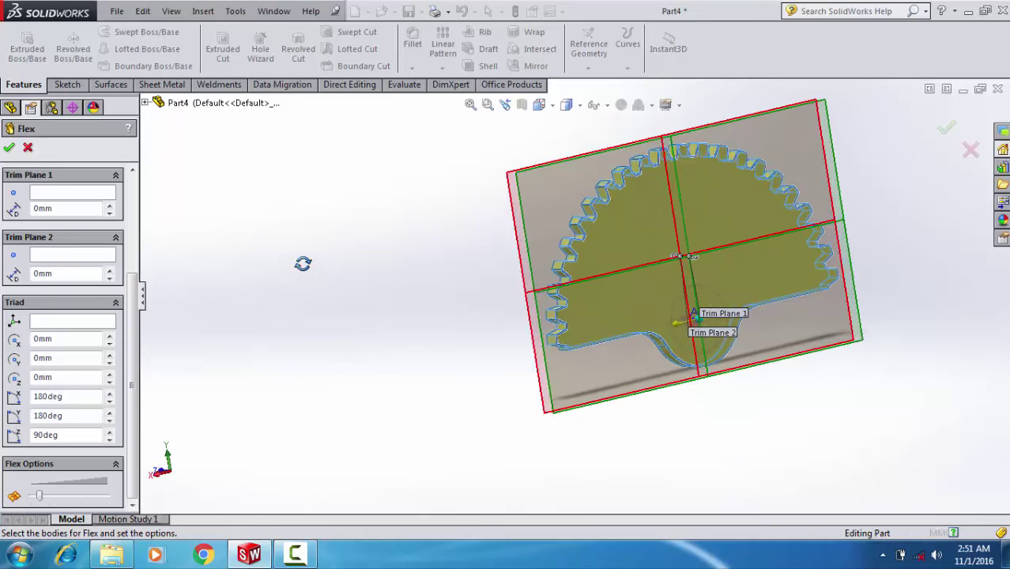
Step: Fine-tune the Flex twisting angle, trying 8 and 6 degrees before settling on 7
{"action": "scroll", "coordinate": [85, 297], "scroll_direction": "up", "scroll_amount": 3}
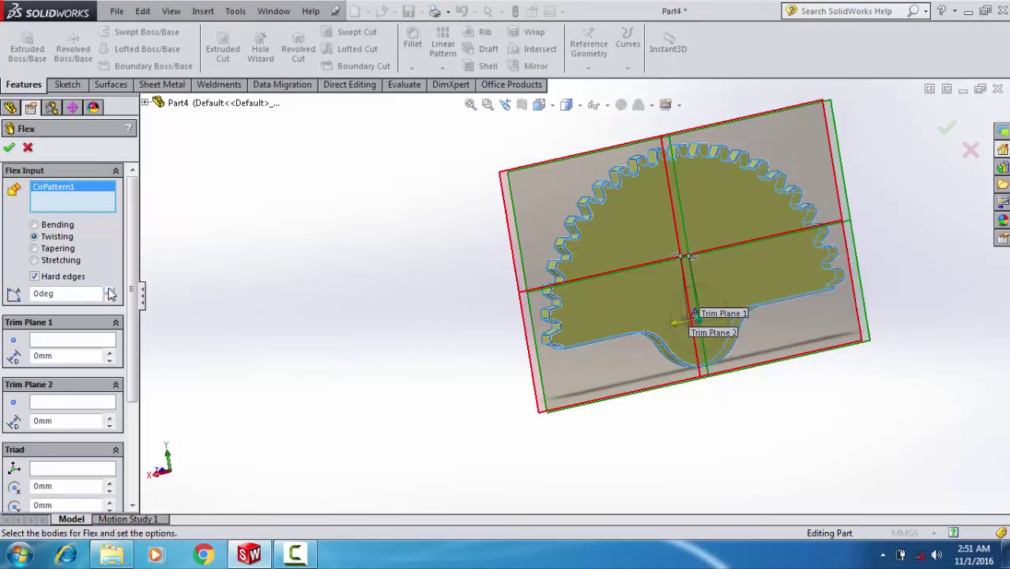
{"action": "left_click_drag", "start_coordinate": [111, 294], "coordinate": [124, 296]}
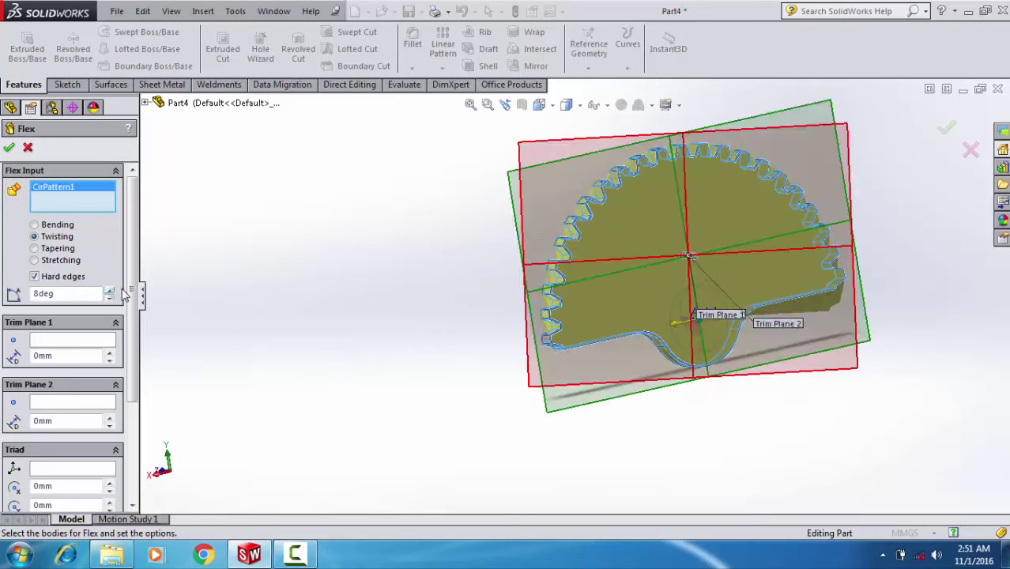
{"action": "scroll", "coordinate": [618, 276], "scroll_direction": "up", "scroll_amount": 3}
{"action": "scroll", "coordinate": [618, 276], "scroll_direction": "up", "scroll_amount": 3}
{"action": "mouse_move", "coordinate": [619, 276]}
{"action": "middle_mouse_down"}
{"action": "mouse_move", "coordinate": [651, 245]}
{"action": "mouse_move", "coordinate": [343, 268]}
{"action": "middle_mouse_up"}
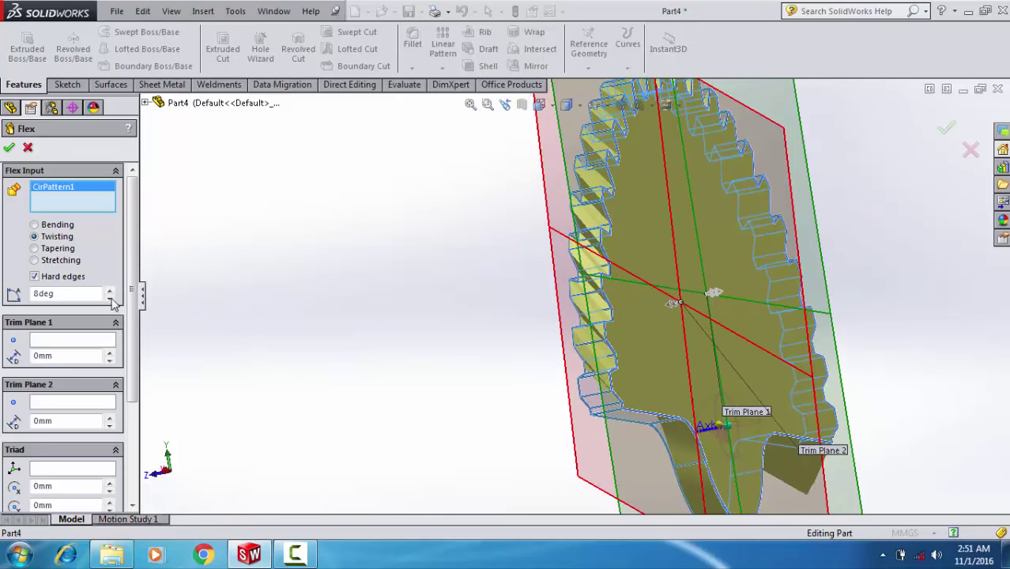
{"action": "left_click", "coordinate": [109, 298]}
{"action": "left_click", "coordinate": [109, 299]}
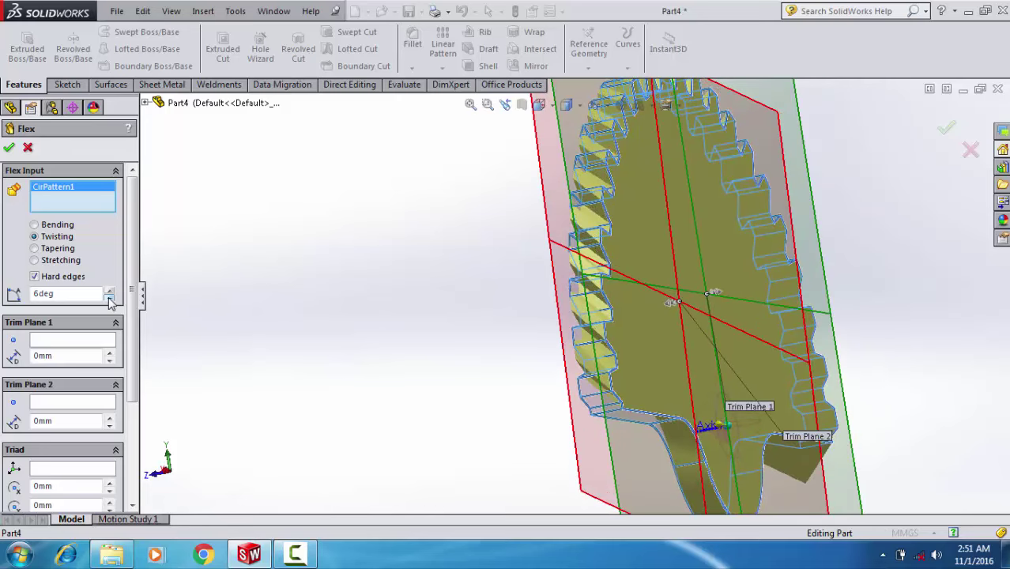
{"action": "left_click", "coordinate": [109, 290]}
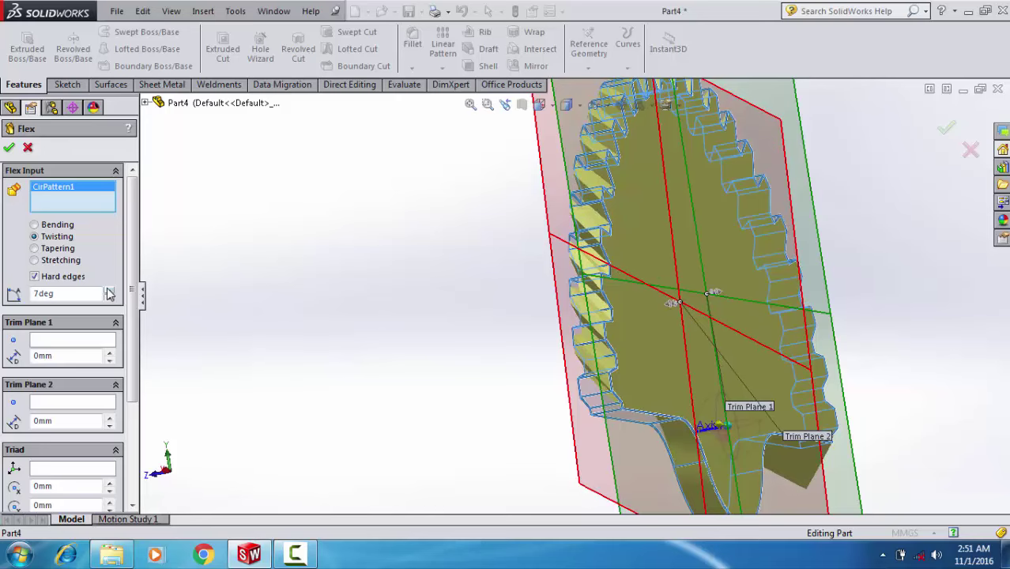
{"action": "scroll", "coordinate": [407, 317], "scroll_direction": "up", "scroll_amount": 4}
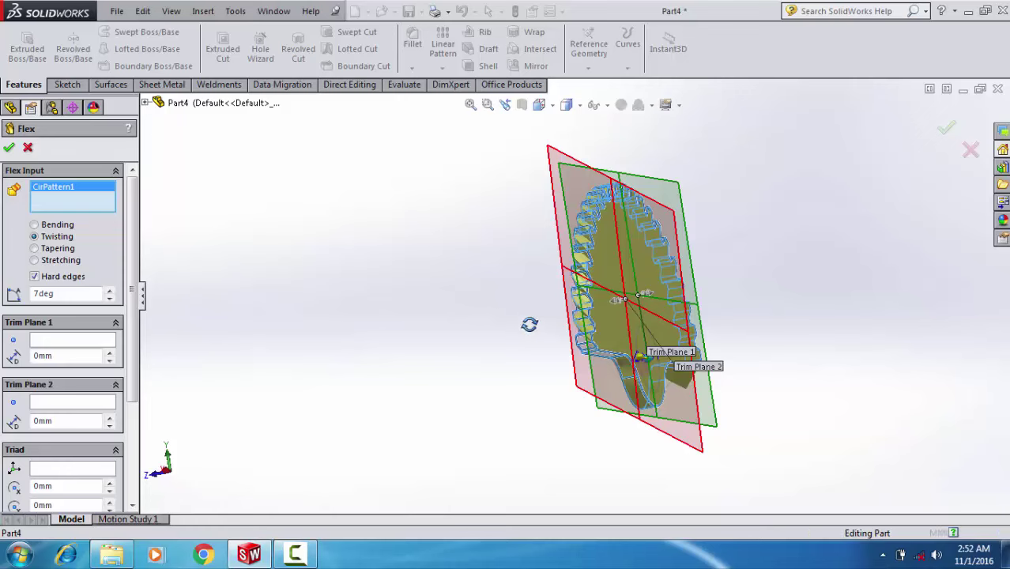
{"action": "middle_click_drag", "start_coordinate": [527, 323], "coordinate": [538, 332]}
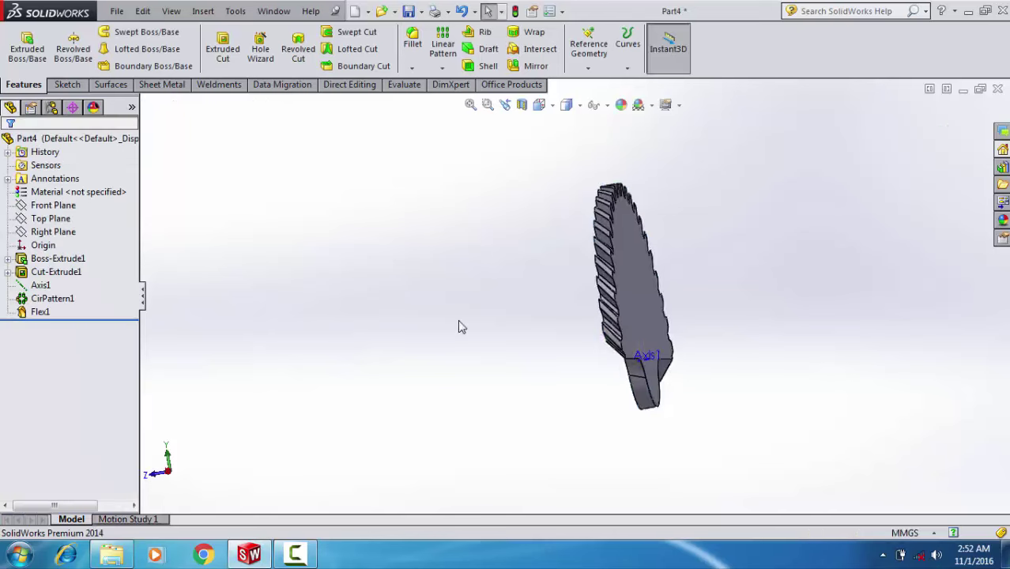
Step: Orbit and zoom to inspect the twisted plate face-on and edge-on
{"action": "mouse_move", "coordinate": [456, 260]}
{"action": "middle_mouse_down"}
{"action": "mouse_move", "coordinate": [462, 221]}
{"action": "mouse_move", "coordinate": [383, 216]}
{"action": "mouse_move", "coordinate": [369, 204]}
{"action": "middle_mouse_up"}
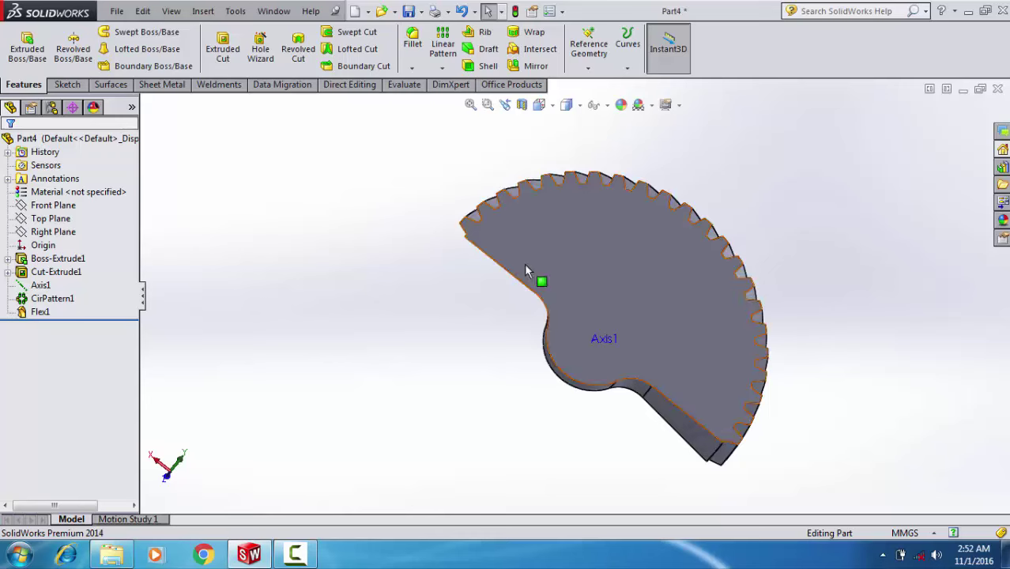
{"action": "mouse_move", "coordinate": [525, 263]}
{"action": "middle_mouse_down"}
{"action": "mouse_move", "coordinate": [552, 282]}
{"action": "mouse_move", "coordinate": [608, 165]}
{"action": "mouse_move", "coordinate": [560, 243]}
{"action": "mouse_move", "coordinate": [604, 140]}
{"action": "mouse_move", "coordinate": [611, 150]}
{"action": "middle_mouse_up"}
{"action": "scroll", "coordinate": [582, 201], "scroll_direction": "down", "scroll_amount": 5}
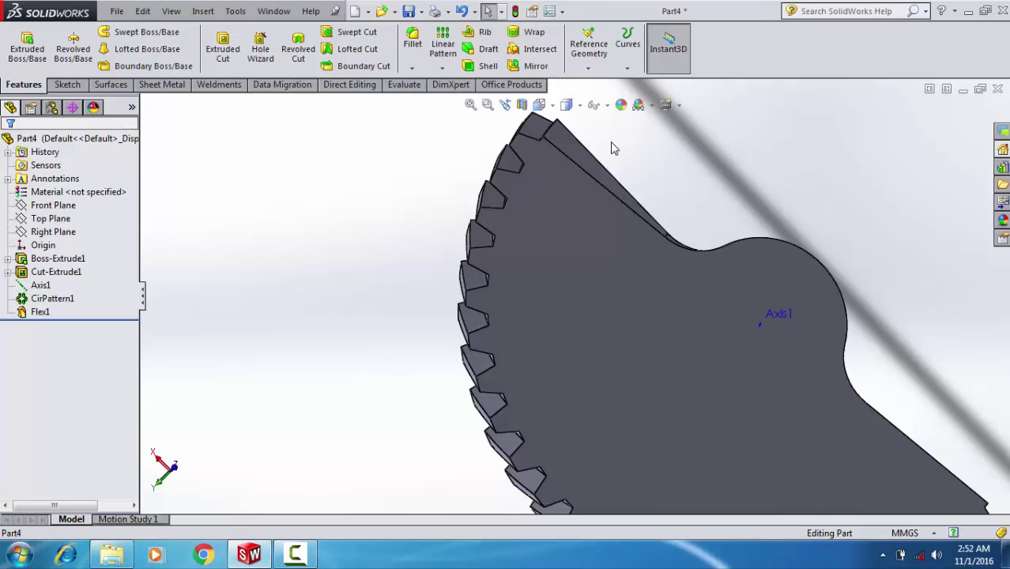
{"action": "scroll", "coordinate": [655, 186], "scroll_direction": "up", "scroll_amount": 3}
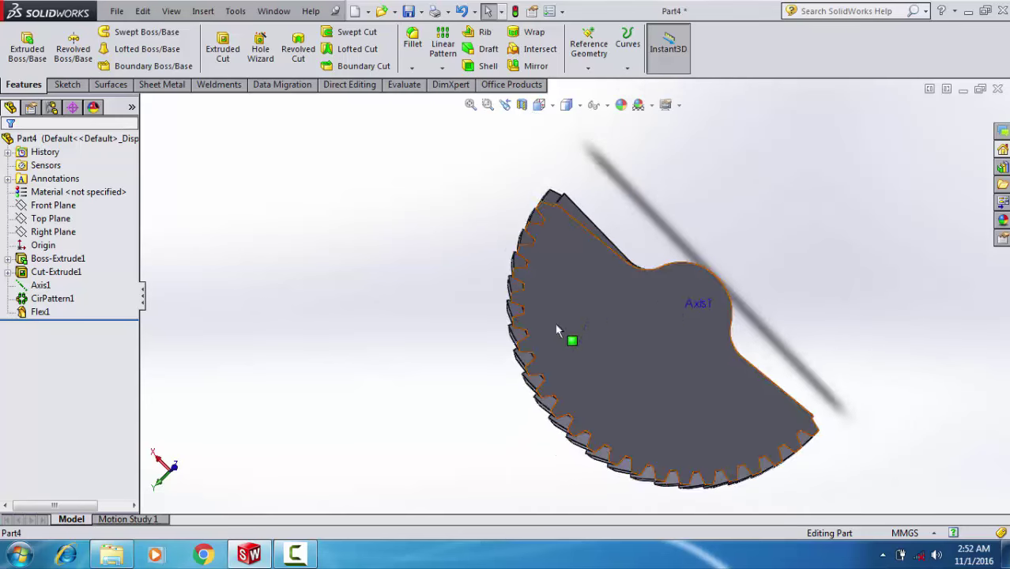
{"action": "mouse_move", "coordinate": [585, 293]}
{"action": "middle_mouse_down"}
{"action": "mouse_move", "coordinate": [582, 202]}
{"action": "mouse_move", "coordinate": [570, 198]}
{"action": "middle_mouse_up"}
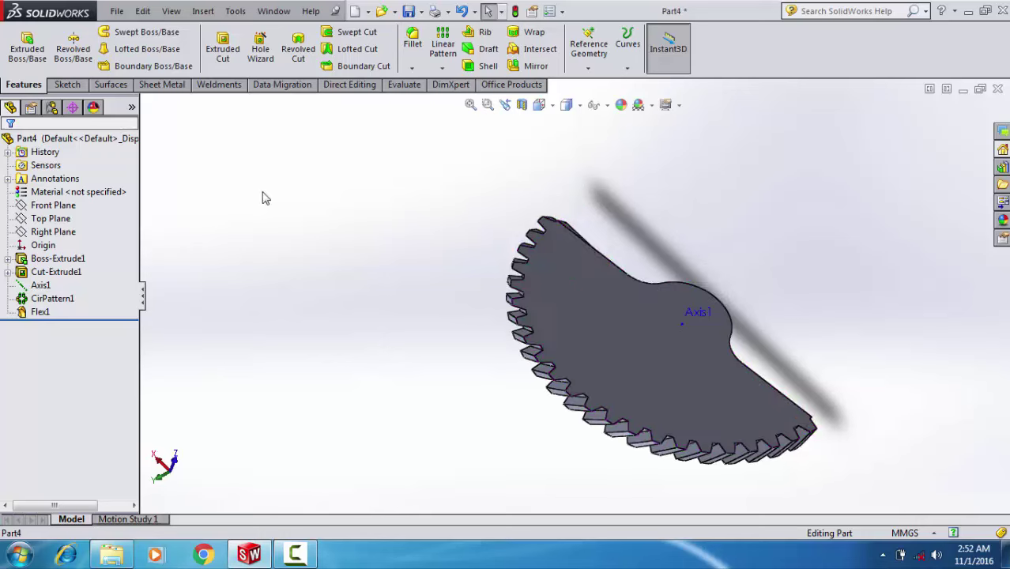
Step: Start a new sketch on the Front Plane after checking the Top Plane
{"action": "left_click", "coordinate": [66, 219]}
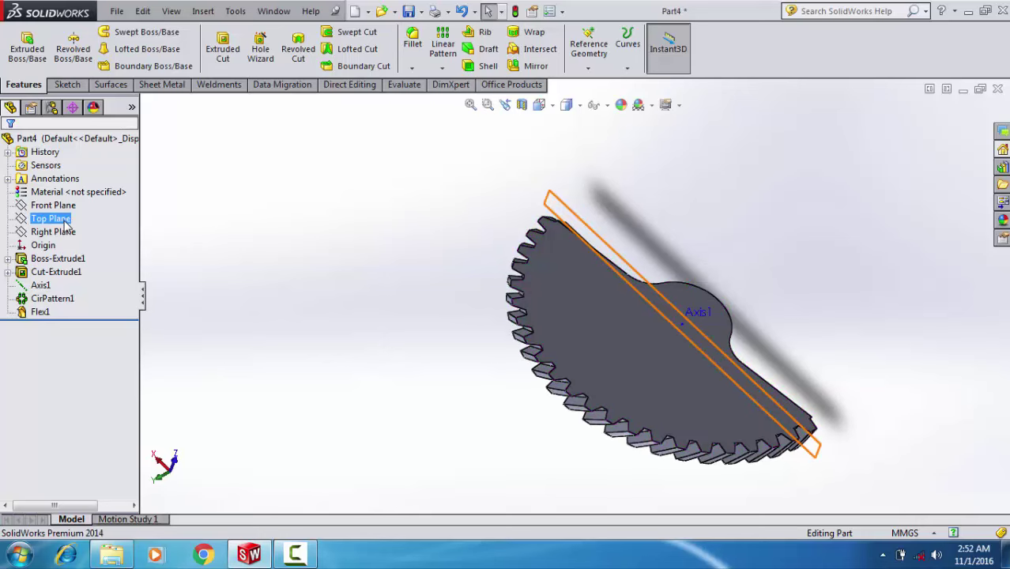
{"action": "left_click", "coordinate": [59, 207]}
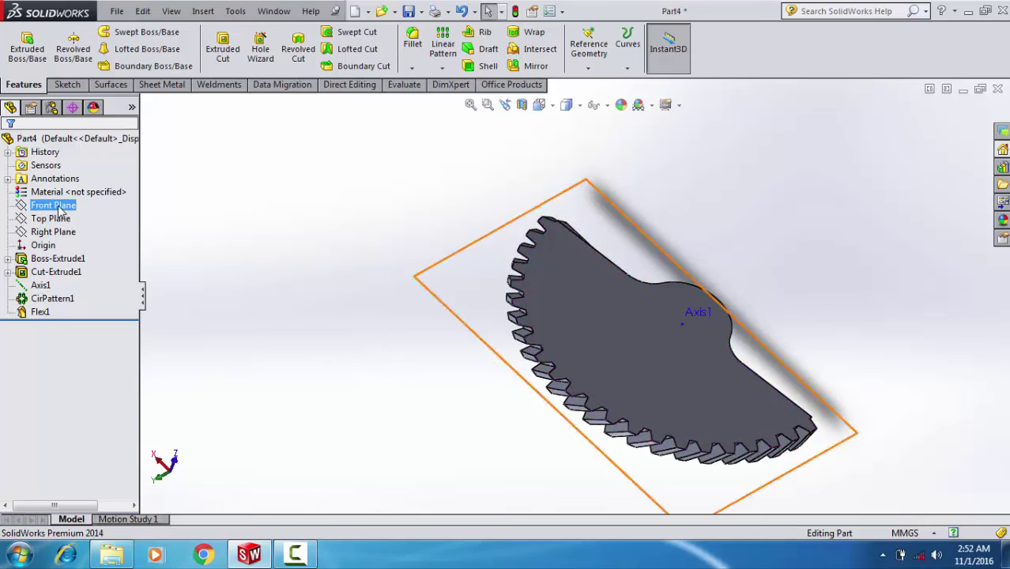
{"action": "left_click", "coordinate": [69, 182]}
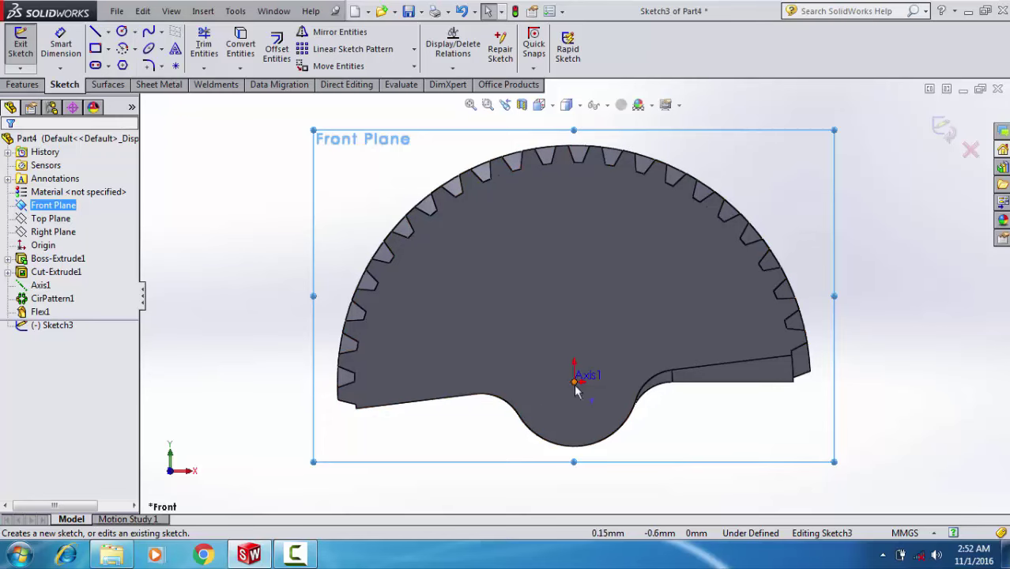
Step: Draw a horizontal line through the axis spanning the gear's full width
{"action": "right_click_drag", "start_coordinate": [253, 285], "coordinate": [198, 296]}
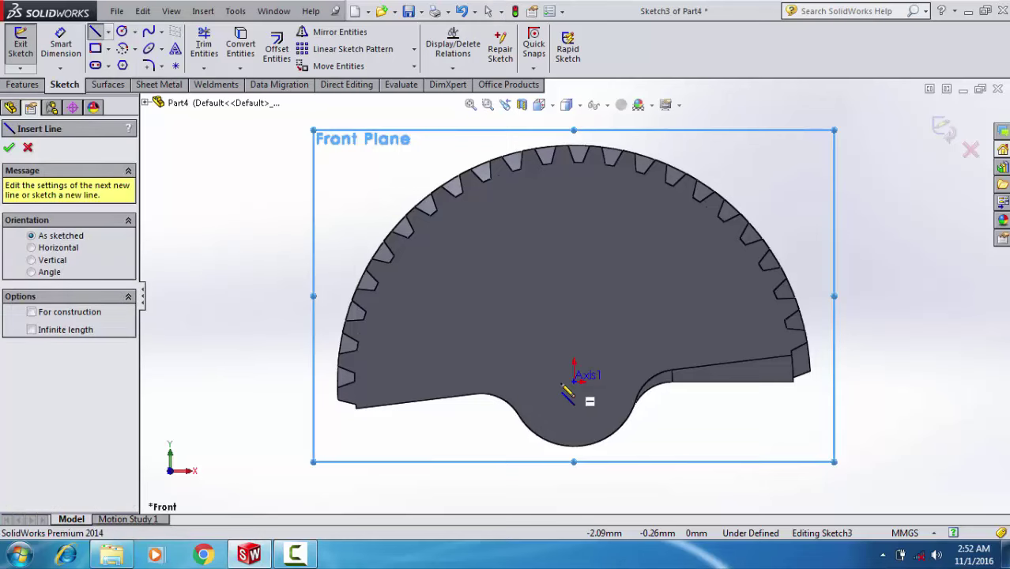
{"action": "left_click", "coordinate": [317, 381]}
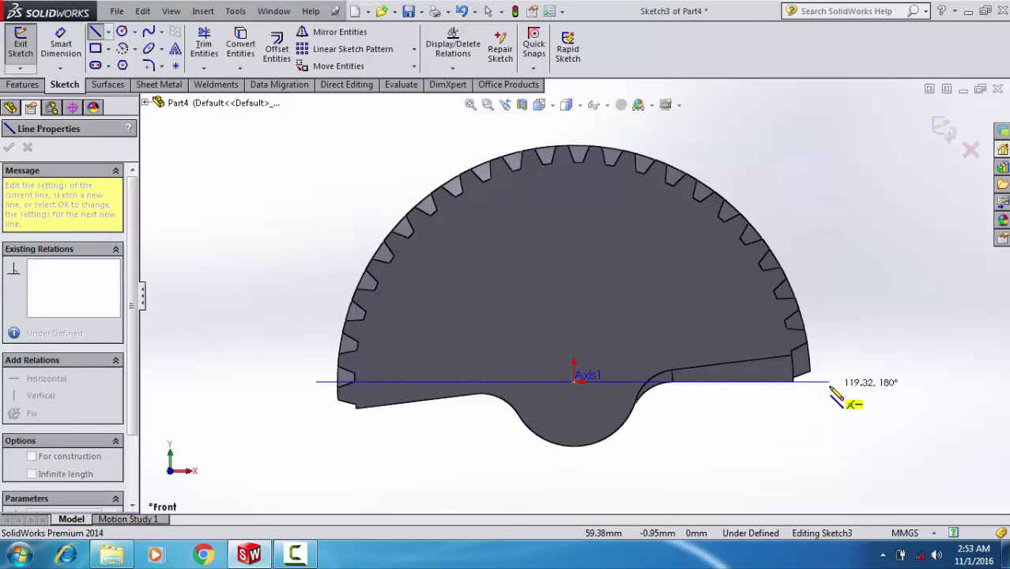
{"action": "left_click", "coordinate": [830, 383]}
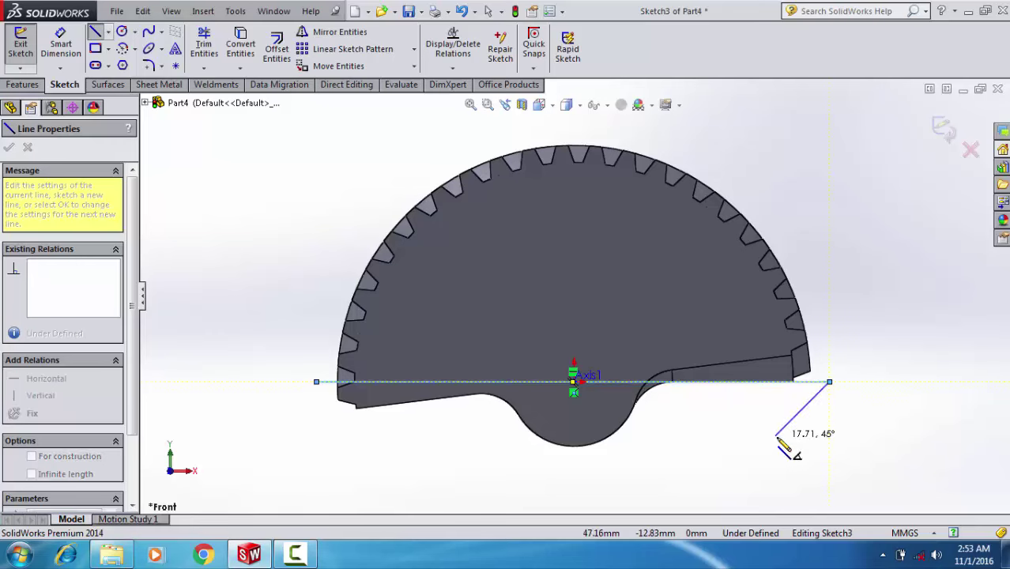
Step: Add an R15 circle centred on the axis and begin another circle at the line's right end
{"action": "key", "text": "c"}
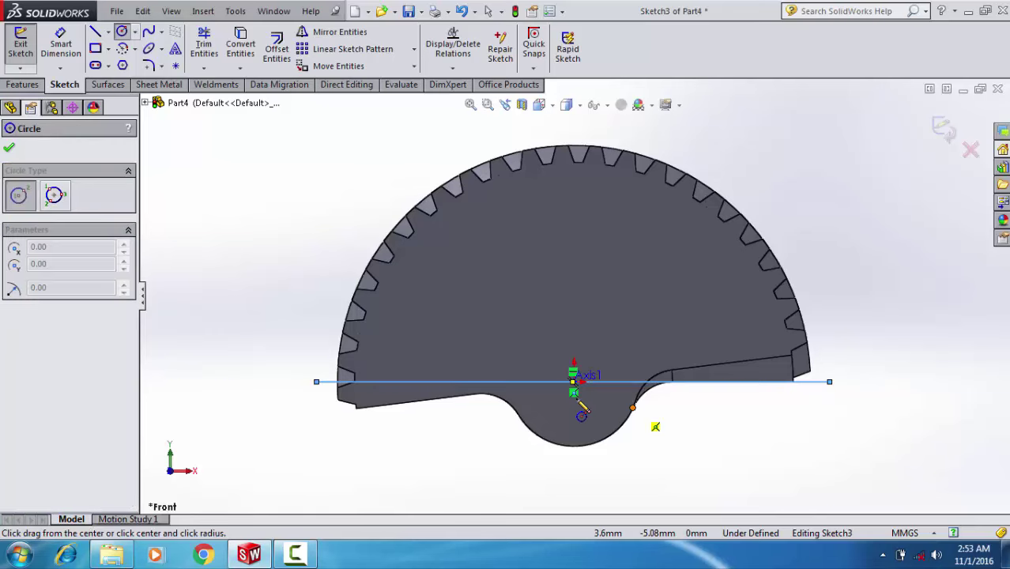
{"action": "left_click", "coordinate": [574, 383]}
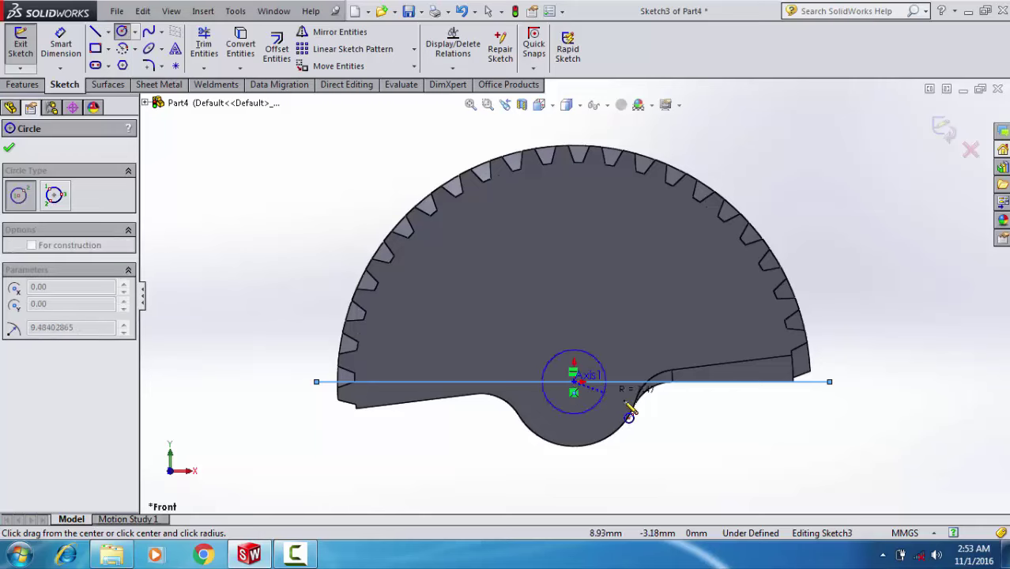
{"action": "left_click", "coordinate": [635, 407]}
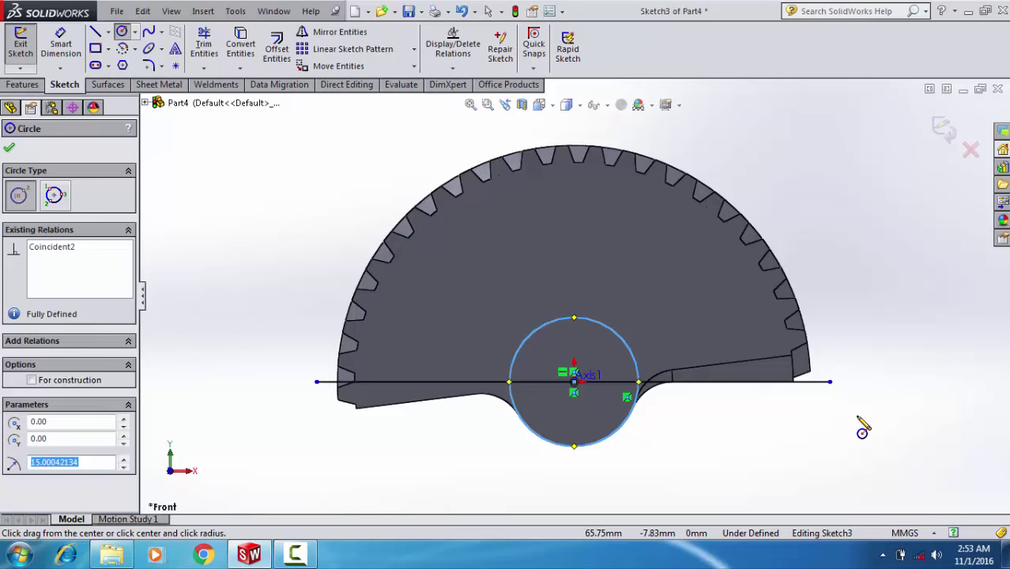
{"action": "right_click", "coordinate": [909, 414]}
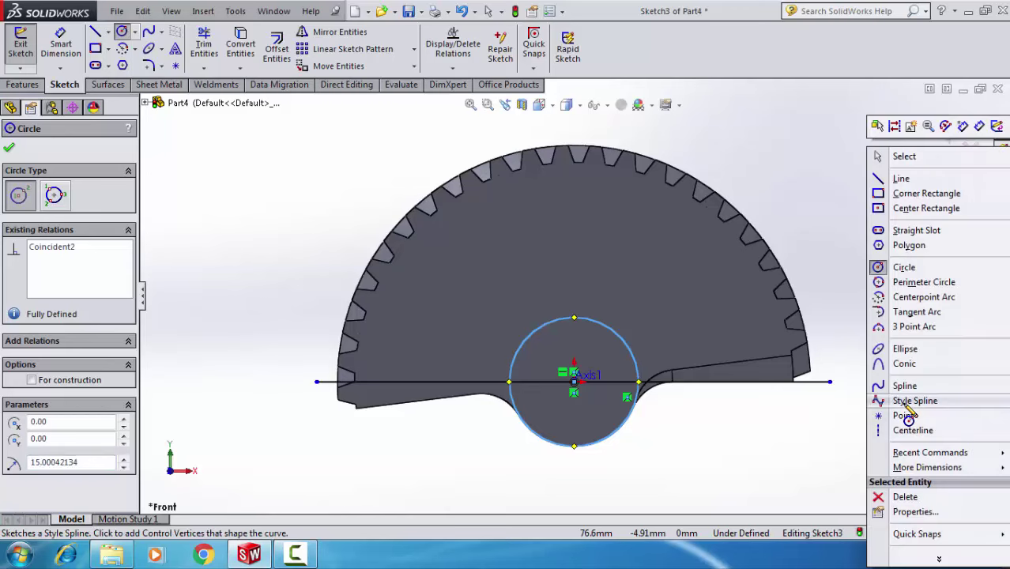
{"action": "left_click", "coordinate": [829, 383]}
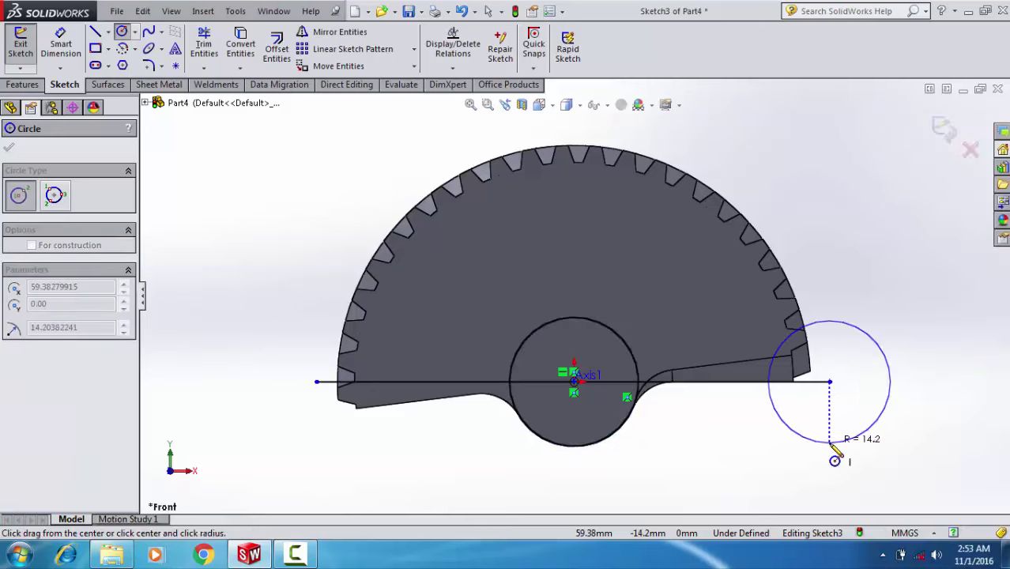
Step: Close a rectangle below the horizontal line and trim off the circle's upper arc
{"action": "right_click_drag", "start_coordinate": [829, 449], "coordinate": [812, 429]}
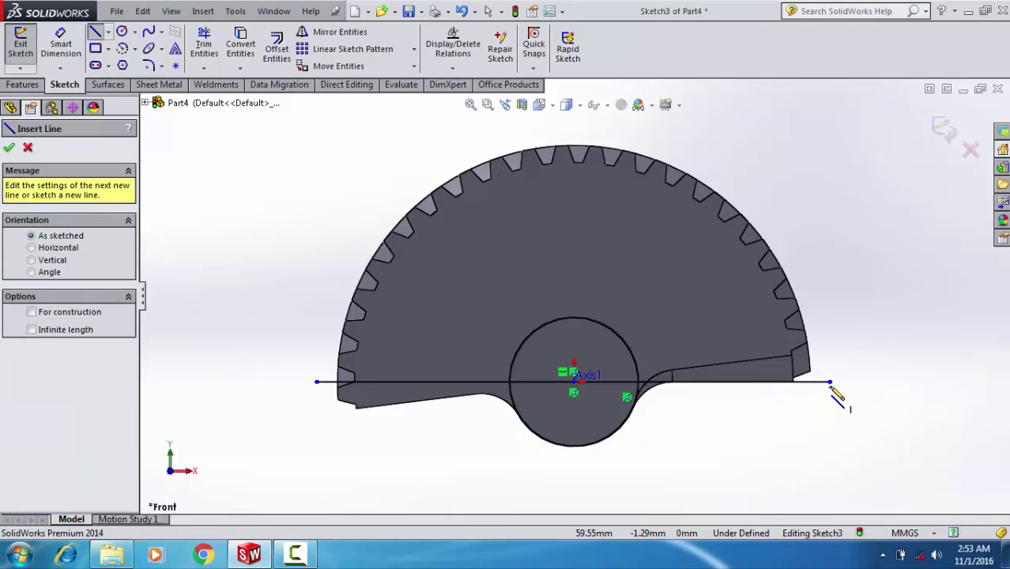
{"action": "left_click", "coordinate": [829, 383]}
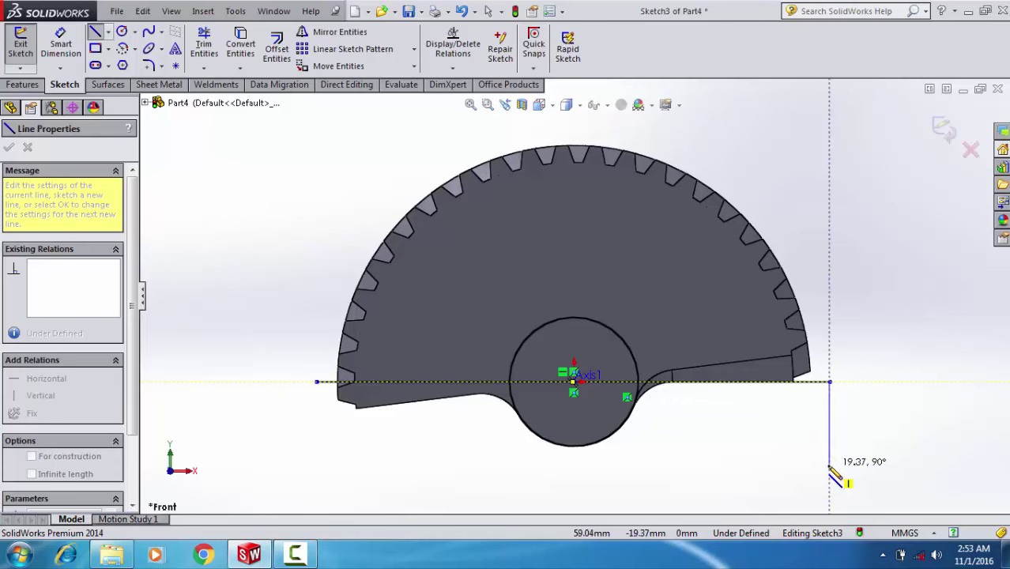
{"action": "left_click", "coordinate": [727, 477]}
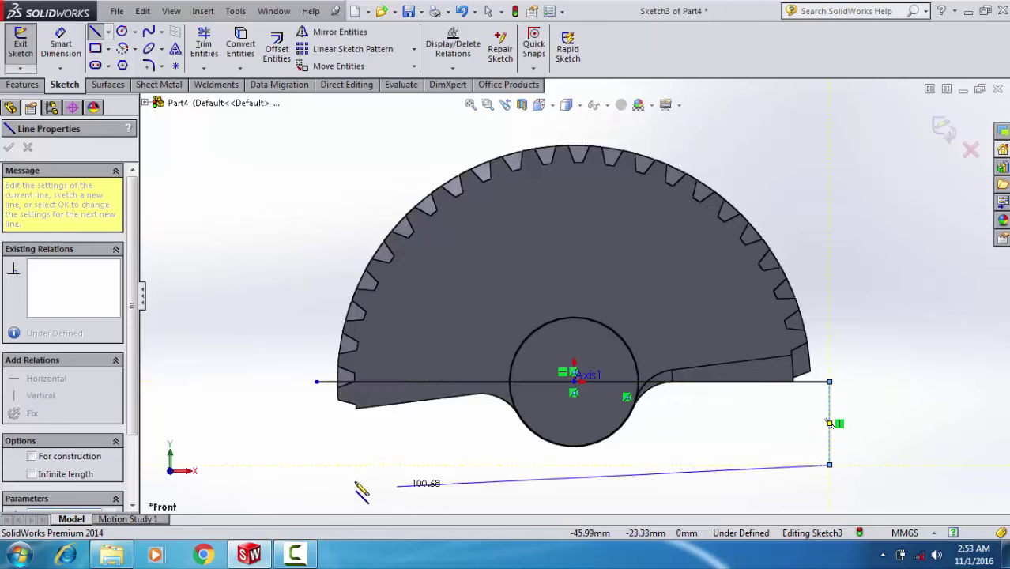
{"action": "left_click", "coordinate": [316, 463]}
{"action": "left_click", "coordinate": [316, 382]}
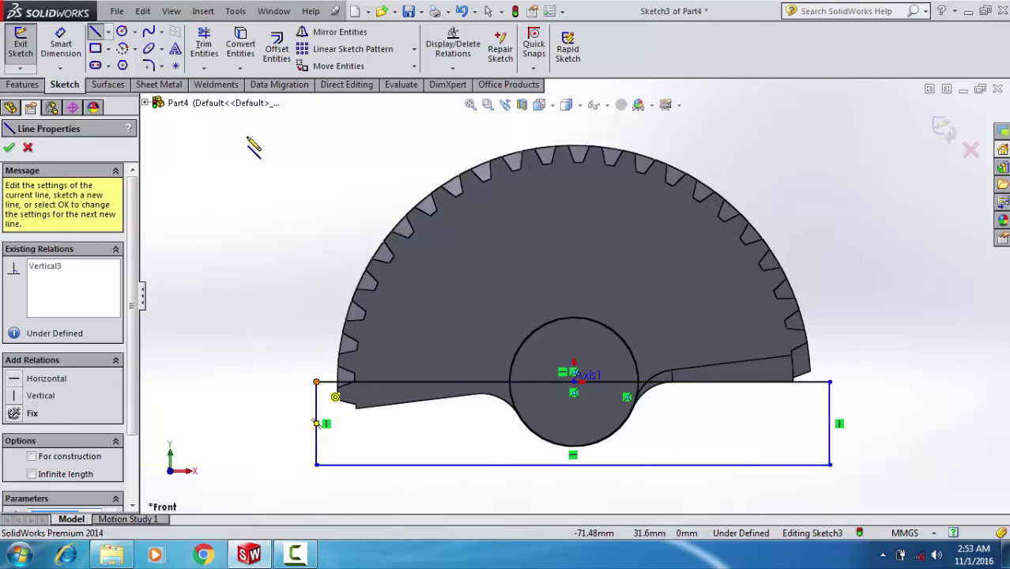
{"action": "left_click", "coordinate": [204, 43]}
{"action": "left_click_drag", "start_coordinate": [477, 249], "coordinate": [576, 398]}
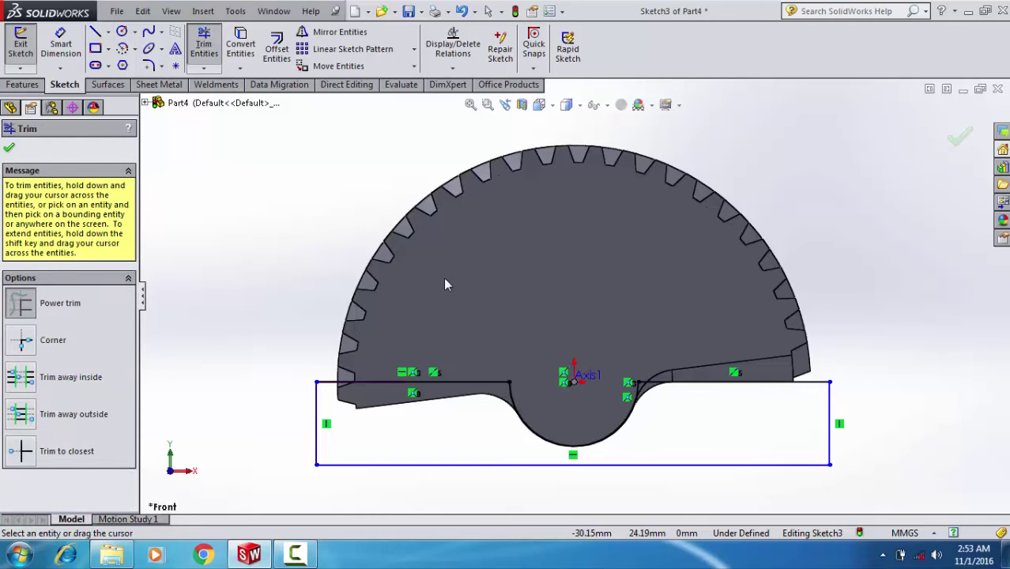
Step: Round both notch corners where the lines meet the arc with R10 sketch fillets
{"action": "left_click", "coordinate": [149, 66]}
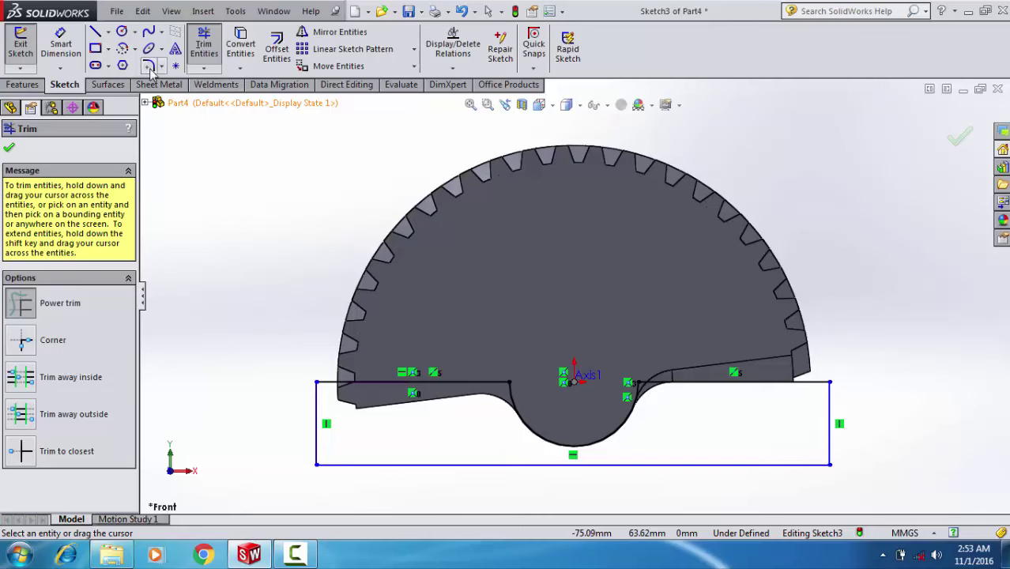
{"action": "left_click", "coordinate": [510, 385]}
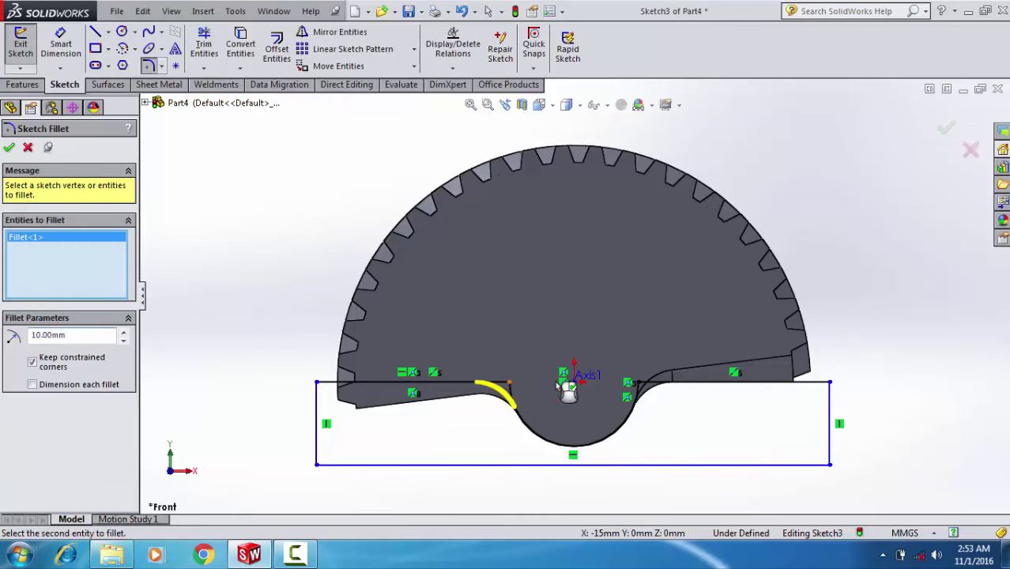
{"action": "left_click", "coordinate": [642, 385]}
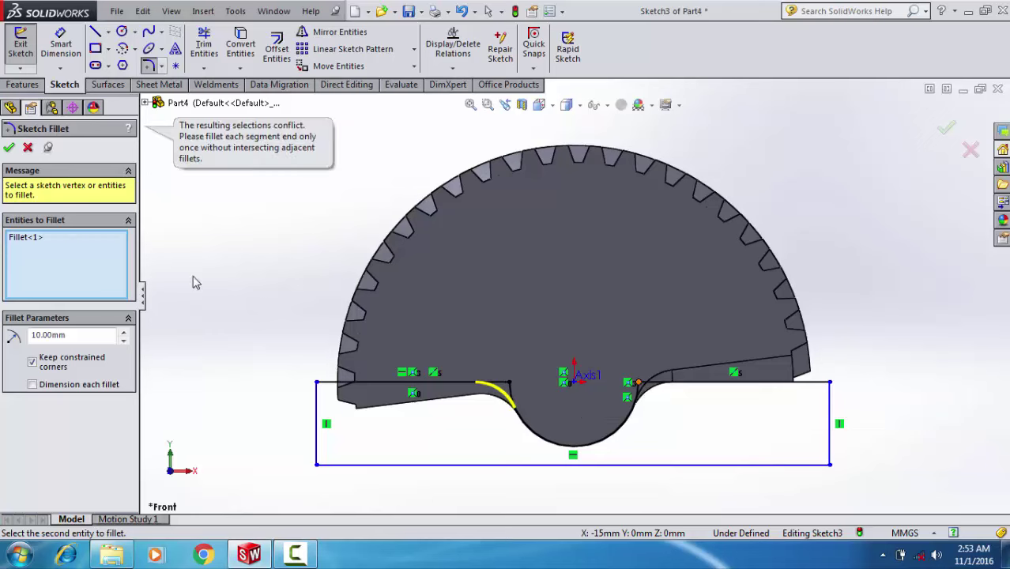
{"action": "left_click", "coordinate": [9, 149]}
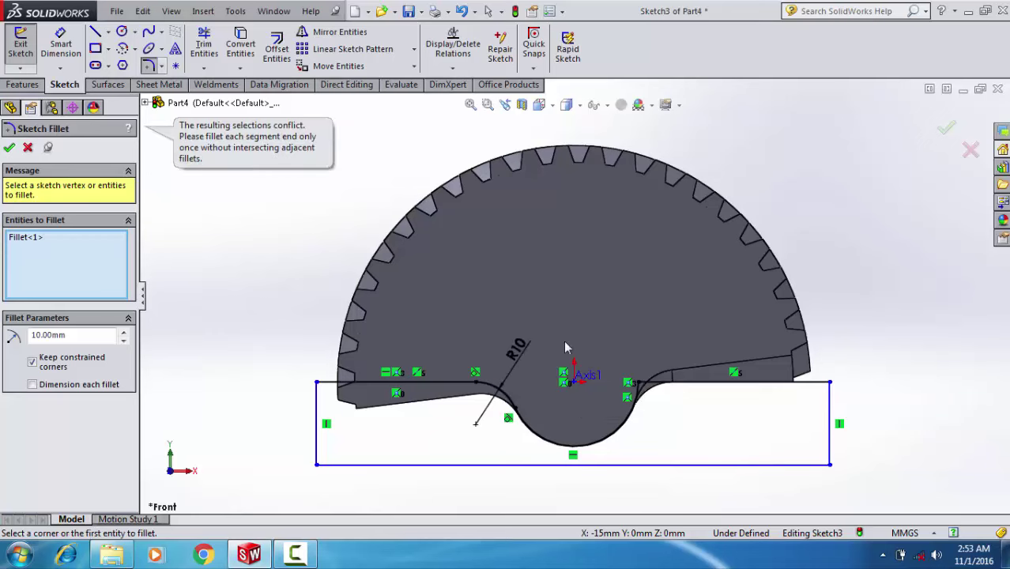
{"action": "left_click", "coordinate": [641, 388]}
{"action": "left_click", "coordinate": [647, 395]}
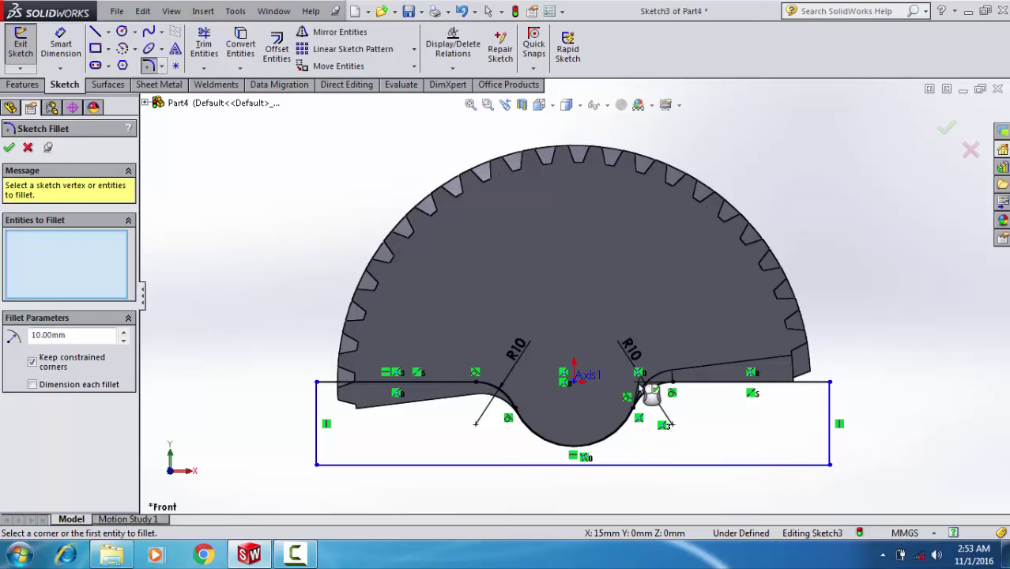
{"action": "key", "text": "Escape"}
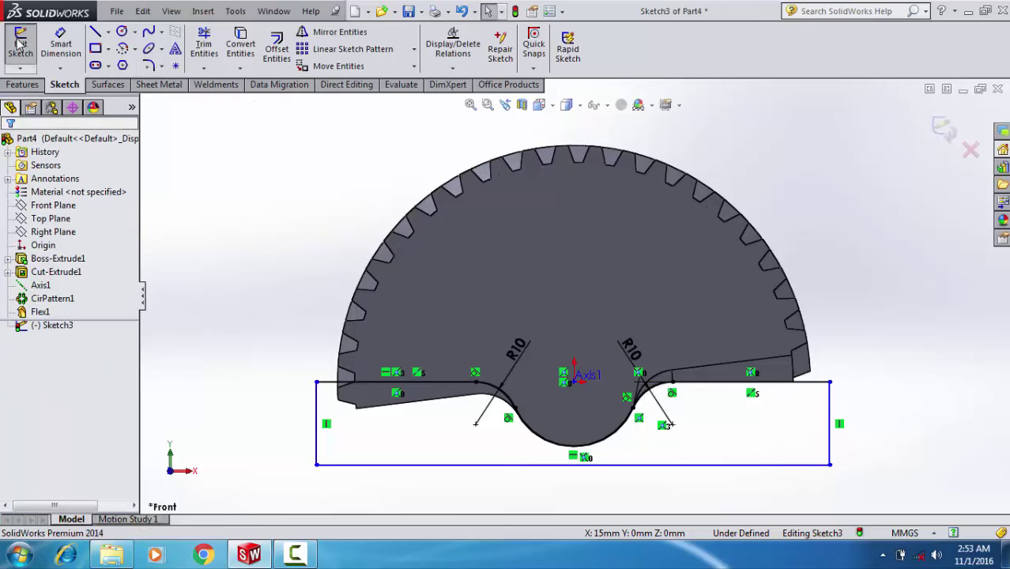
Step: Exit Sketch3 and attempt a 5.00 mm extruded cut, toggling Flip side and Reverse Direction
{"action": "left_click", "coordinate": [20, 43]}
{"action": "left_click", "coordinate": [223, 47]}
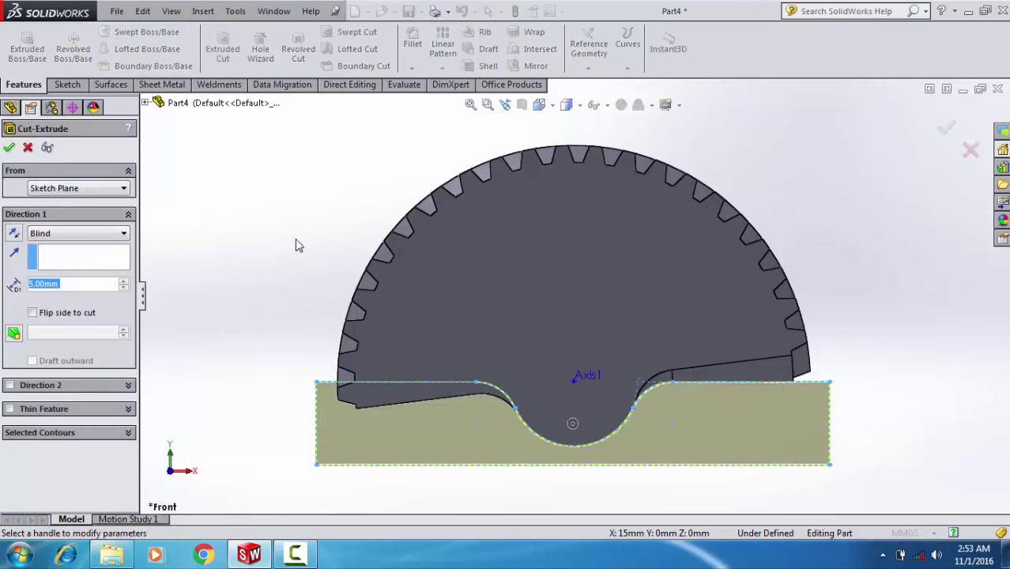
{"action": "left_click", "coordinate": [291, 230]}
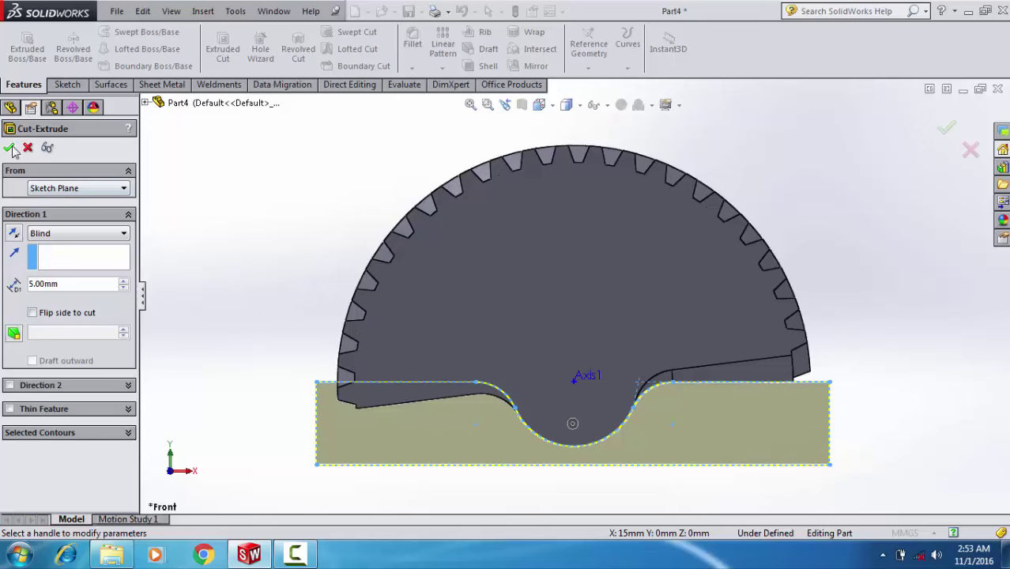
{"action": "left_click", "coordinate": [9, 147]}
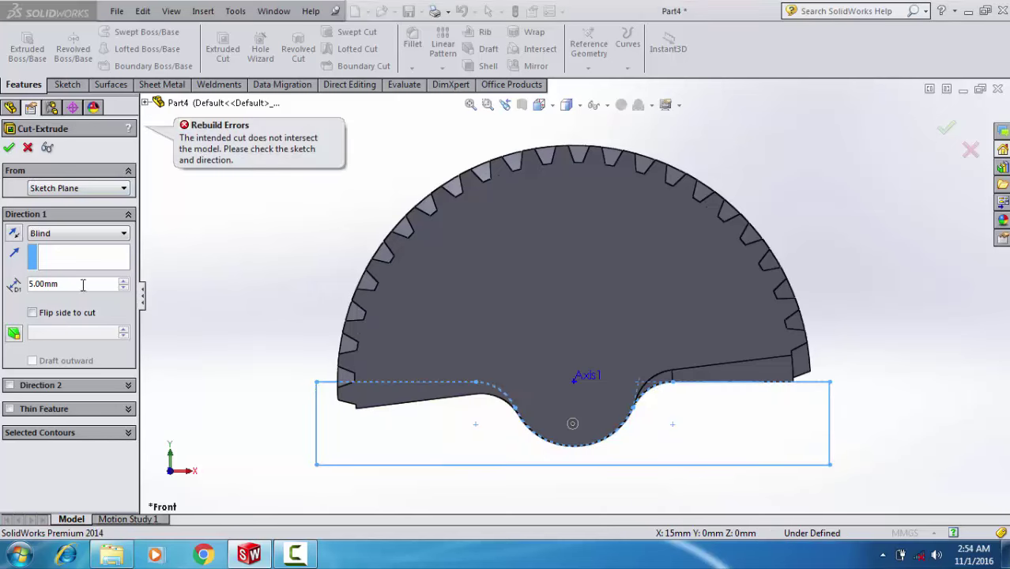
{"action": "left_click", "coordinate": [32, 313]}
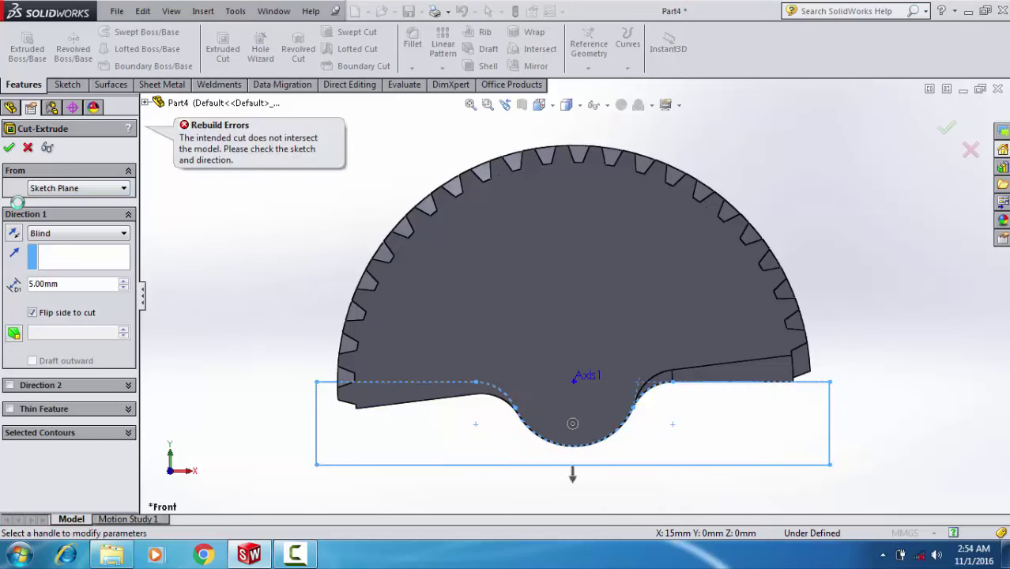
{"action": "left_click", "coordinate": [32, 313]}
{"action": "middle_click_drag", "start_coordinate": [331, 251], "coordinate": [435, 255]}
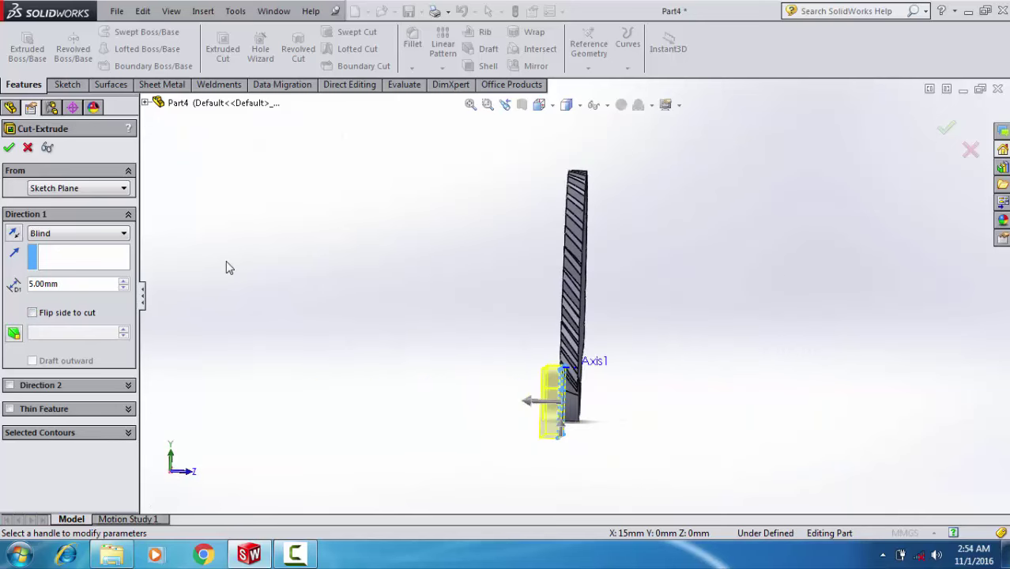
{"action": "left_click", "coordinate": [13, 234]}
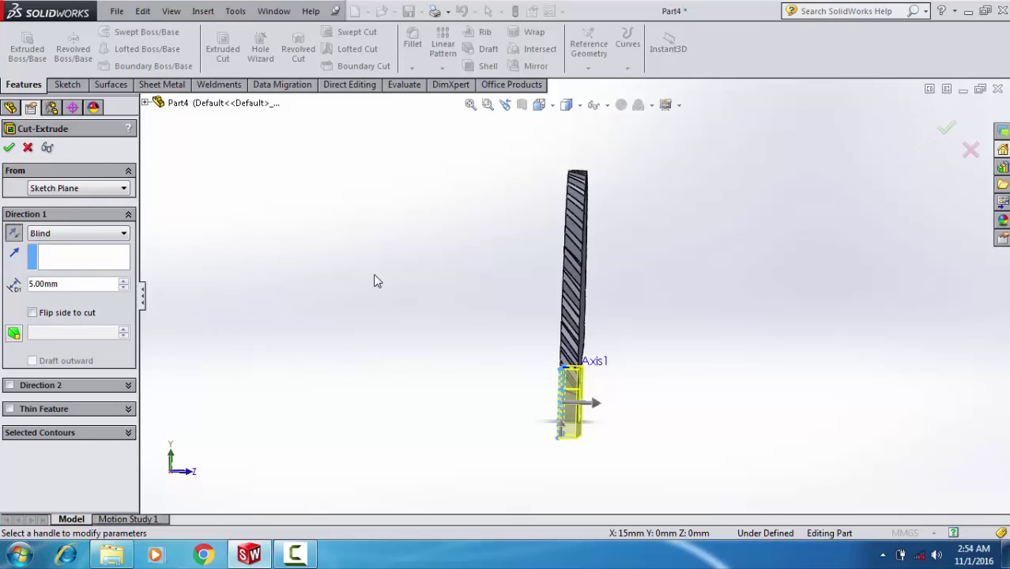
{"action": "left_click", "coordinate": [9, 147]}
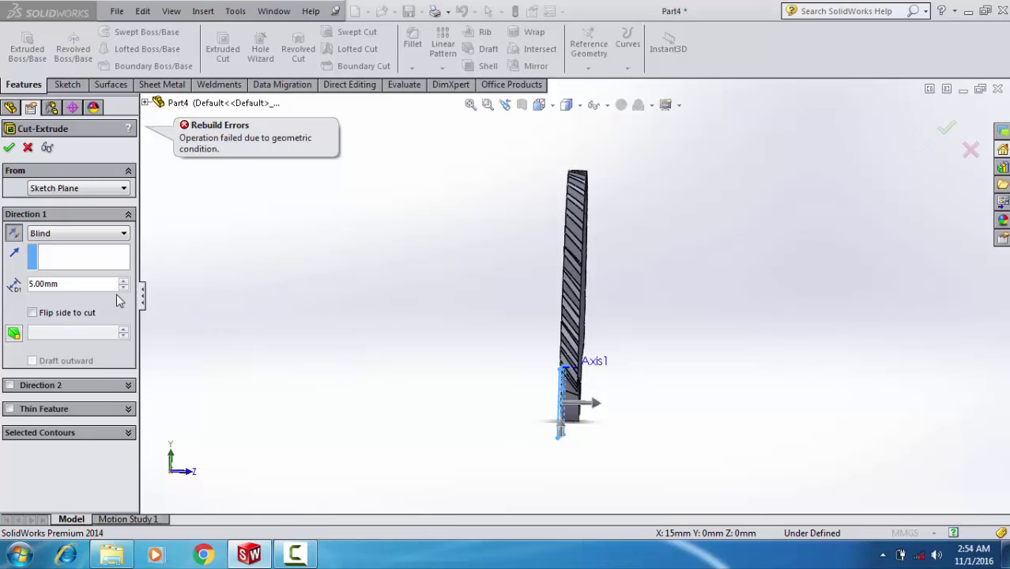
Step: Retry the failing cut, cancel it, and select the gear plate's flat face
{"action": "left_click", "coordinate": [96, 417]}
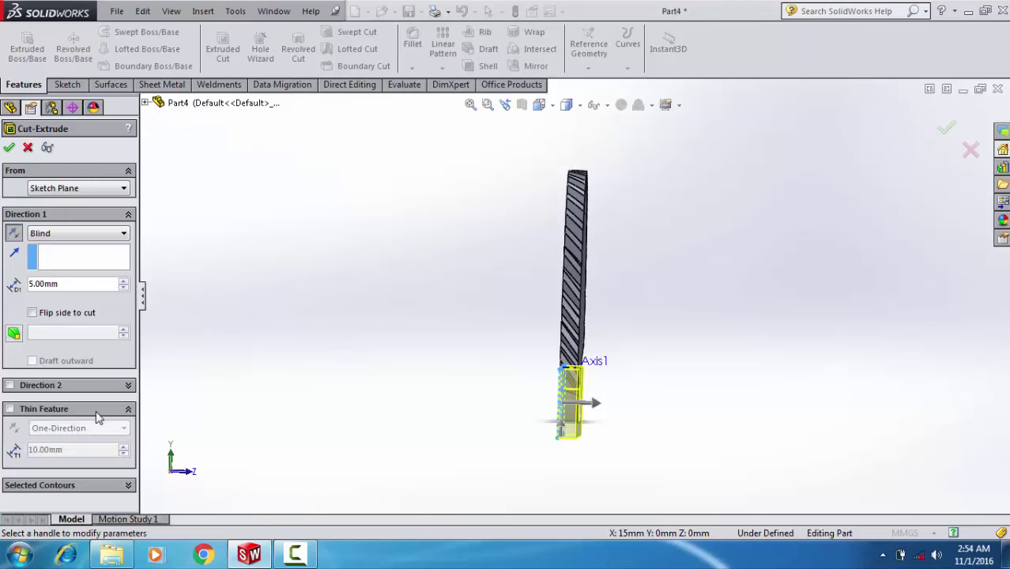
{"action": "left_click", "coordinate": [97, 418]}
{"action": "mouse_move", "coordinate": [405, 381]}
{"action": "middle_mouse_down"}
{"action": "mouse_move", "coordinate": [514, 347]}
{"action": "mouse_move", "coordinate": [521, 149]}
{"action": "mouse_move", "coordinate": [599, 109]}
{"action": "middle_mouse_up"}
{"action": "scroll", "coordinate": [514, 347], "scroll_direction": "down", "scroll_amount": 3}
{"action": "scroll", "coordinate": [537, 387], "scroll_direction": "down", "scroll_amount": 1}
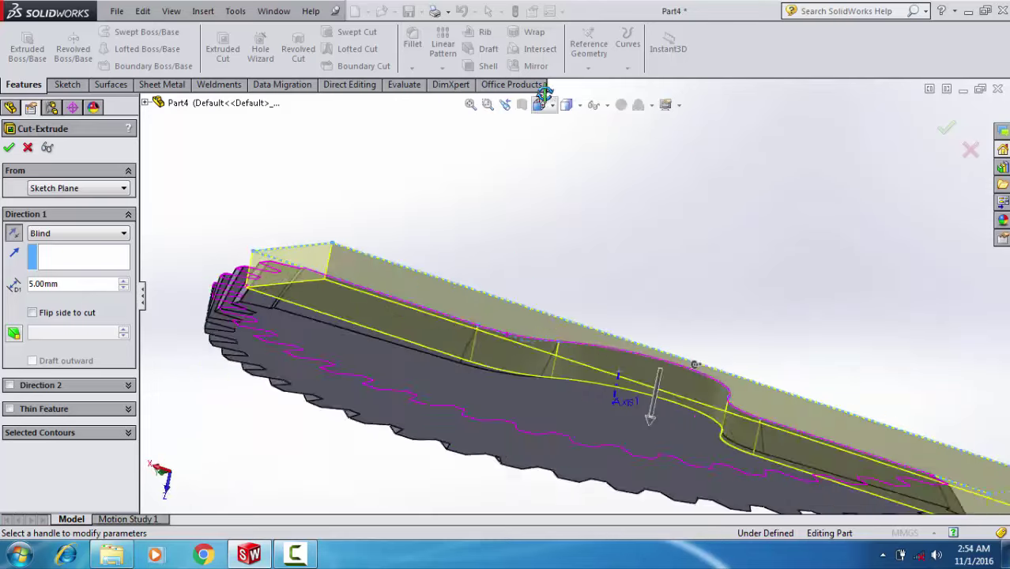
{"action": "left_click", "coordinate": [8, 147]}
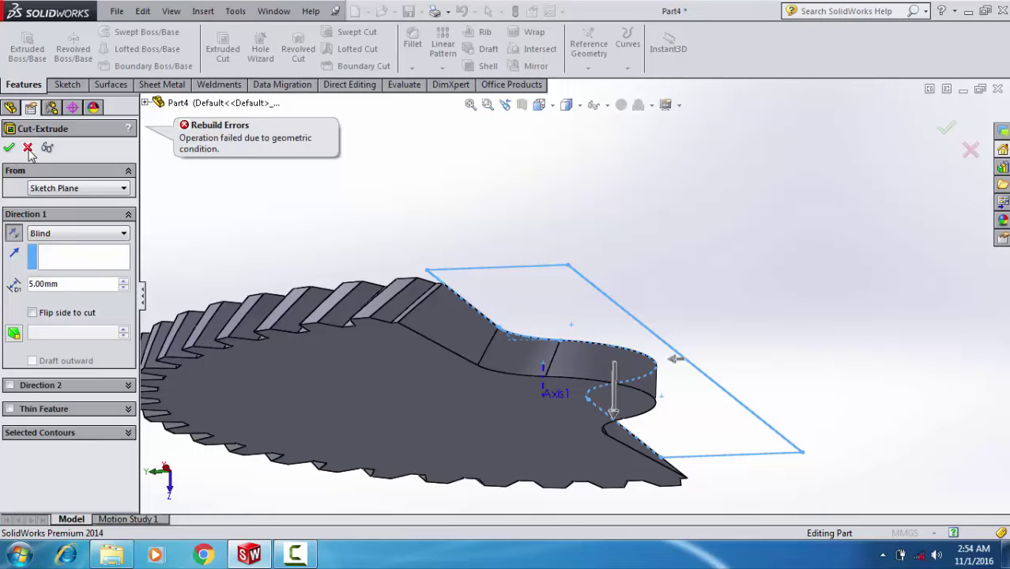
{"action": "left_click", "coordinate": [27, 147]}
{"action": "middle_click_drag", "start_coordinate": [508, 287], "coordinate": [478, 393]}
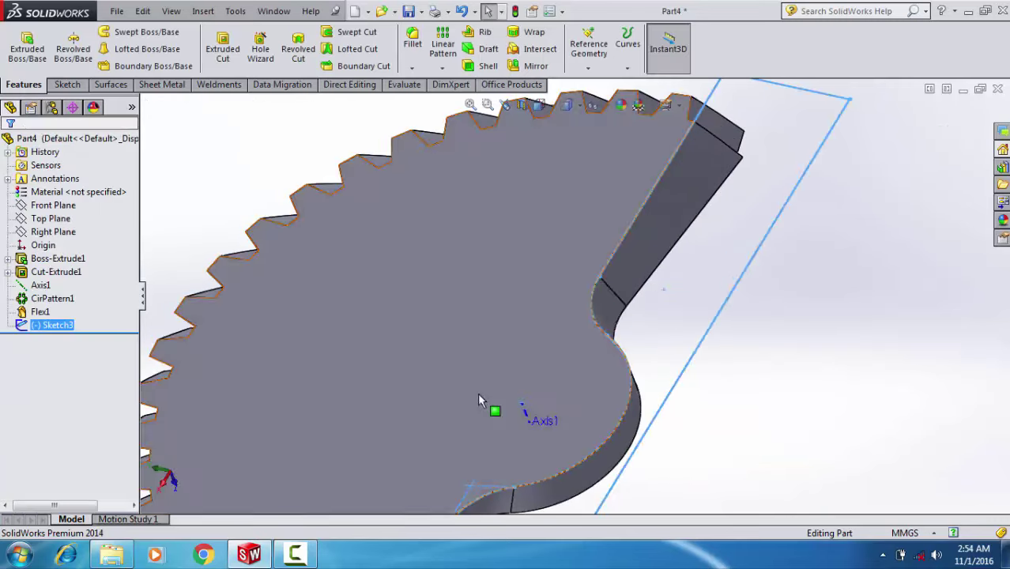
{"action": "left_click", "coordinate": [502, 357]}
Step: Start a sketch on the gear face and draw a circle centred on the axis origin
{"action": "left_click", "coordinate": [560, 312]}
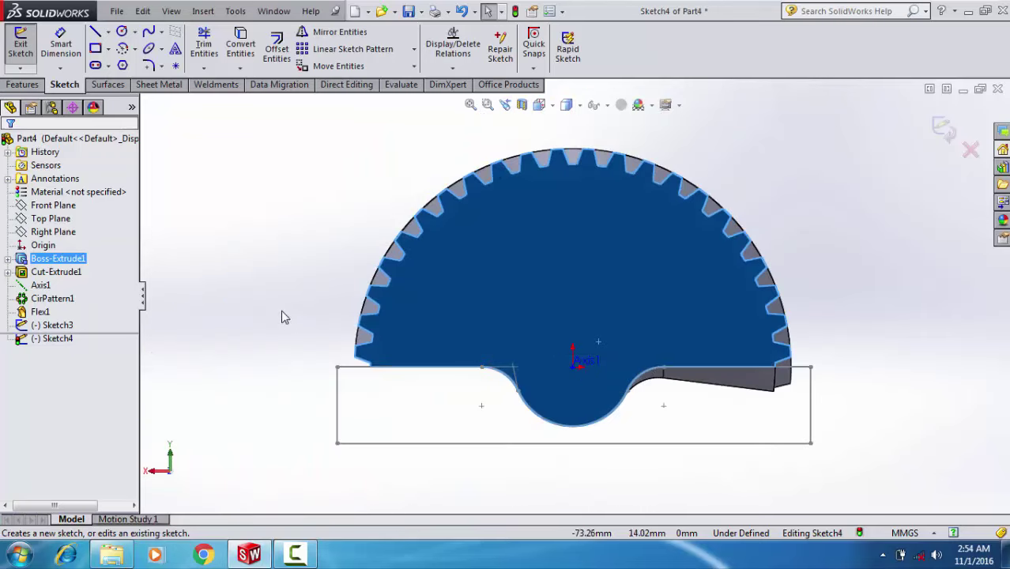
{"action": "key", "text": "c"}
{"action": "left_click", "coordinate": [572, 367]}
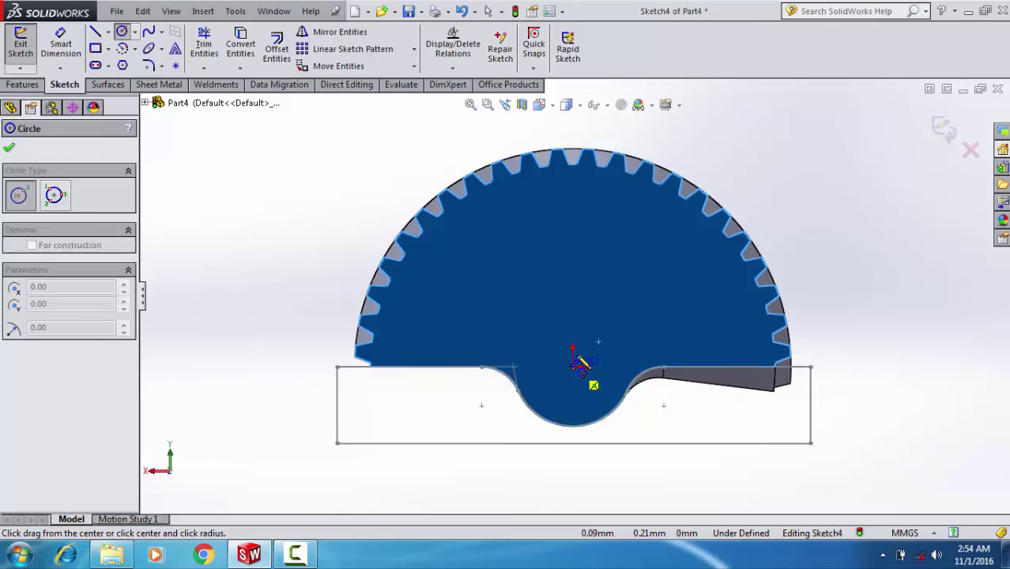
{"action": "left_click", "coordinate": [614, 397]}
{"action": "key", "text": "Escape"}
Step: Dimension the circle to Ø17 and exit the sketch for a boss extrusion
{"action": "left_click", "coordinate": [61, 43]}
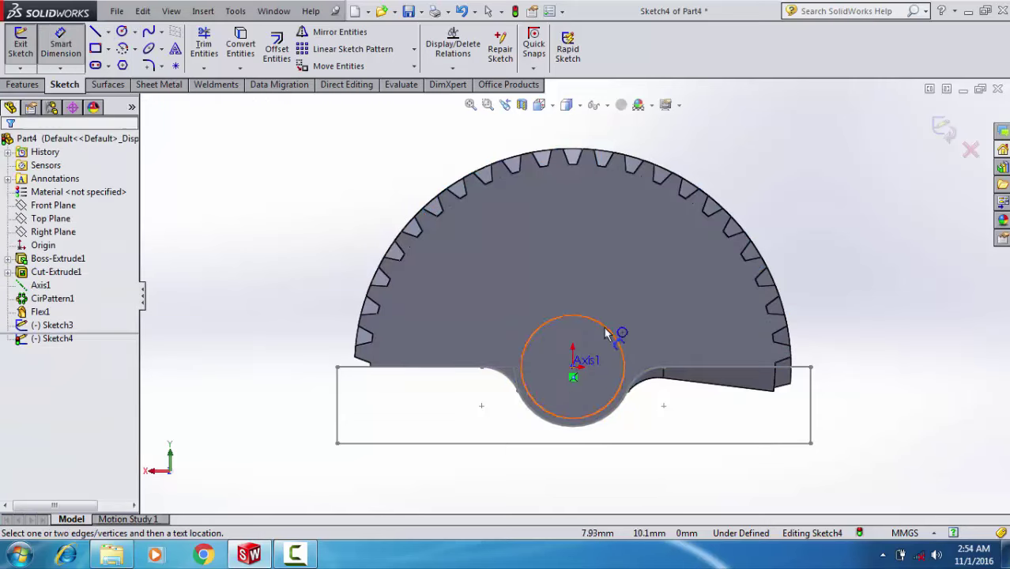
{"action": "left_click", "coordinate": [581, 318]}
{"action": "left_click", "coordinate": [586, 305]}
{"action": "type", "text": "1"}
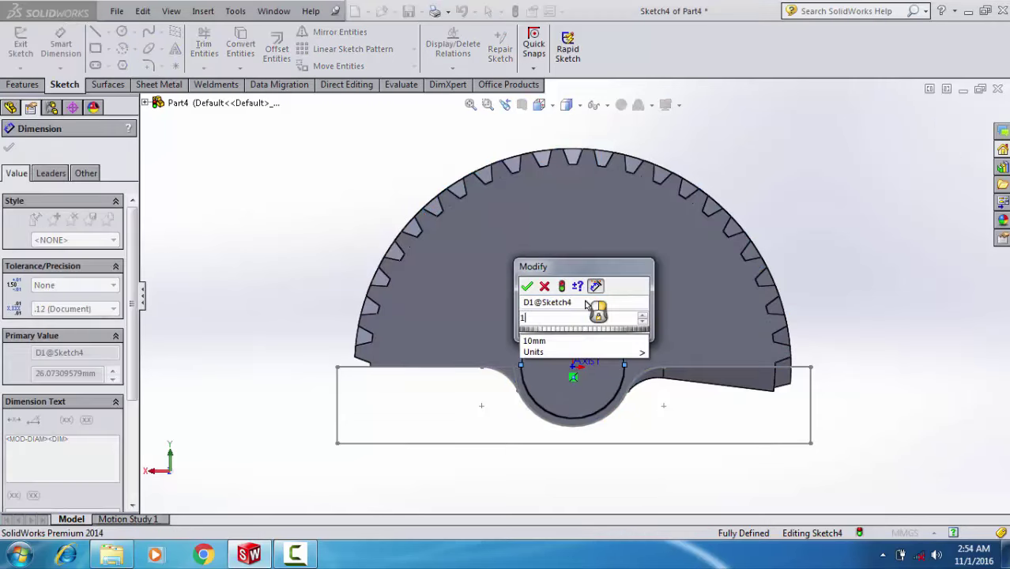
{"action": "type", "text": "7"}
{"action": "key", "text": "Return"}
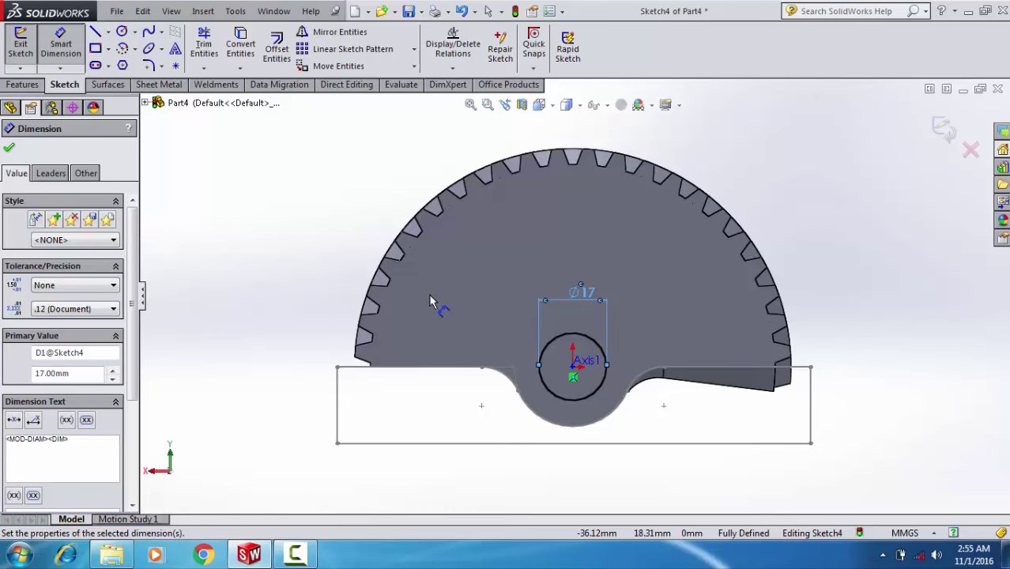
{"action": "left_click", "coordinate": [21, 46]}
{"action": "left_click", "coordinate": [26, 48]}
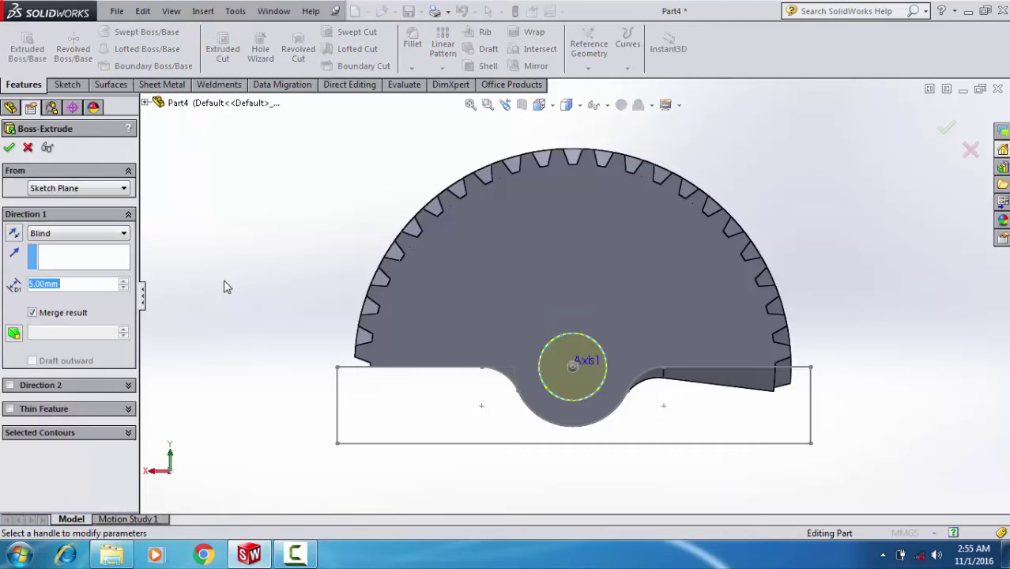
Step: Extrude the Ø17 circle 45 mm into the shaft
{"action": "type", "text": "45"}
{"action": "key", "text": "Return"}
{"action": "middle_click_drag", "start_coordinate": [224, 286], "coordinate": [332, 278]}
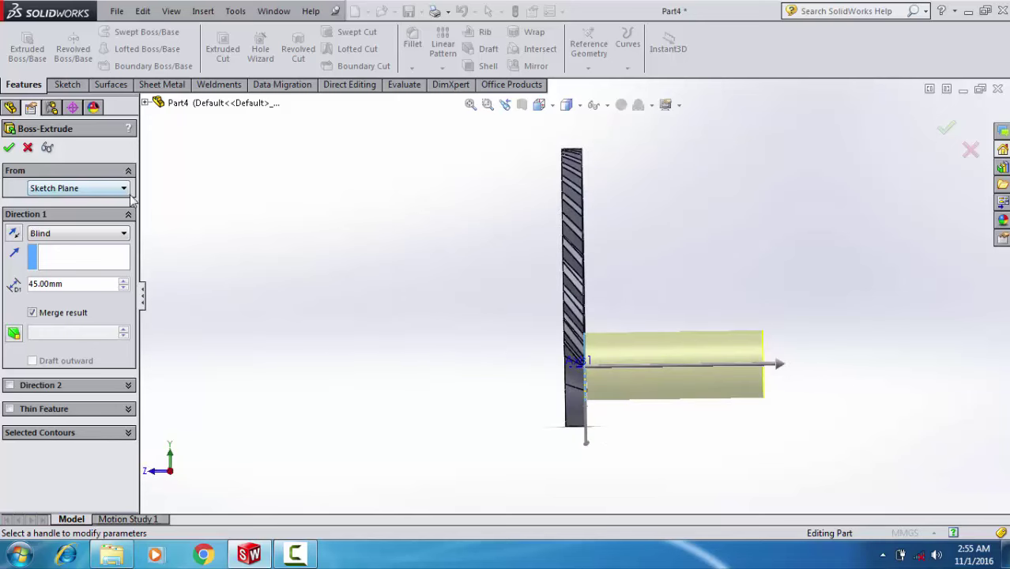
{"action": "left_click", "coordinate": [9, 148]}
Step: Start a new sketch on the shaft's end face
{"action": "mouse_move", "coordinate": [591, 362]}
{"action": "middle_mouse_down"}
{"action": "mouse_move", "coordinate": [519, 360]}
{"action": "mouse_move", "coordinate": [684, 380]}
{"action": "middle_mouse_up"}
{"action": "left_click", "coordinate": [663, 336]}
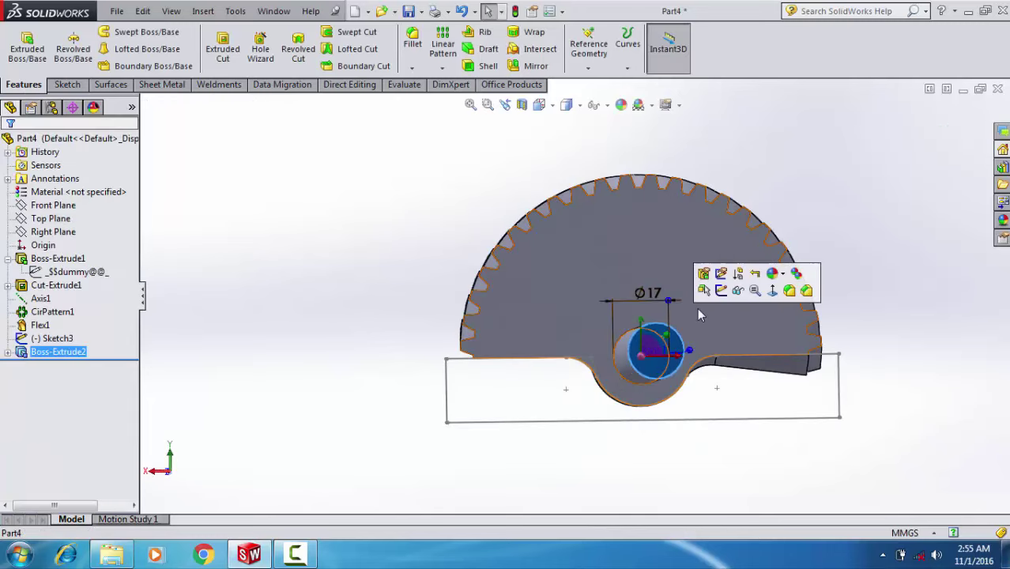
{"action": "left_click", "coordinate": [721, 290]}
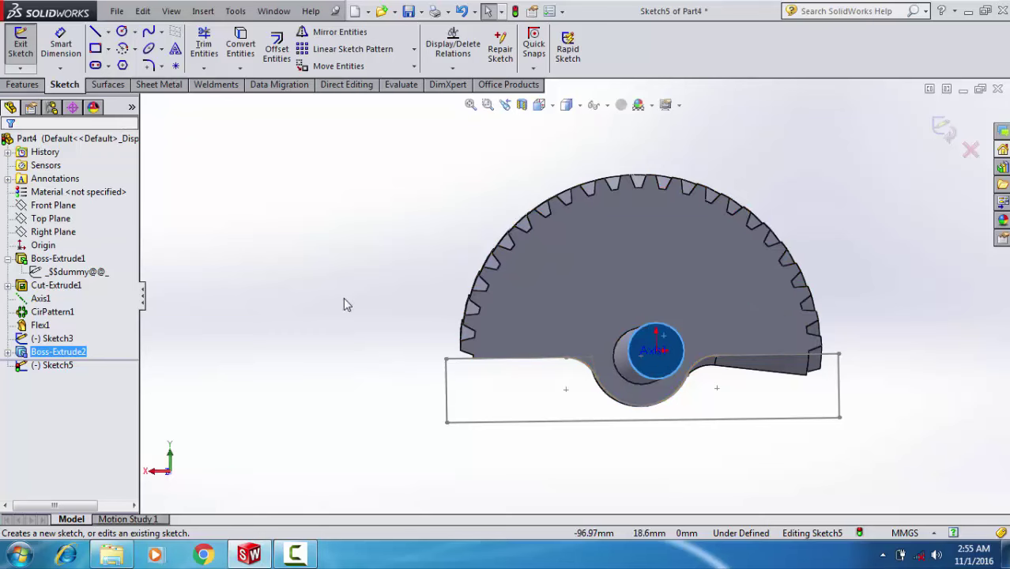
Step: Draw a Ø19 circle centred on the shaft end and exit the sketch
{"action": "left_click", "coordinate": [122, 31]}
{"action": "left_click", "coordinate": [656, 350]}
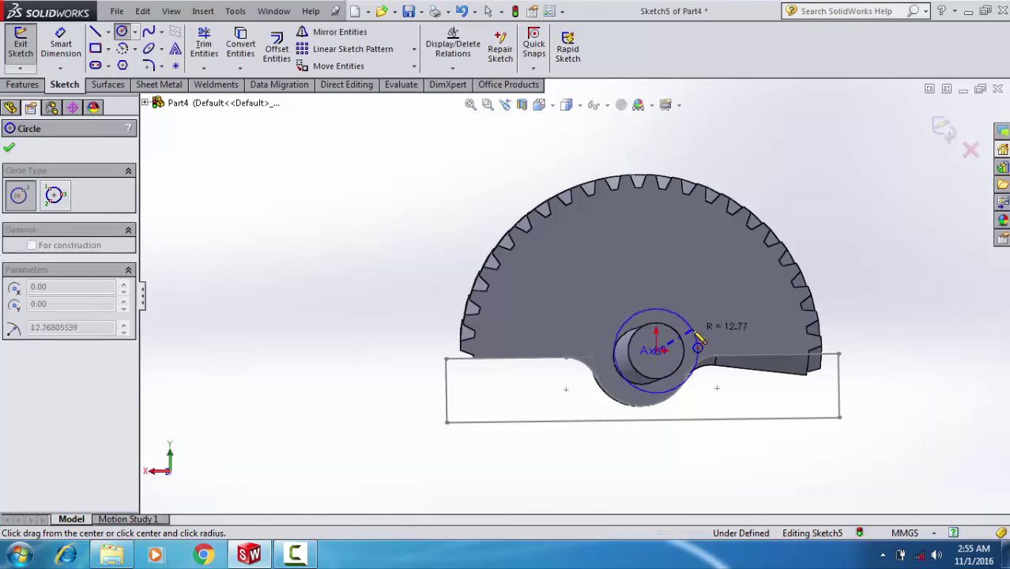
{"action": "left_click", "coordinate": [696, 334]}
{"action": "right_click_drag", "start_coordinate": [755, 400], "coordinate": [712, 341]}
{"action": "left_click", "coordinate": [702, 338]}
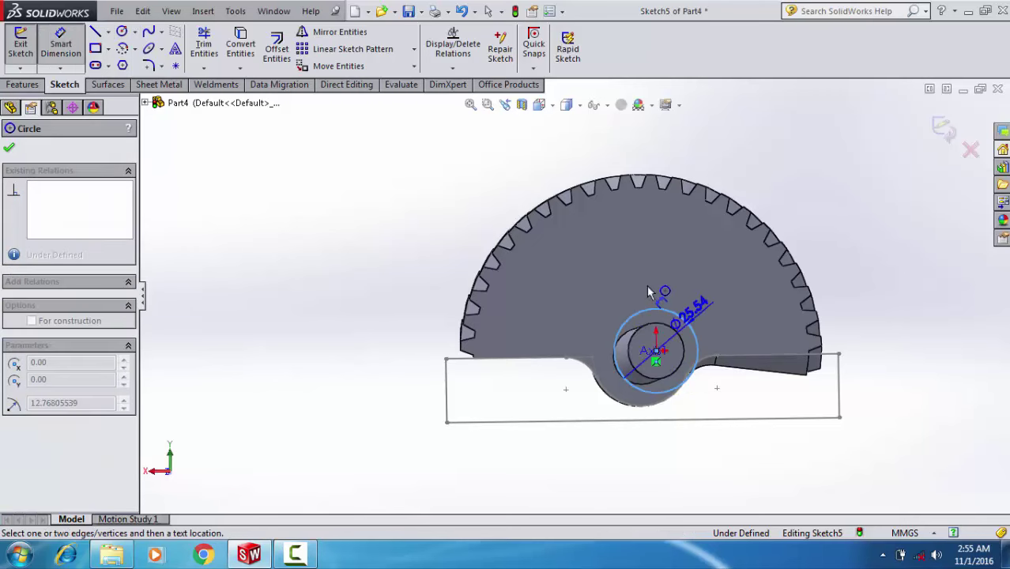
{"action": "left_click", "coordinate": [648, 288]}
{"action": "type", "text": "19"}
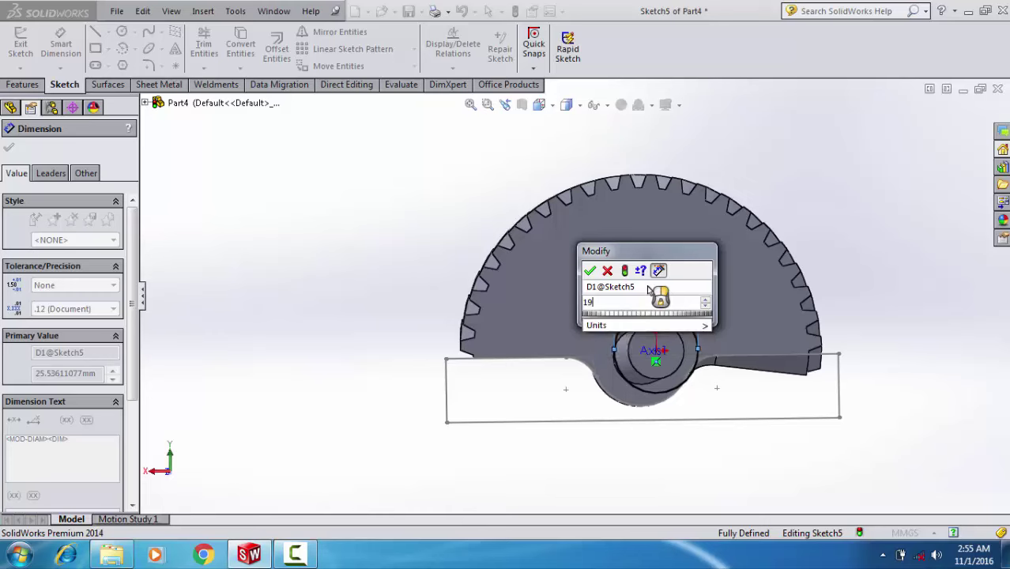
{"action": "key", "text": "Return"}
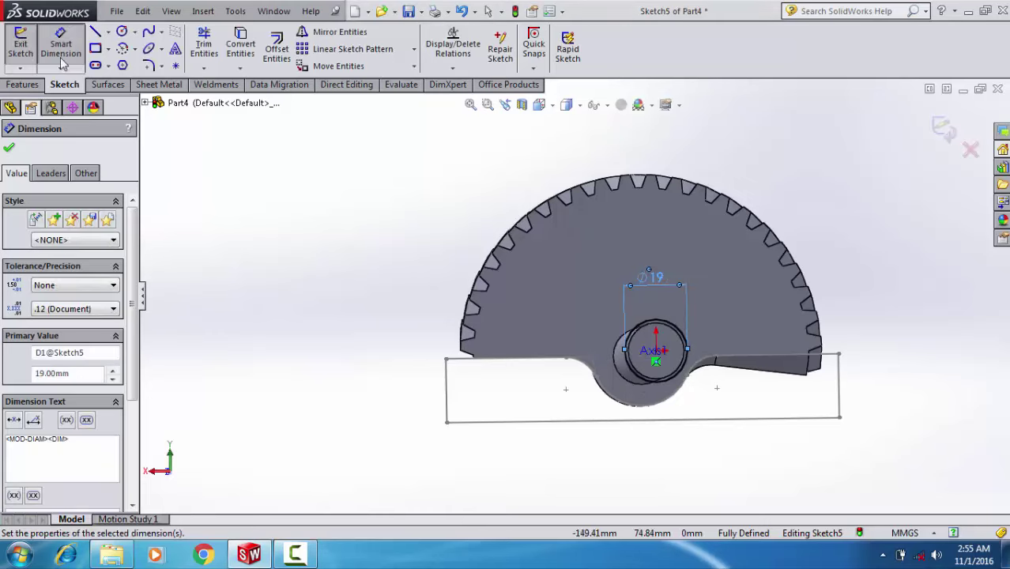
{"action": "left_click", "coordinate": [20, 44]}
Step: Extrude the Ø19 circle 20 mm as a boss
{"action": "left_click", "coordinate": [27, 49]}
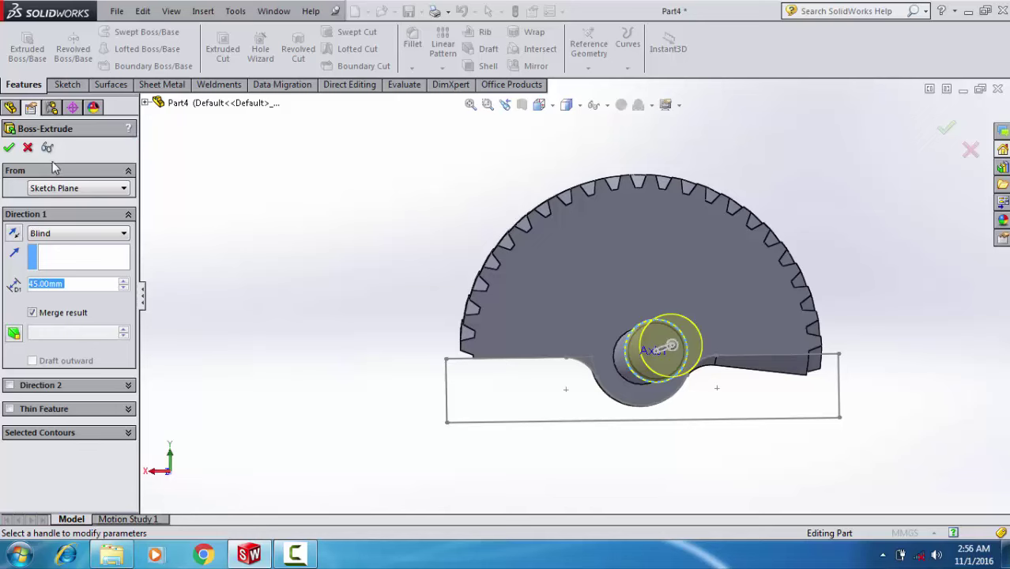
{"action": "type", "text": "20"}
{"action": "key", "text": "Return"}
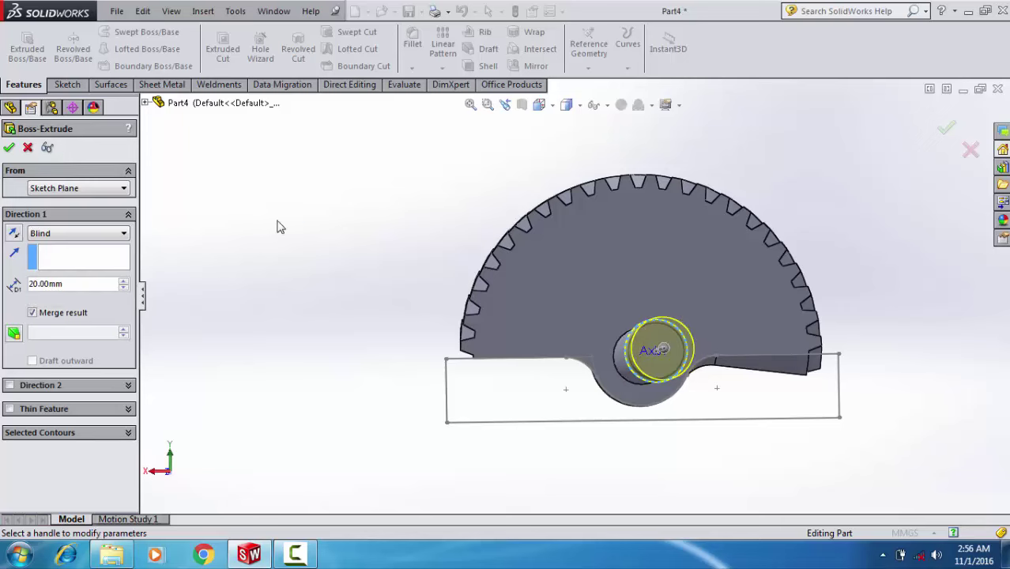
{"action": "middle_click_drag", "start_coordinate": [276, 227], "coordinate": [334, 241]}
{"action": "left_click", "coordinate": [10, 148]}
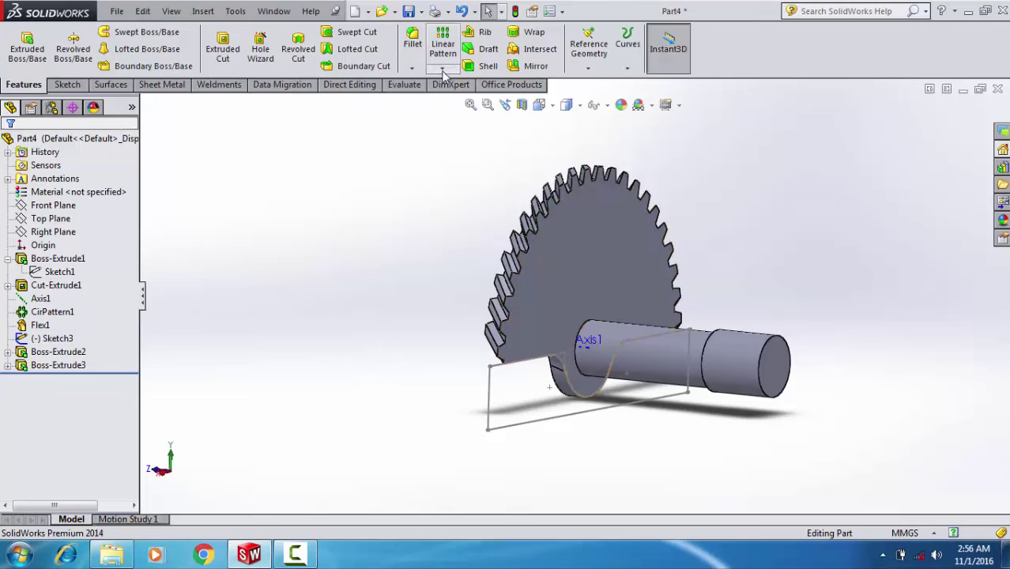
Step: Chamfer both end-section edges at 1 mm × 45°, then start a sketch on the shaft end face
{"action": "left_click", "coordinate": [411, 68]}
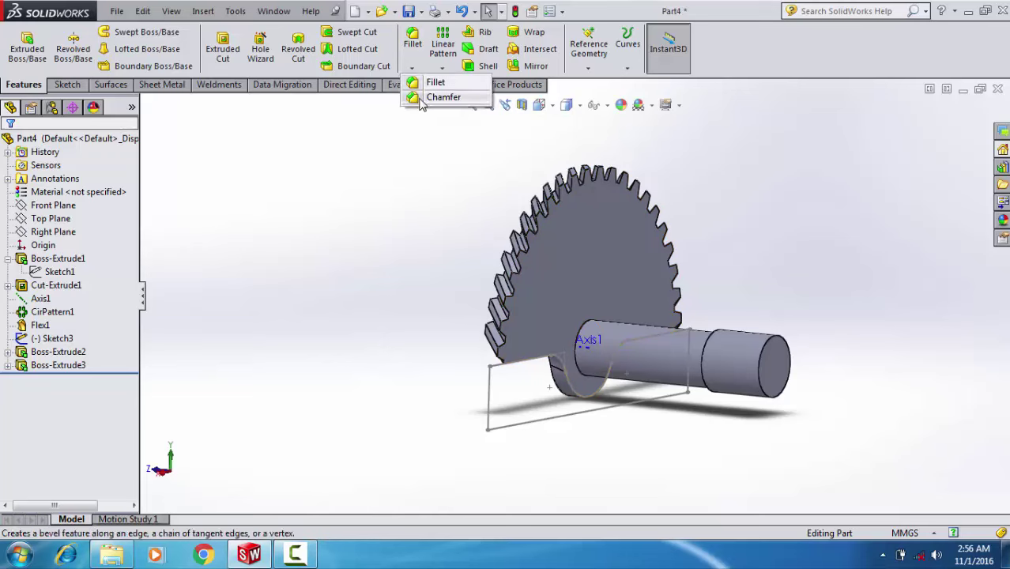
{"action": "left_click", "coordinate": [431, 157]}
{"action": "scroll", "coordinate": [728, 356], "scroll_direction": "down", "scroll_amount": 3}
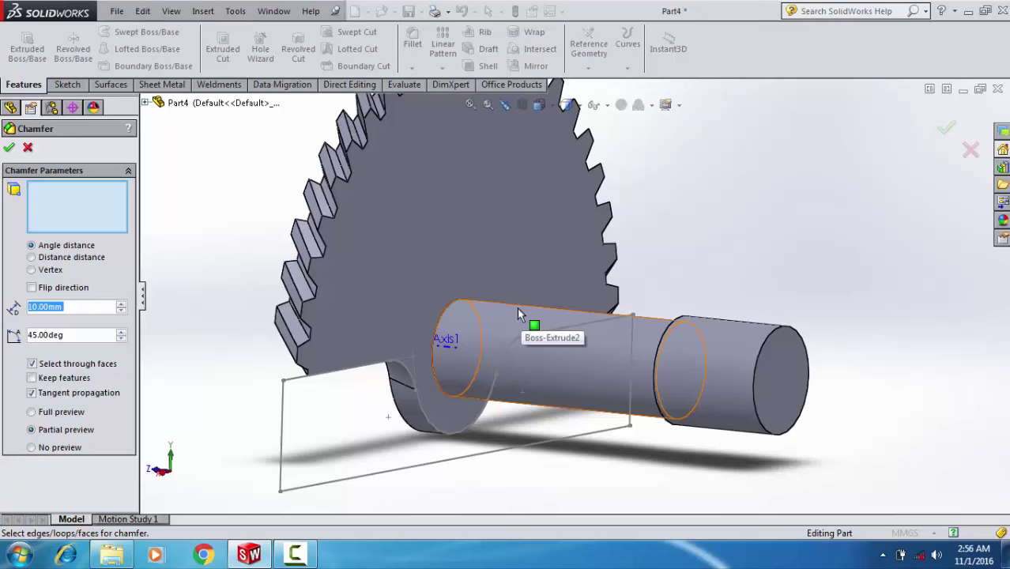
{"action": "type", "text": "1"}
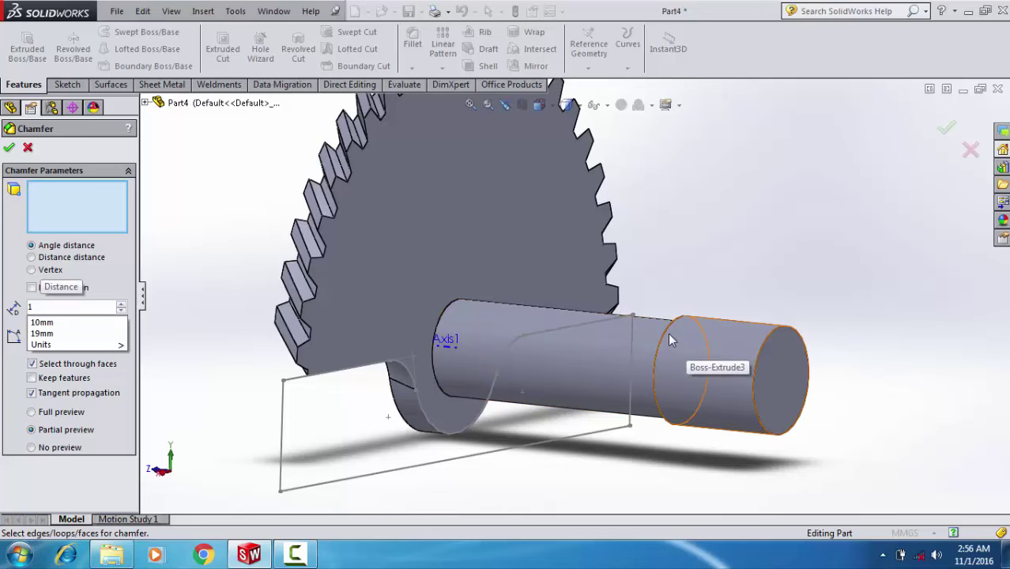
{"action": "key", "text": "Return"}
{"action": "left_click", "coordinate": [668, 338]}
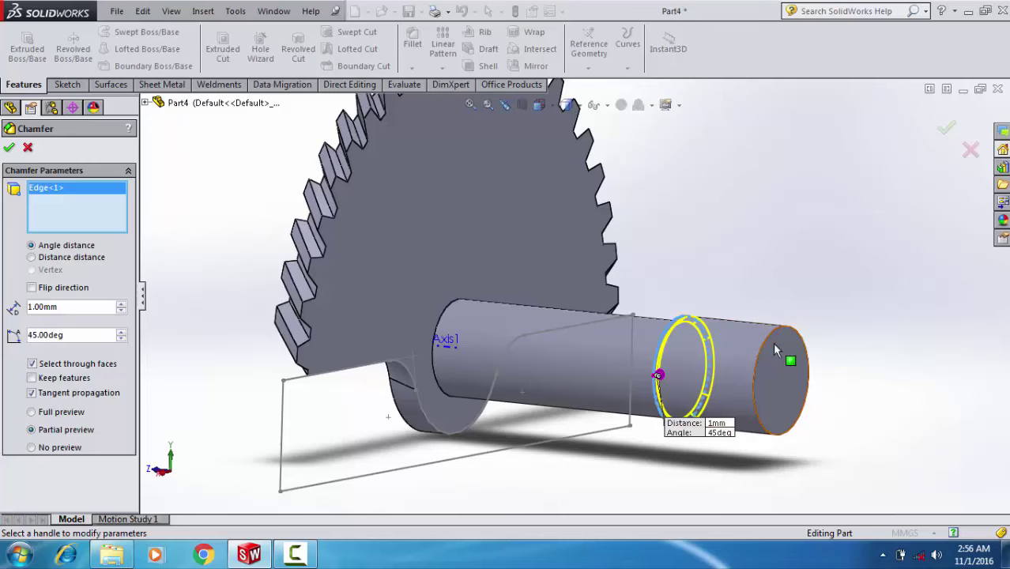
{"action": "left_click", "coordinate": [773, 333]}
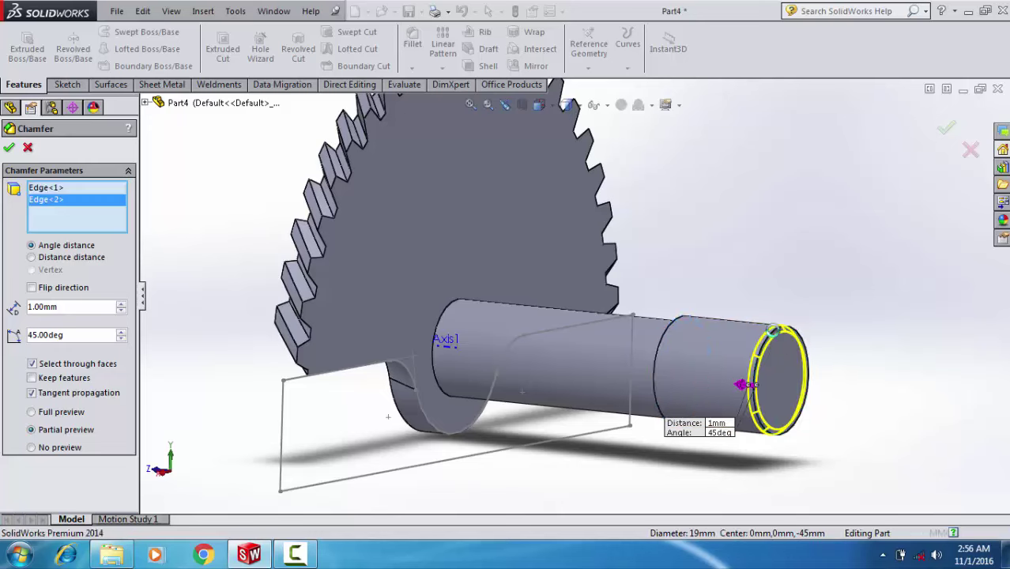
{"action": "key", "text": "Return"}
{"action": "mouse_move", "coordinate": [773, 331]}
{"action": "middle_mouse_down"}
{"action": "mouse_move", "coordinate": [807, 344]}
{"action": "mouse_move", "coordinate": [778, 338]}
{"action": "mouse_move", "coordinate": [773, 358]}
{"action": "middle_mouse_up"}
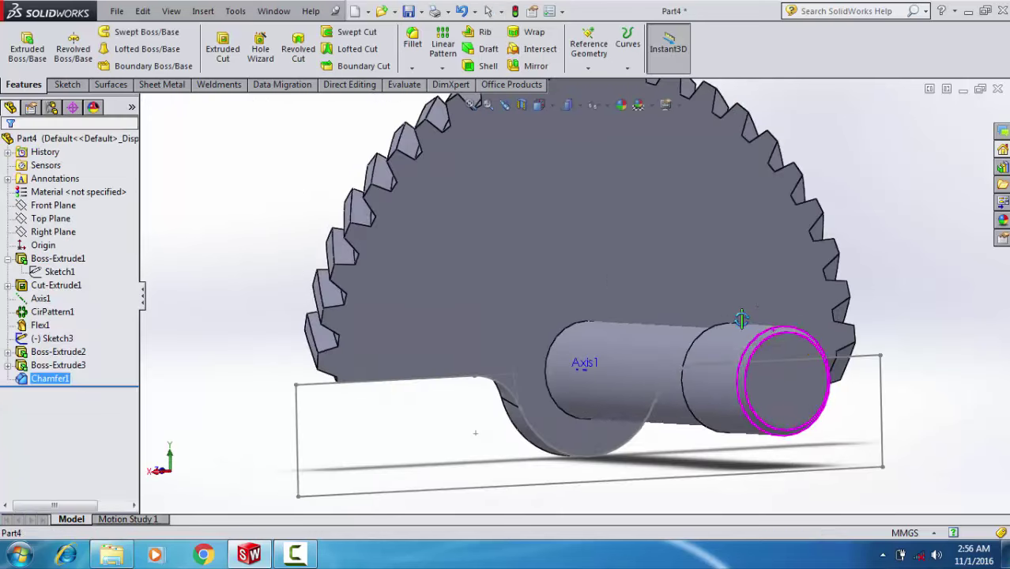
{"action": "left_click", "coordinate": [771, 350]}
{"action": "left_click", "coordinate": [787, 324]}
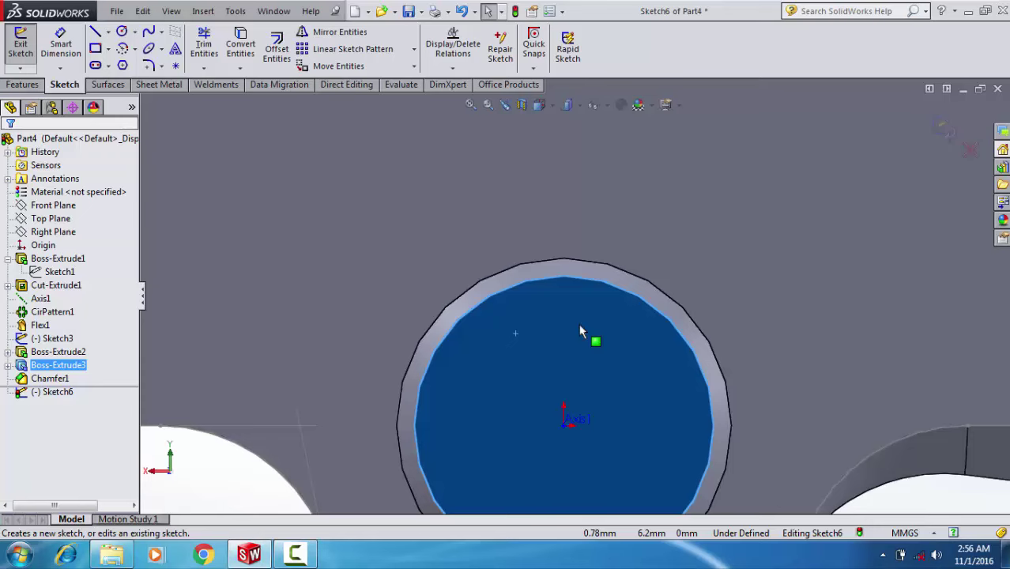
Step: Draw a Ø1 circle on the shaft's outer rim
{"action": "scroll", "coordinate": [554, 292], "scroll_direction": "down", "scroll_amount": 2}
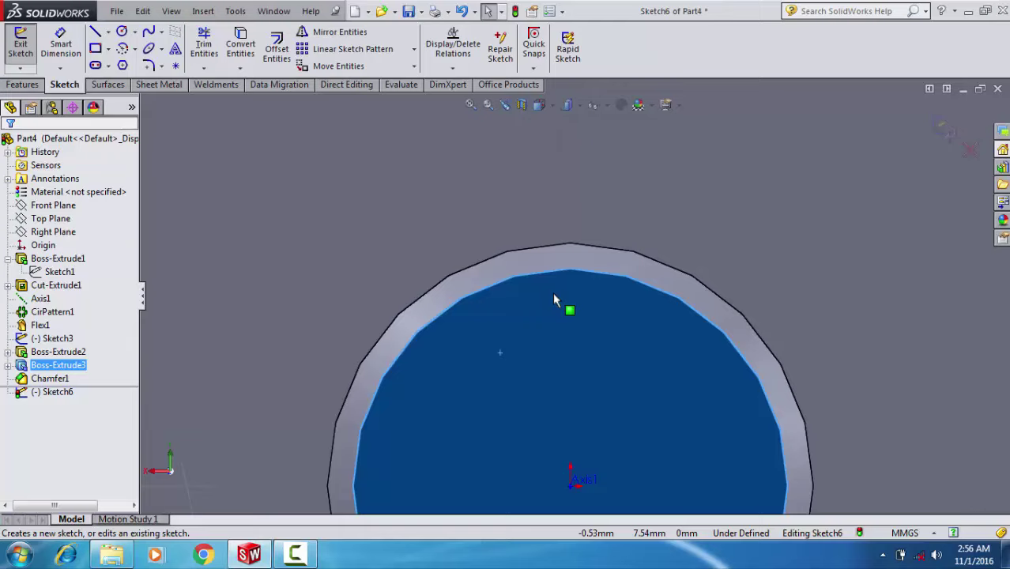
{"action": "key", "text": "c"}
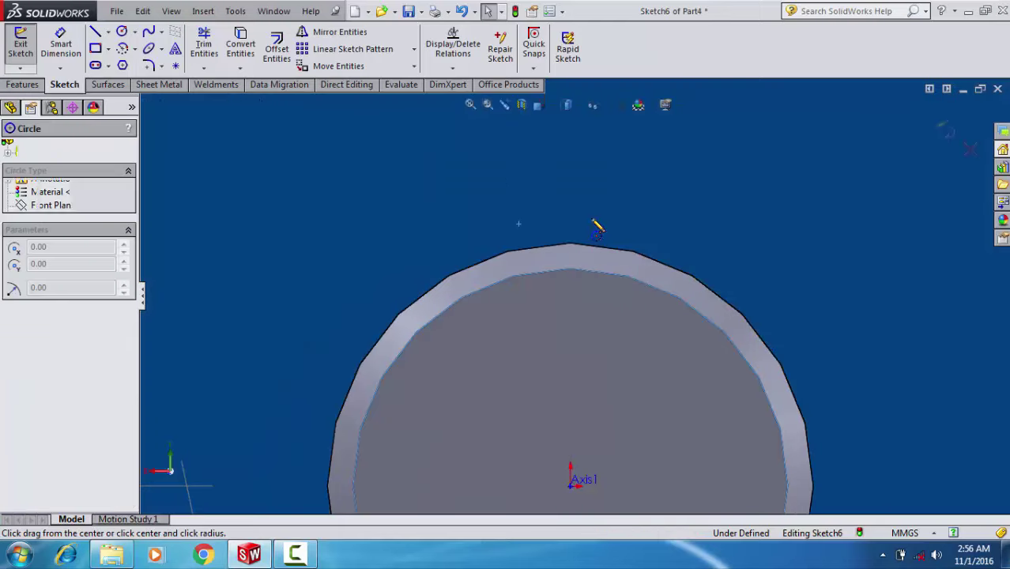
{"action": "left_click", "coordinate": [571, 253]}
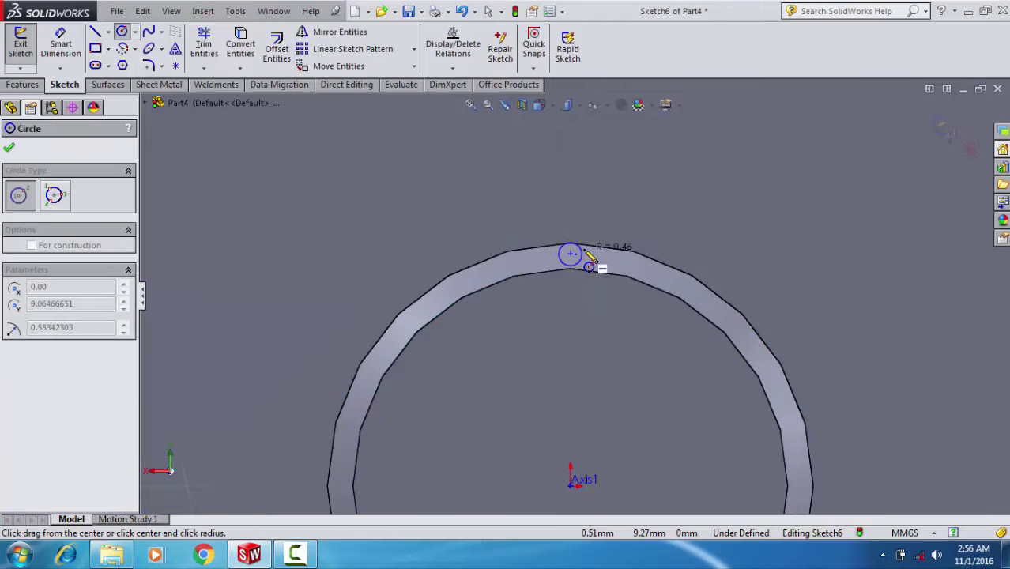
{"action": "left_click", "coordinate": [584, 253]}
{"action": "right_click_drag", "start_coordinate": [594, 313], "coordinate": [591, 268]}
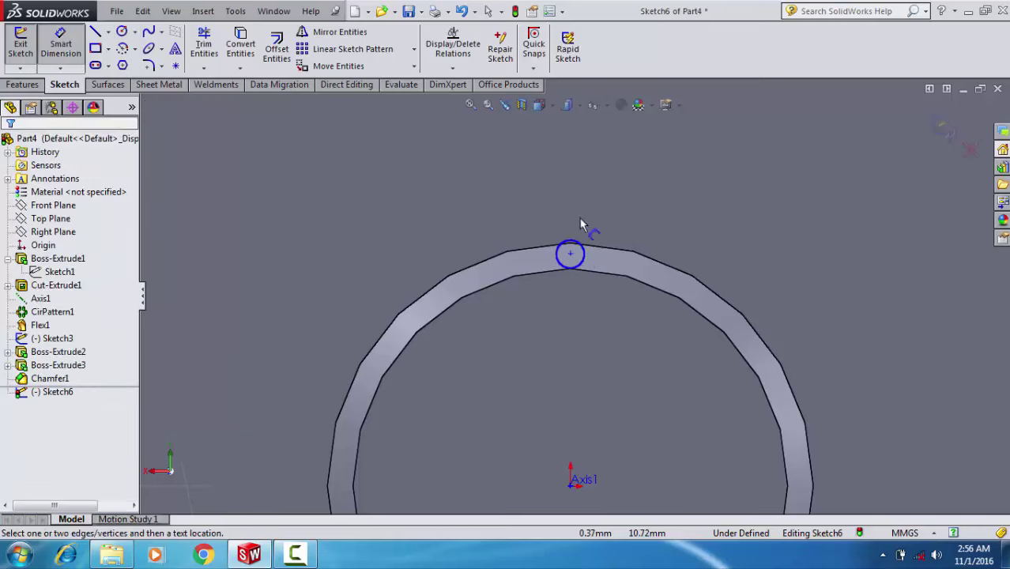
{"action": "left_click", "coordinate": [583, 247]}
{"action": "left_click", "coordinate": [572, 225]}
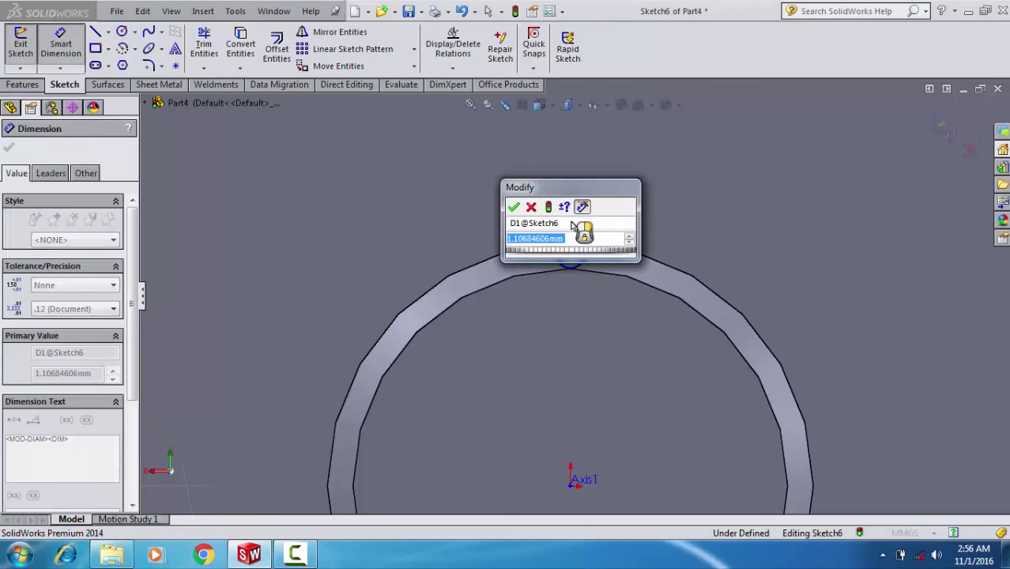
{"action": "type", "text": "1"}
{"action": "key", "text": "Return"}
Step: Make the Ø1 circle tangent to the shaft's rim edge
{"action": "scroll", "coordinate": [569, 261], "scroll_direction": "down", "scroll_amount": 2}
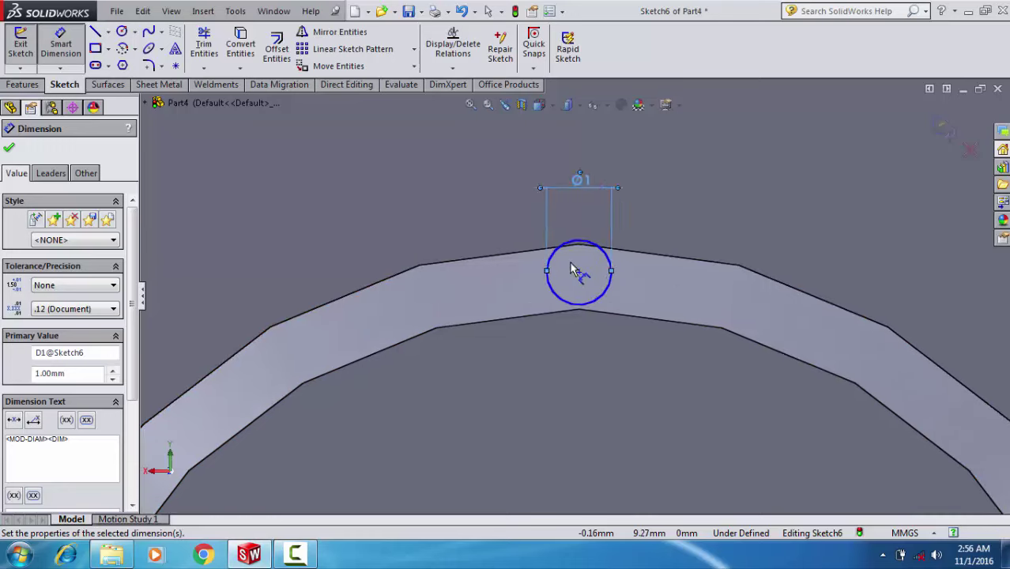
{"action": "key", "text": "Escape"}
{"action": "scroll", "coordinate": [577, 277], "scroll_direction": "down", "scroll_amount": 1}
{"action": "key", "text": "Escape"}
{"action": "left_click", "coordinate": [576, 307]}
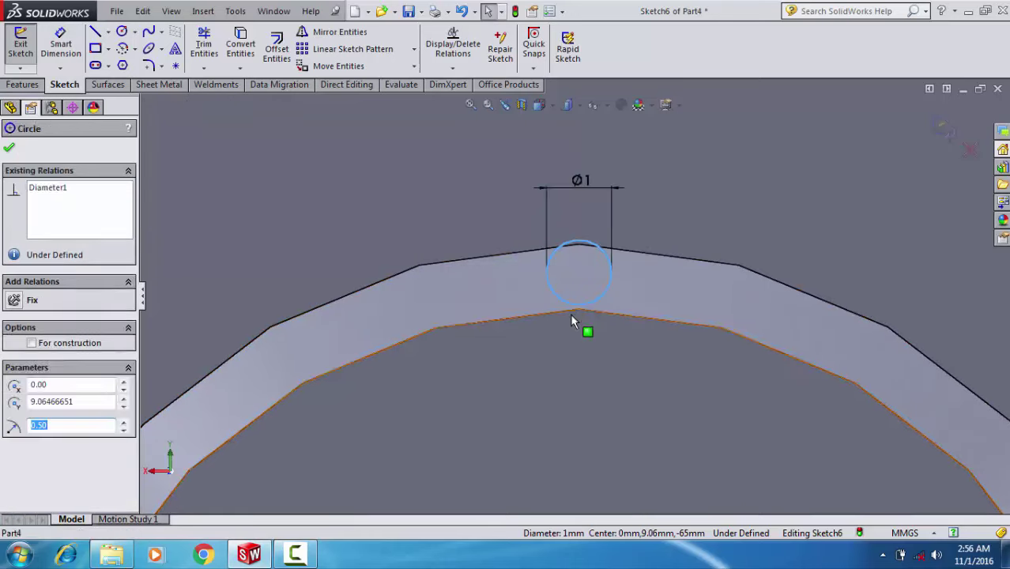
{"action": "left_click", "coordinate": [575, 315], "text": "ctrl"}
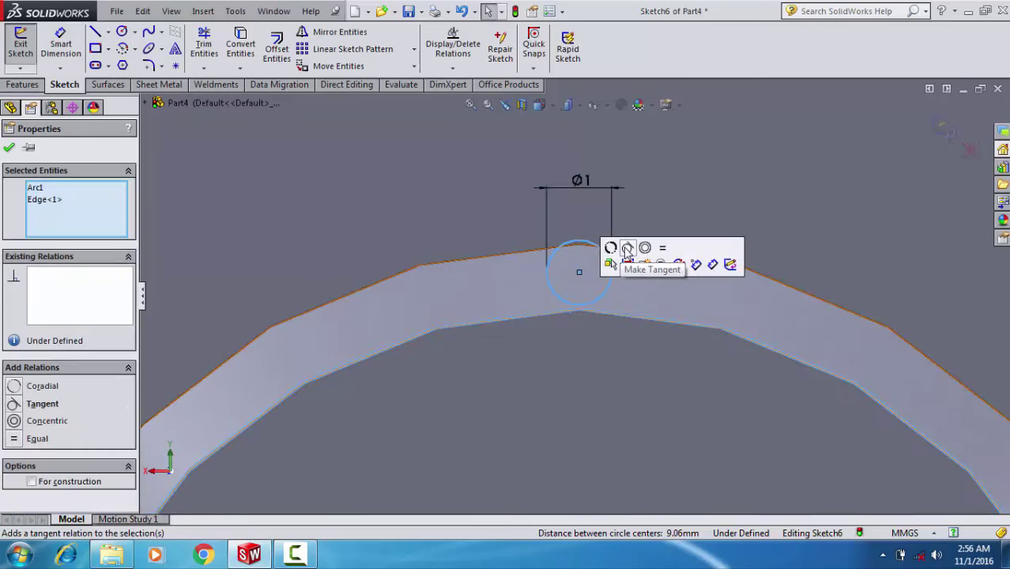
{"action": "left_click", "coordinate": [627, 249]}
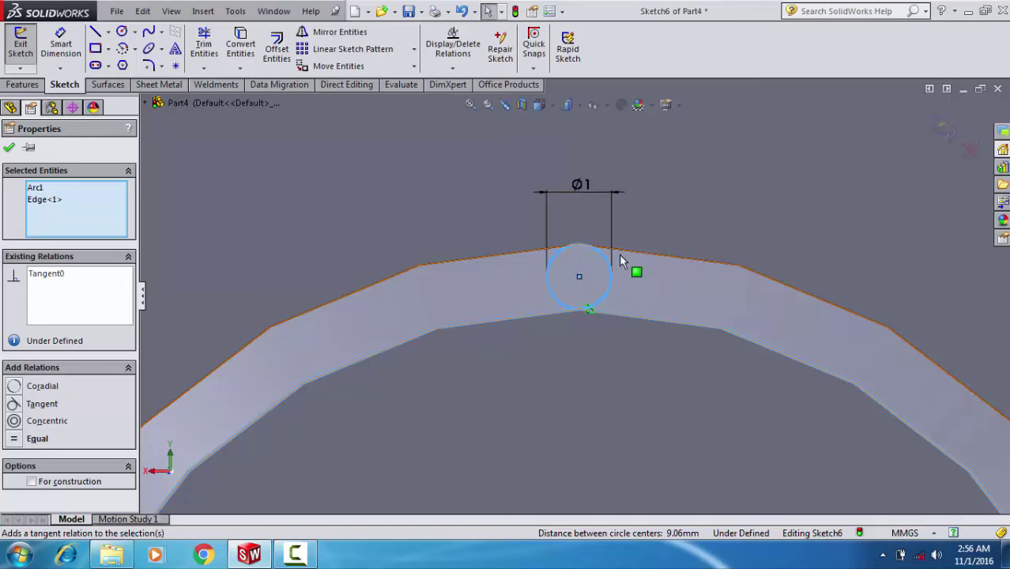
{"action": "left_click", "coordinate": [646, 291]}
Step: Draw the left and right flank lines from the circle out to the outer edge
{"action": "key", "text": "l"}
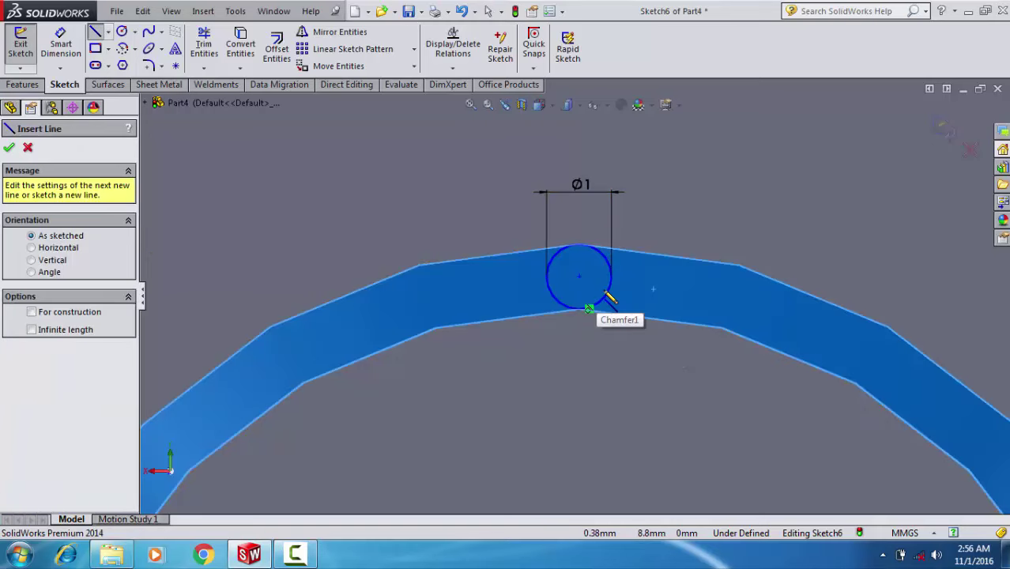
{"action": "left_click", "coordinate": [612, 276]}
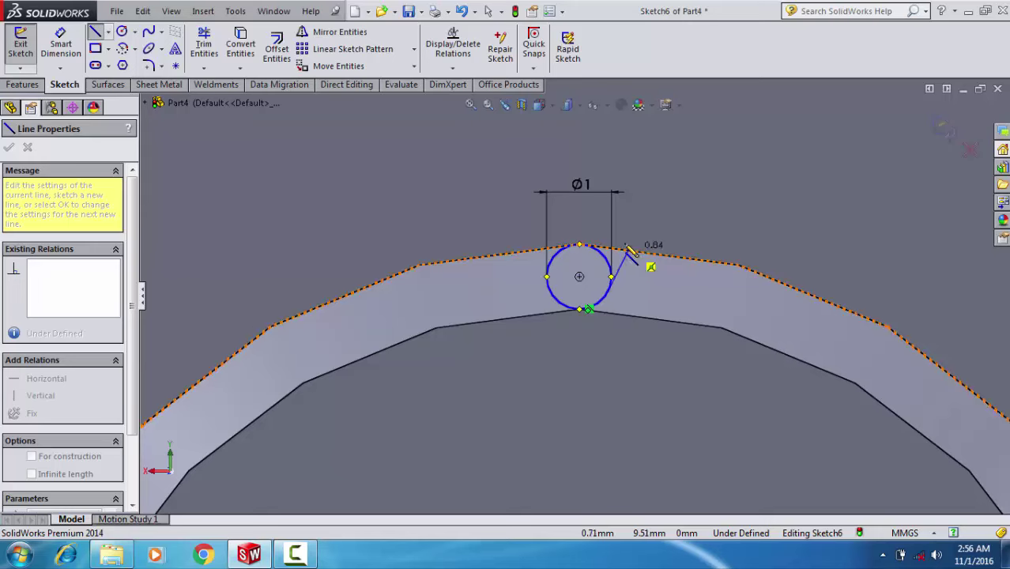
{"action": "key", "text": "Escape"}
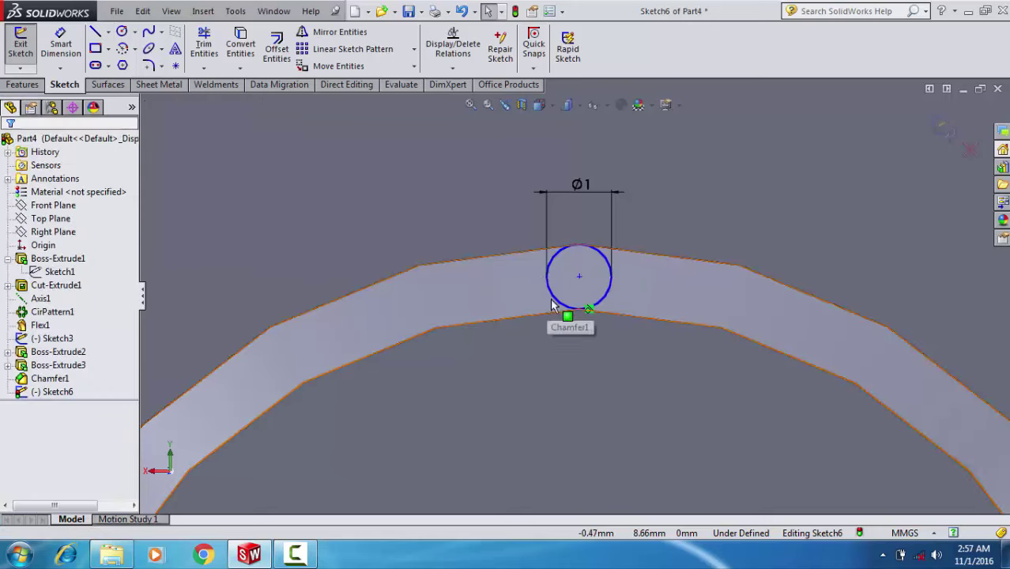
{"action": "key", "text": "l"}
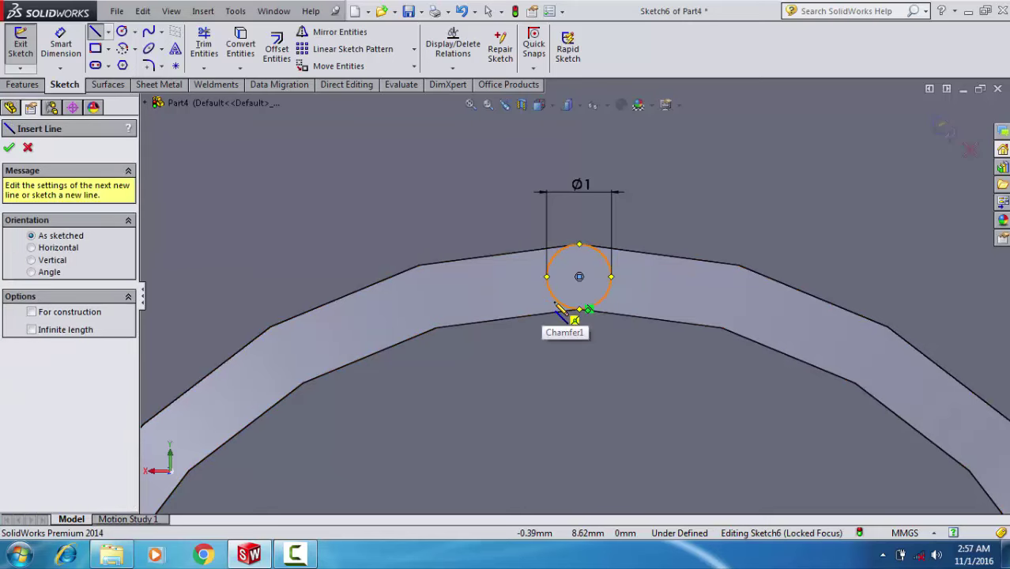
{"action": "left_click", "coordinate": [563, 311]}
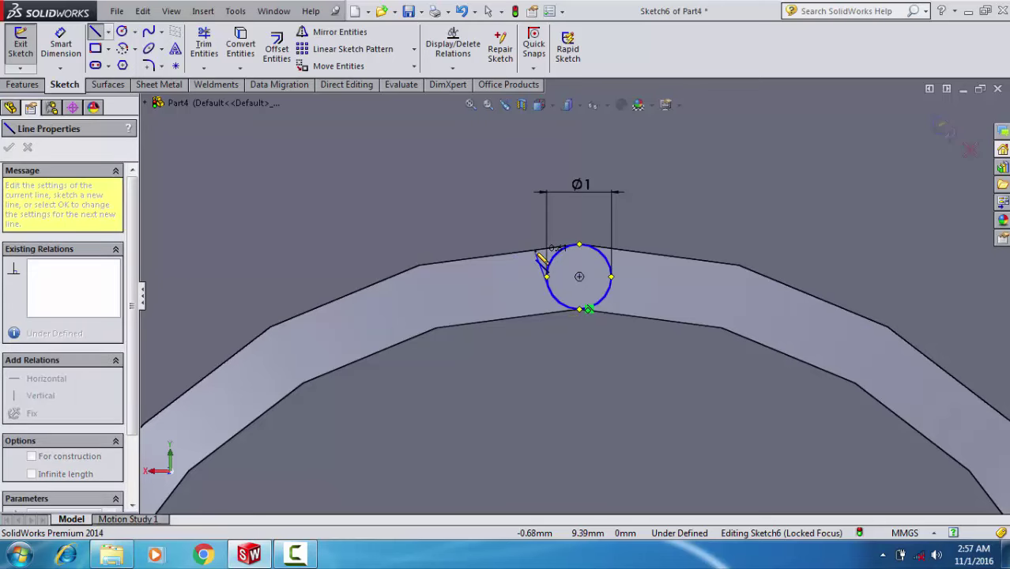
{"action": "left_click", "coordinate": [544, 246]}
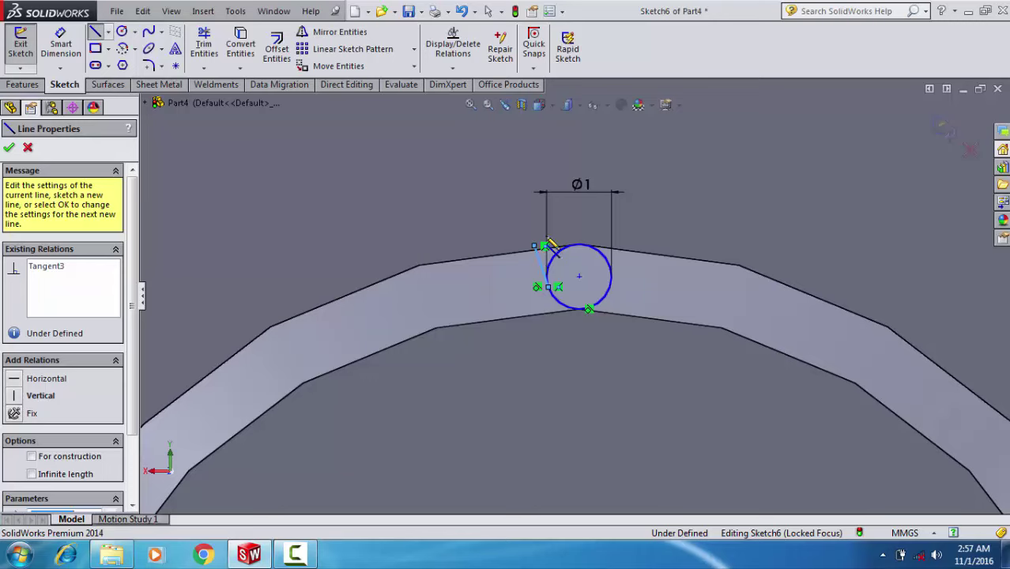
{"action": "key", "text": "Escape"}
{"action": "key", "text": "l"}
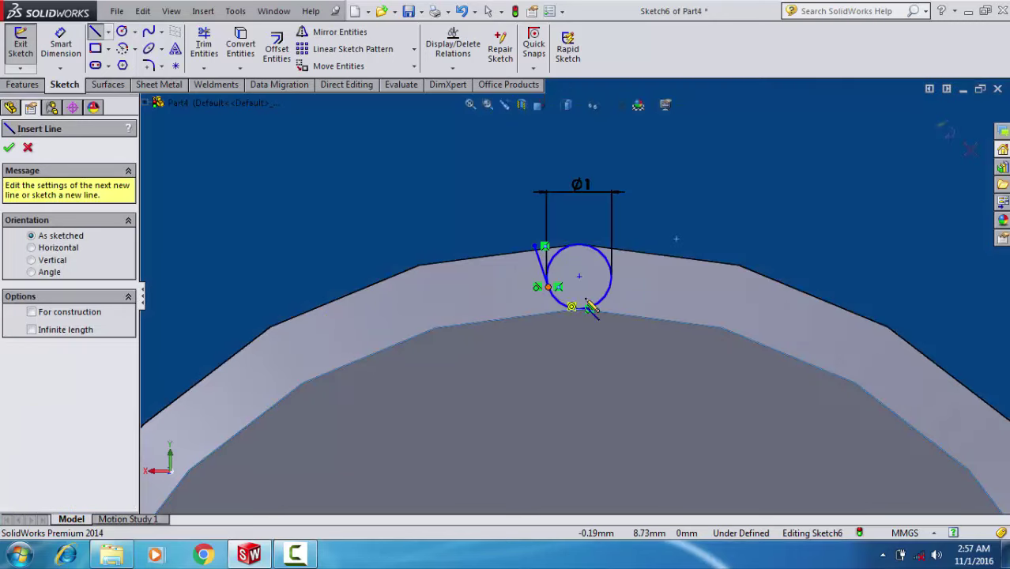
{"action": "left_click", "coordinate": [607, 299]}
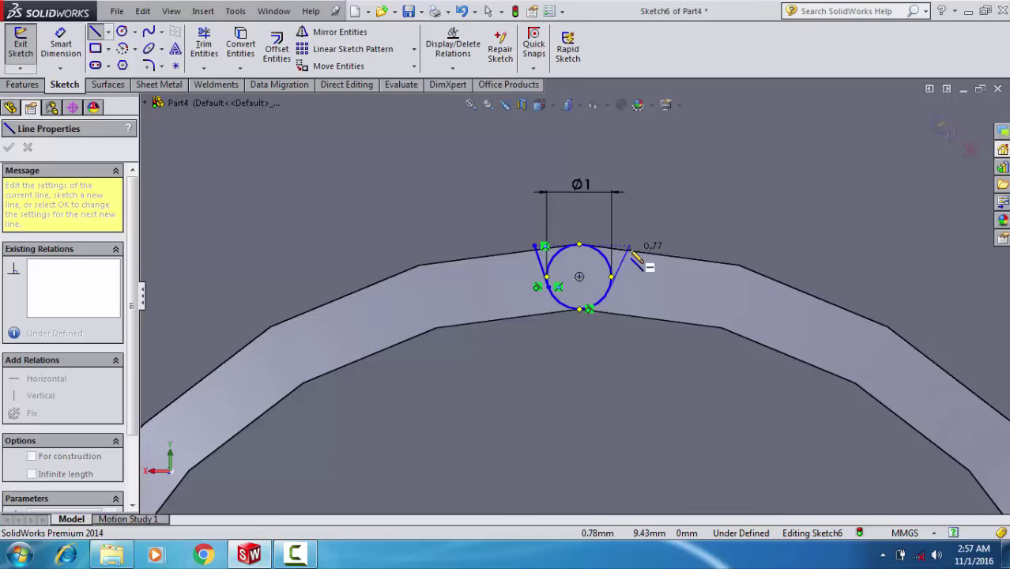
{"action": "left_click", "coordinate": [632, 249]}
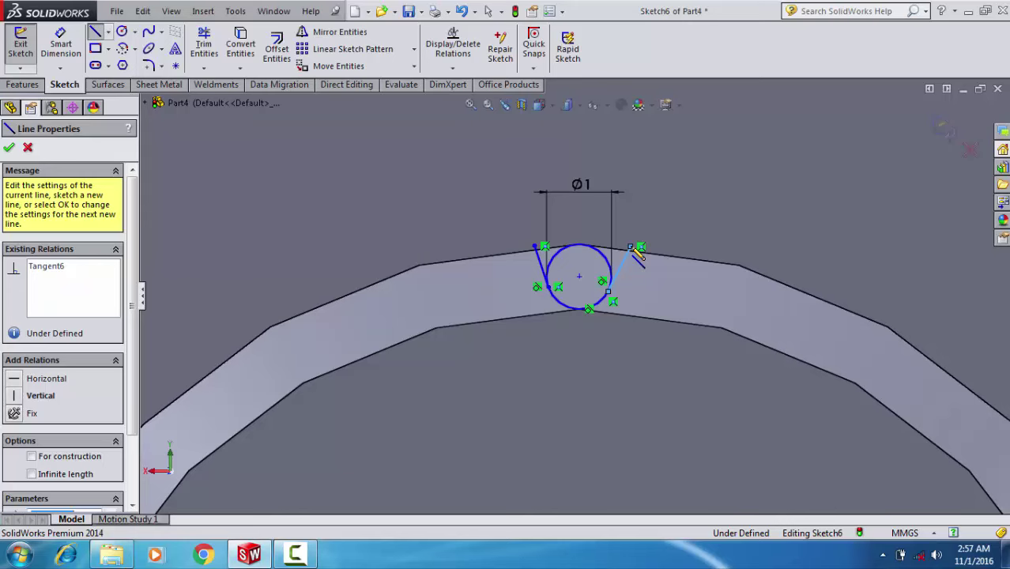
{"action": "key", "text": "Escape"}
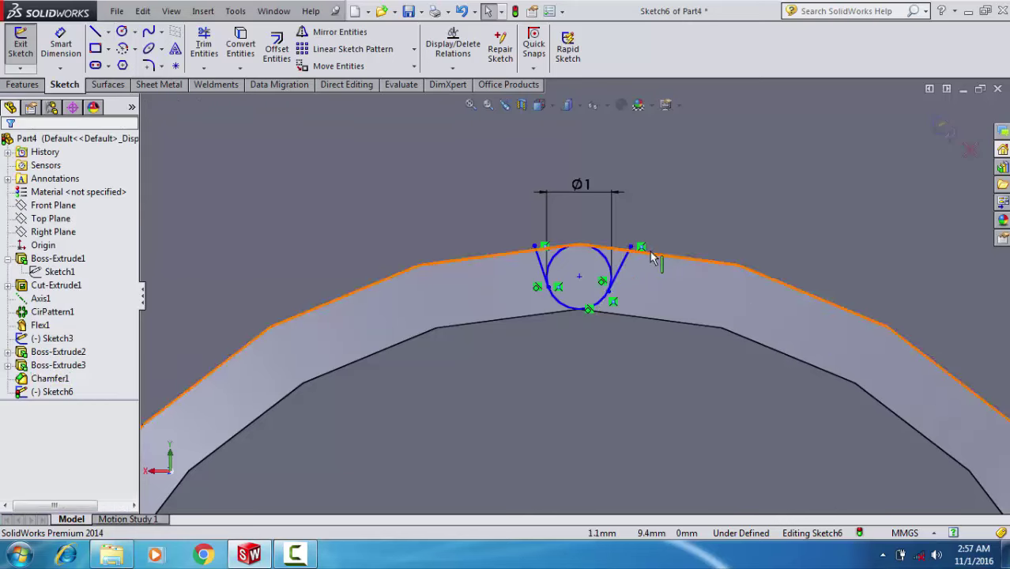
Step: Convert the shaft's outer rim edge into the sketch
{"action": "left_click", "coordinate": [650, 251]}
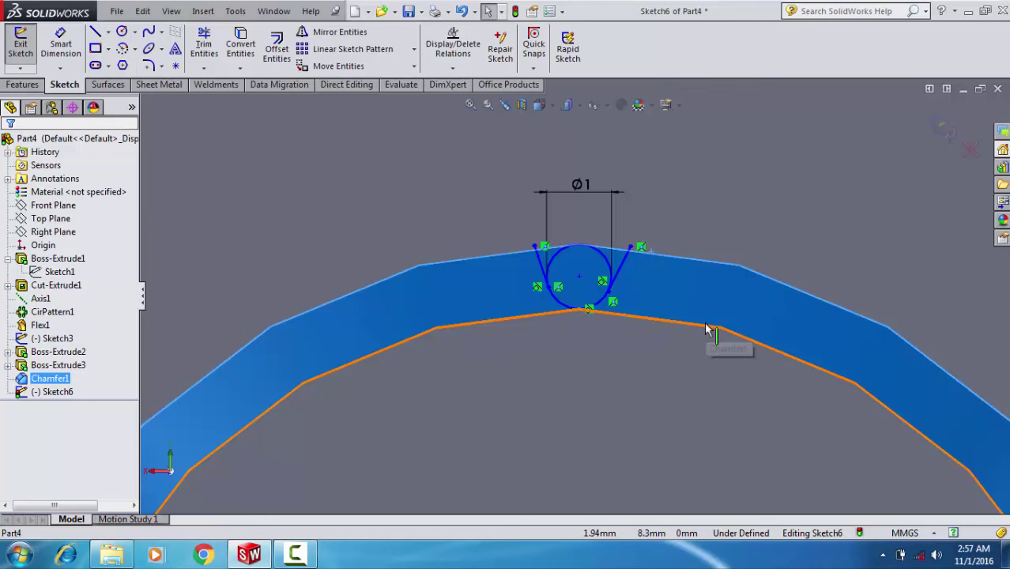
{"action": "key", "text": "Escape"}
{"action": "left_click", "coordinate": [708, 269]}
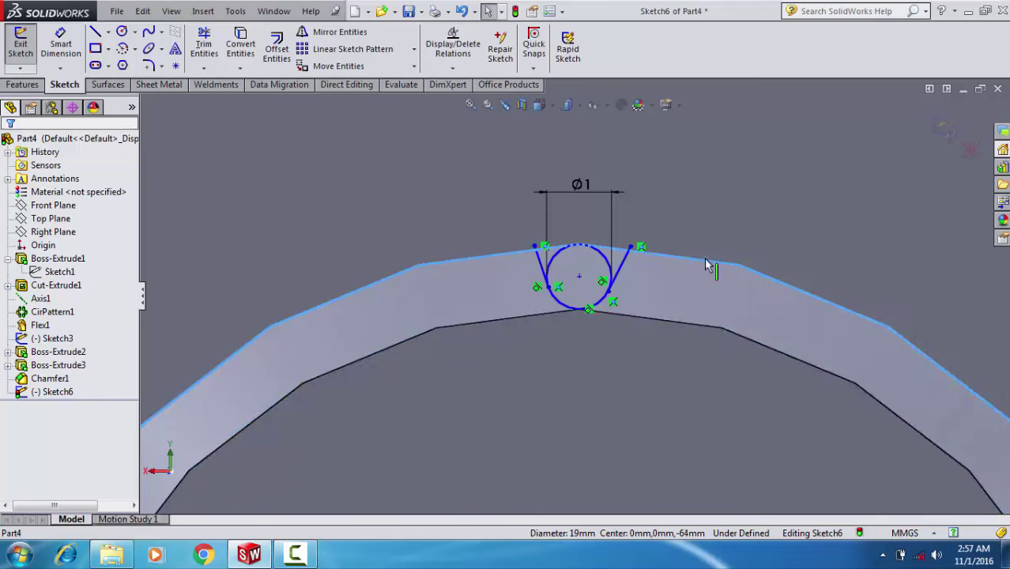
{"action": "left_click", "coordinate": [252, 48]}
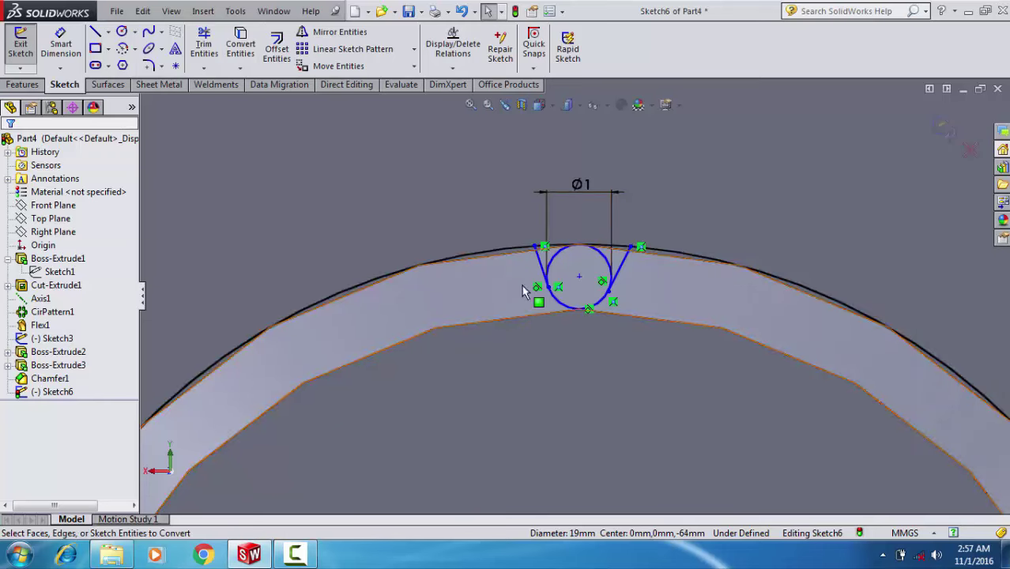
{"action": "scroll", "coordinate": [568, 277], "scroll_direction": "down", "scroll_amount": 2}
Step: Add a vertical centerline from the circle's centre to its top
{"action": "right_click", "coordinate": [567, 277]}
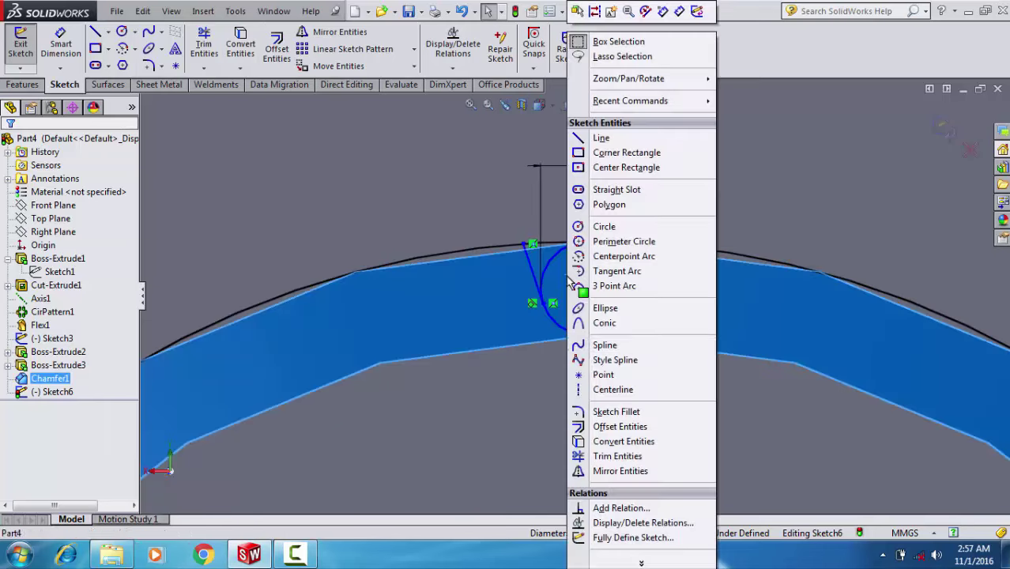
{"action": "left_click", "coordinate": [607, 395]}
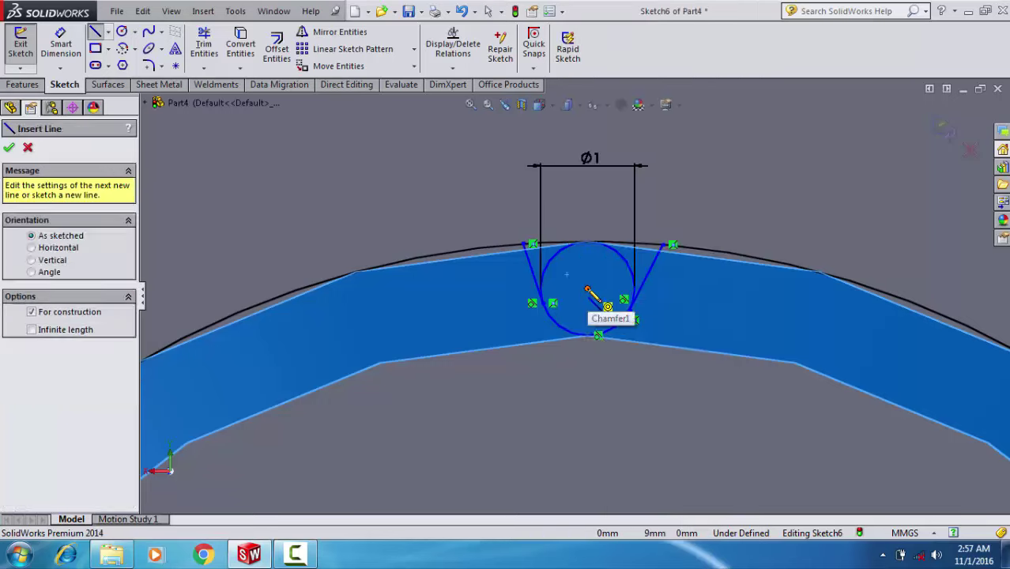
{"action": "left_click", "coordinate": [588, 288]}
{"action": "left_click", "coordinate": [587, 244]}
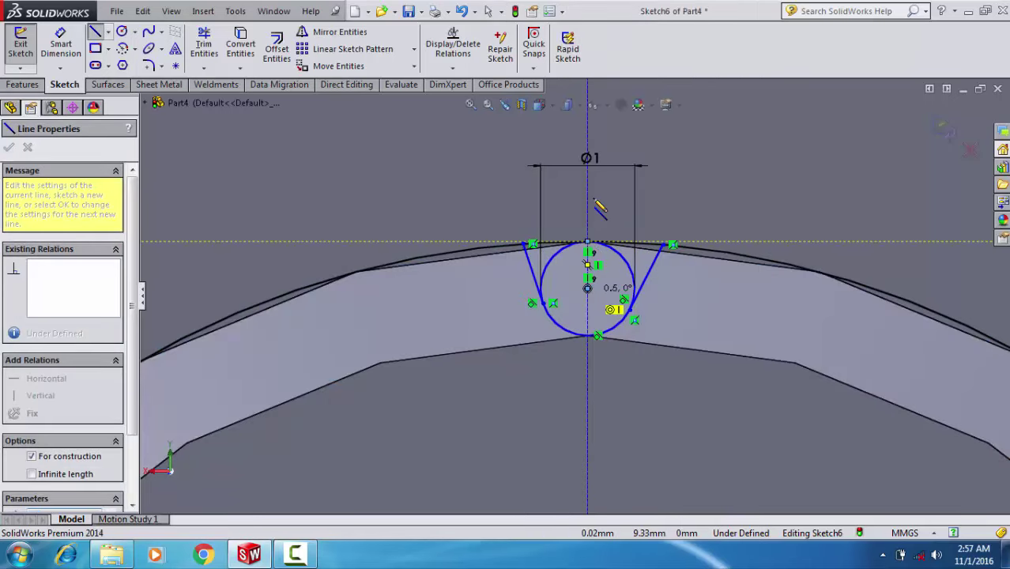
Step: Dimension both flank lines at 20° from the centerline
{"action": "left_click", "coordinate": [60, 43]}
{"action": "left_click", "coordinate": [652, 278]}
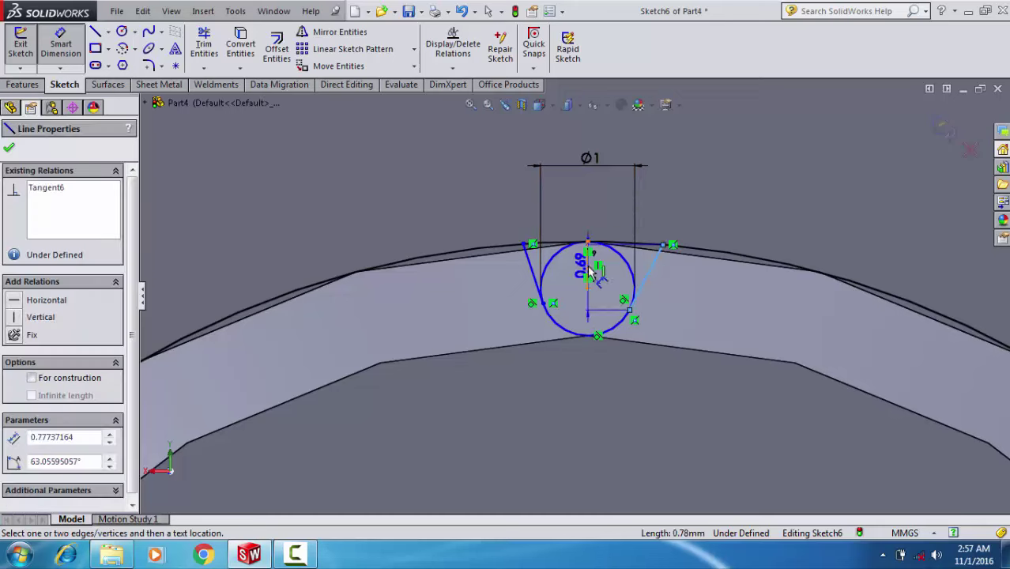
{"action": "left_click", "coordinate": [588, 270]}
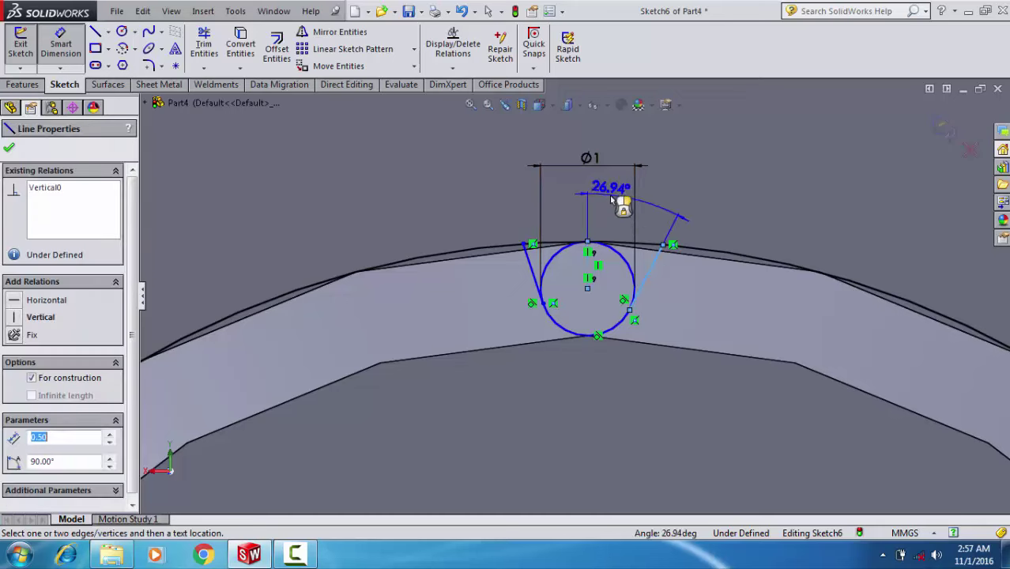
{"action": "left_click", "coordinate": [615, 201]}
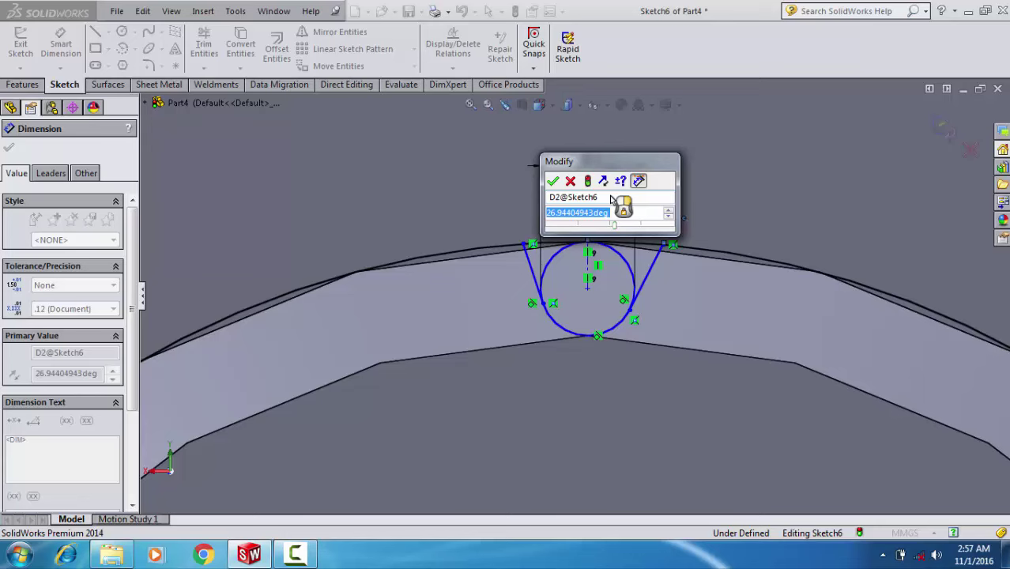
{"action": "type", "text": "20"}
{"action": "key", "text": "Return"}
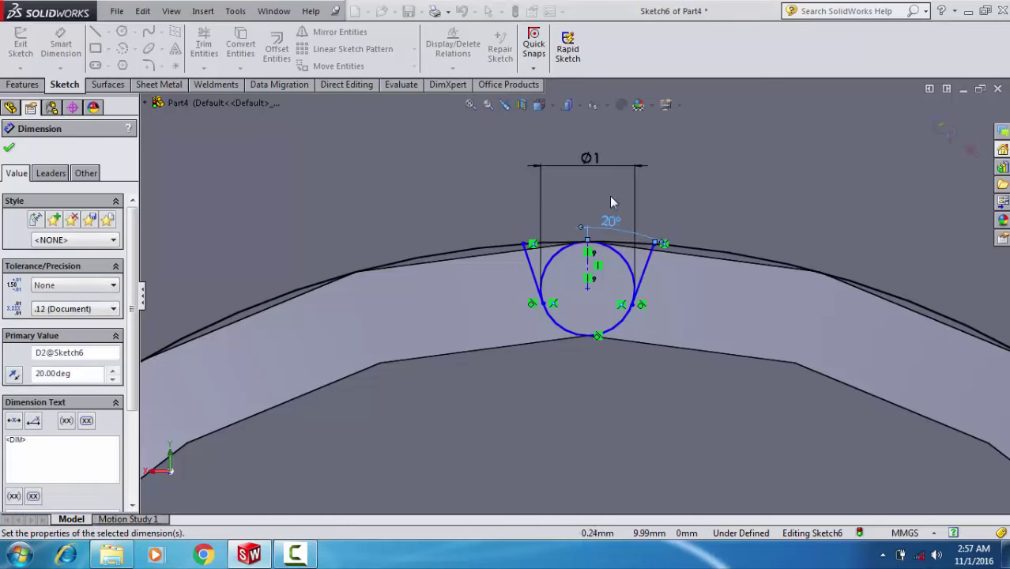
{"action": "left_click", "coordinate": [535, 268]}
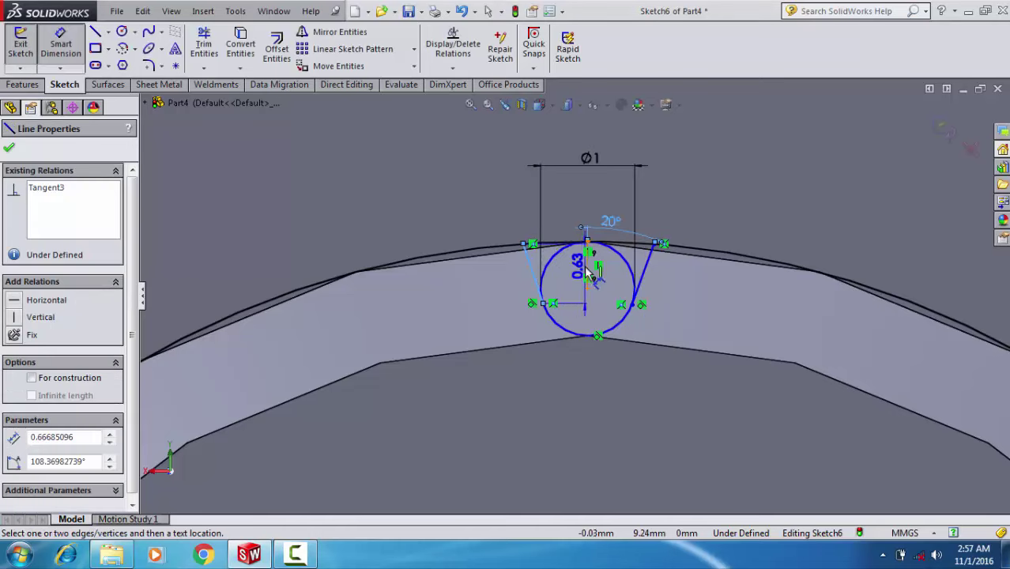
{"action": "left_click", "coordinate": [588, 267]}
{"action": "left_click", "coordinate": [570, 201]}
{"action": "type", "text": "20"}
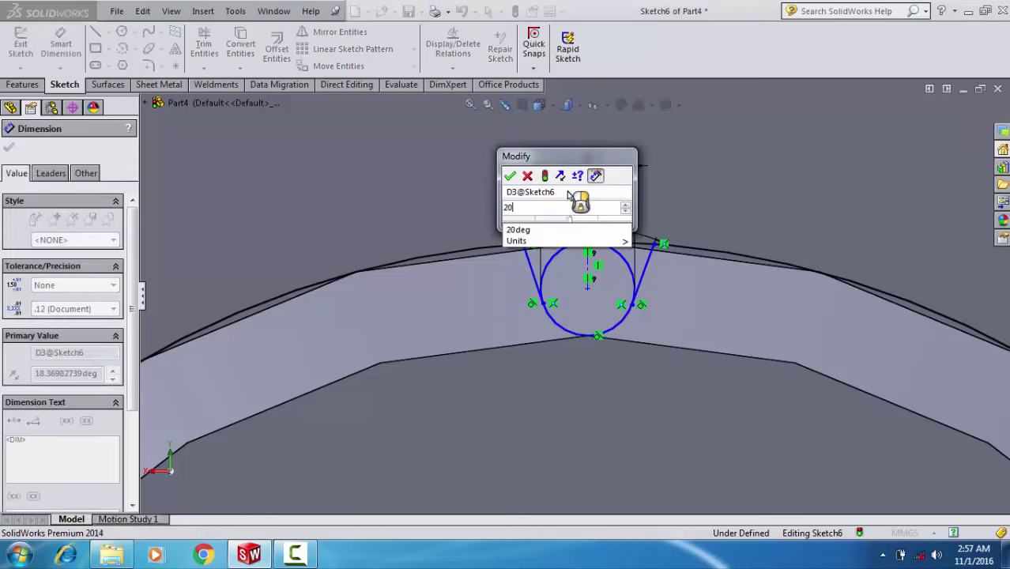
{"action": "key", "text": "Return"}
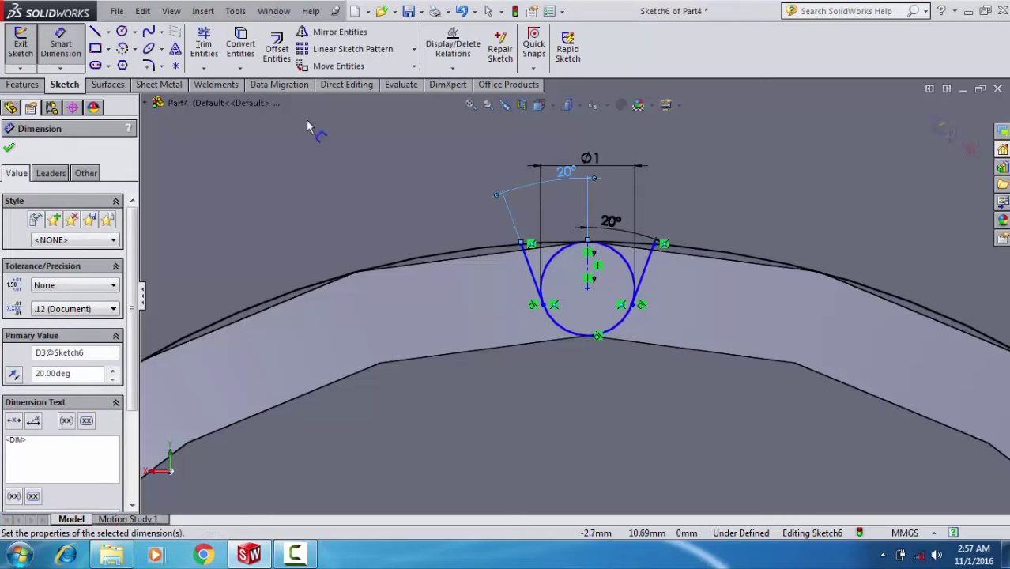
{"action": "left_click", "coordinate": [204, 47]}
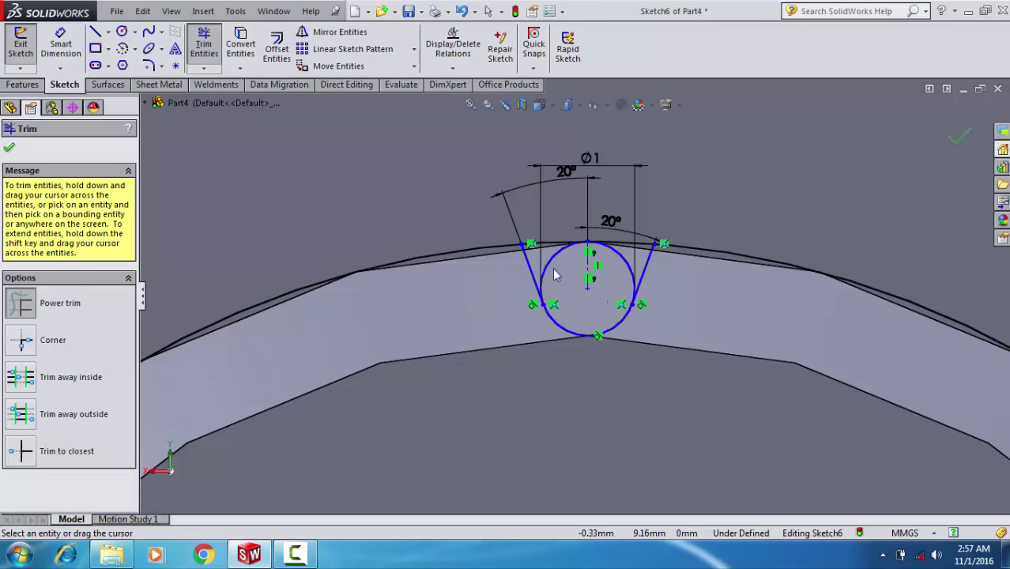
Step: Power-trim the circle's upper arc and both outer line ends, then exit the sketch
{"action": "mouse_move", "coordinate": [560, 278]}
{"action": "left_mouse_down"}
{"action": "mouse_move", "coordinate": [551, 266]}
{"action": "mouse_move", "coordinate": [628, 267]}
{"action": "left_mouse_up"}
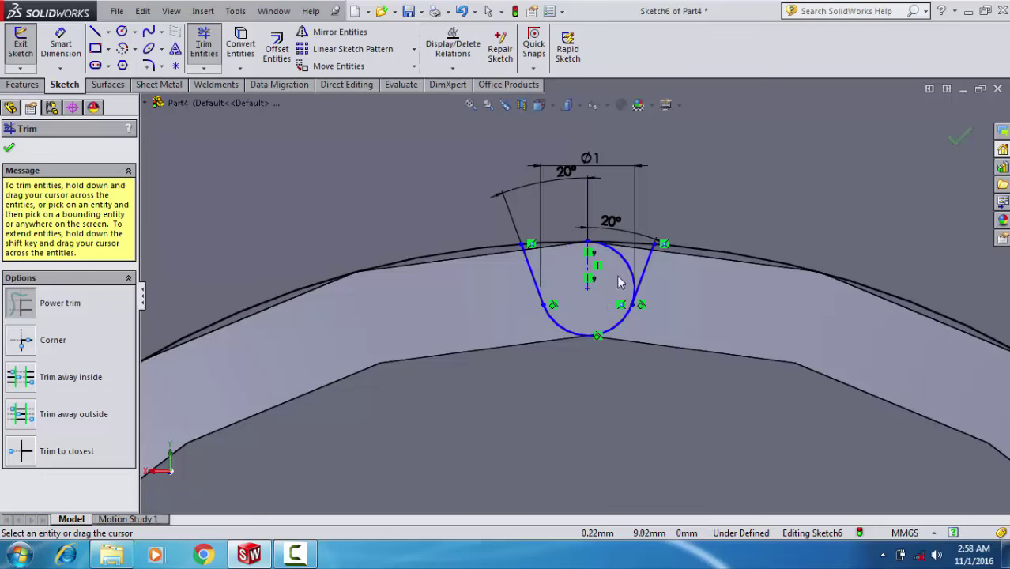
{"action": "left_click_drag", "start_coordinate": [500, 328], "coordinate": [471, 185]}
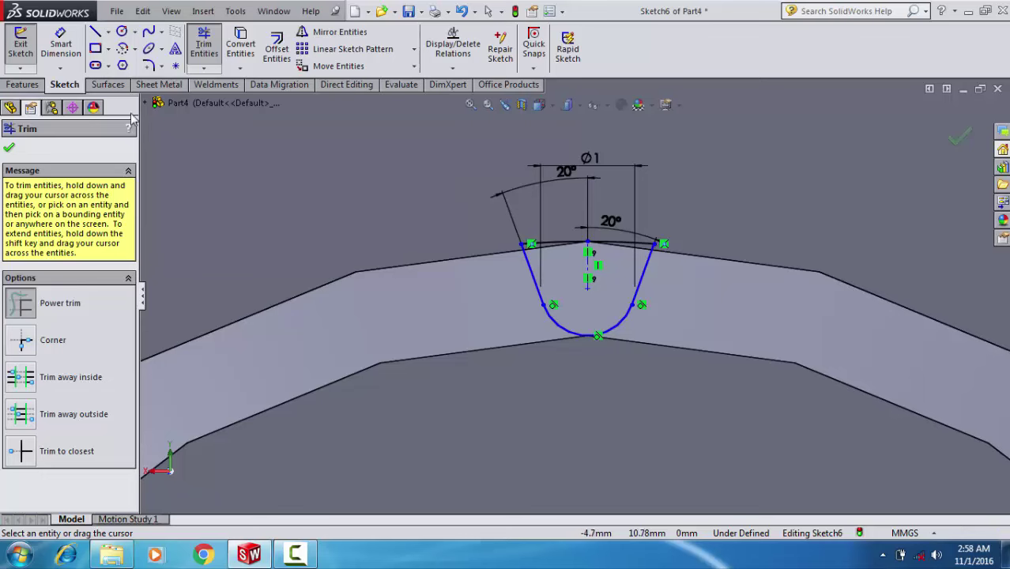
{"action": "left_click", "coordinate": [24, 56]}
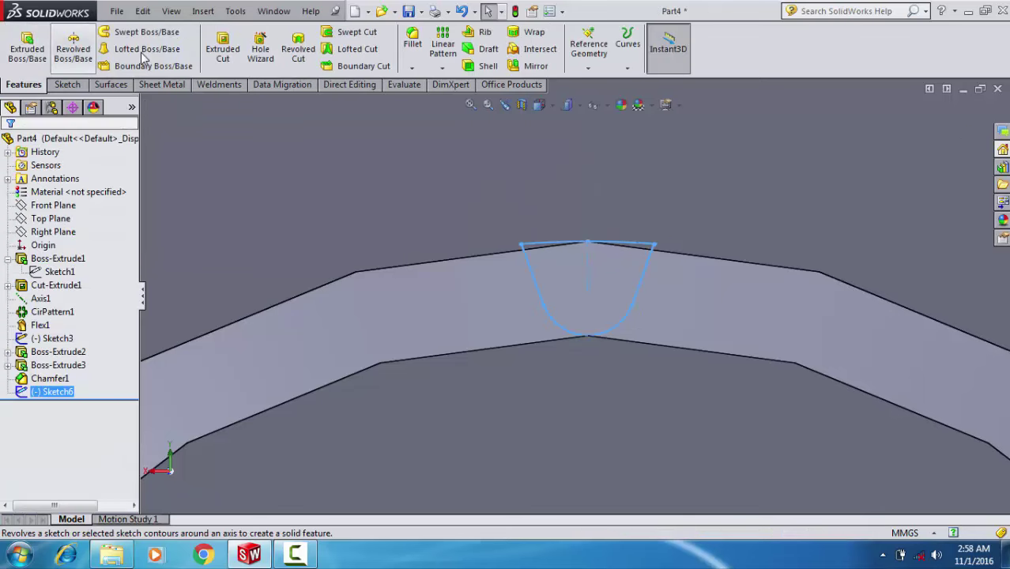
Step: Cut the groove 20 mm blind into the shaft end and select Cut-Extrude5
{"action": "left_click", "coordinate": [222, 49]}
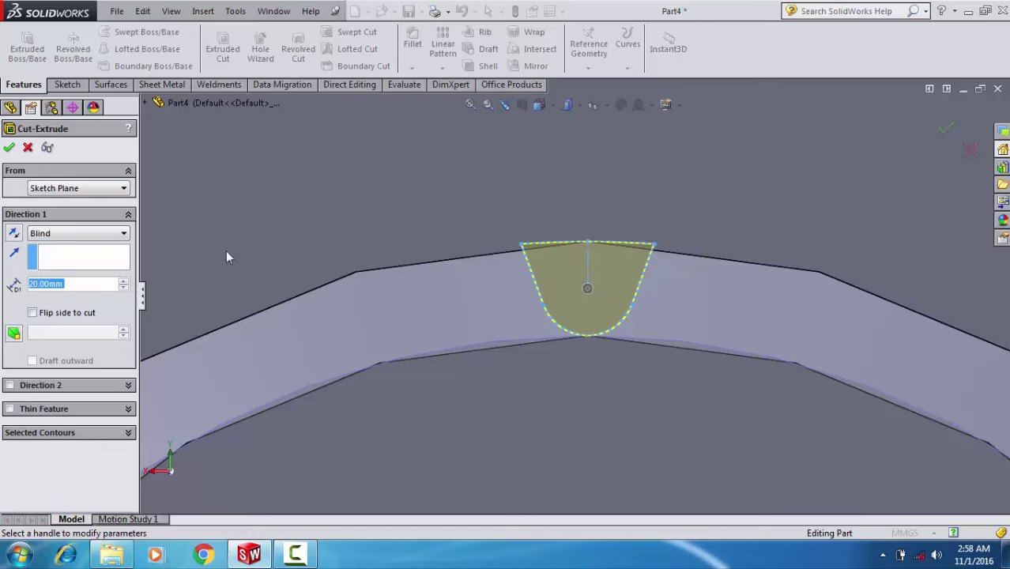
{"action": "left_click", "coordinate": [10, 149]}
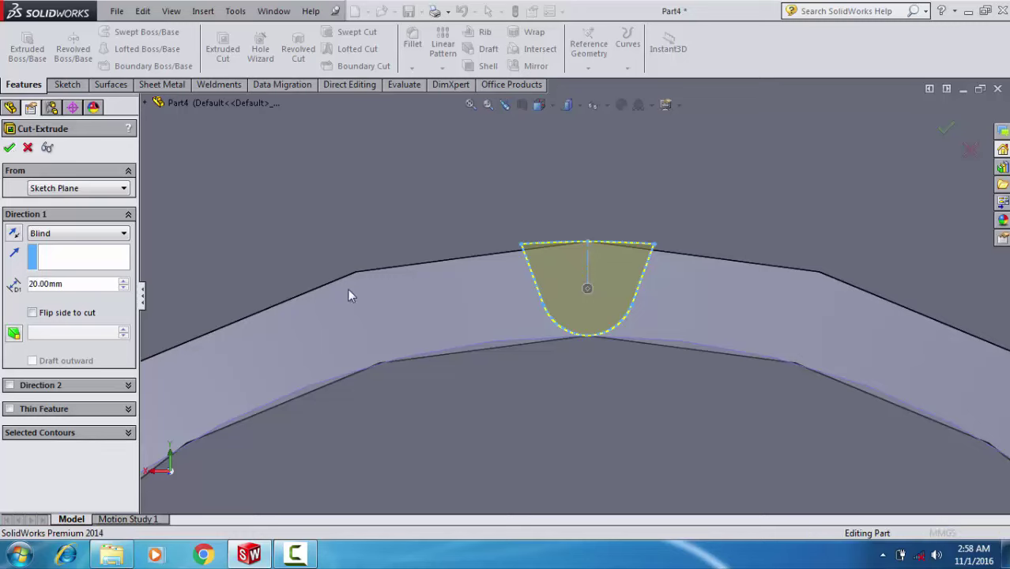
{"action": "scroll", "coordinate": [372, 285], "scroll_direction": "up", "scroll_amount": 3}
{"action": "scroll", "coordinate": [438, 255], "scroll_direction": "up", "scroll_amount": 3}
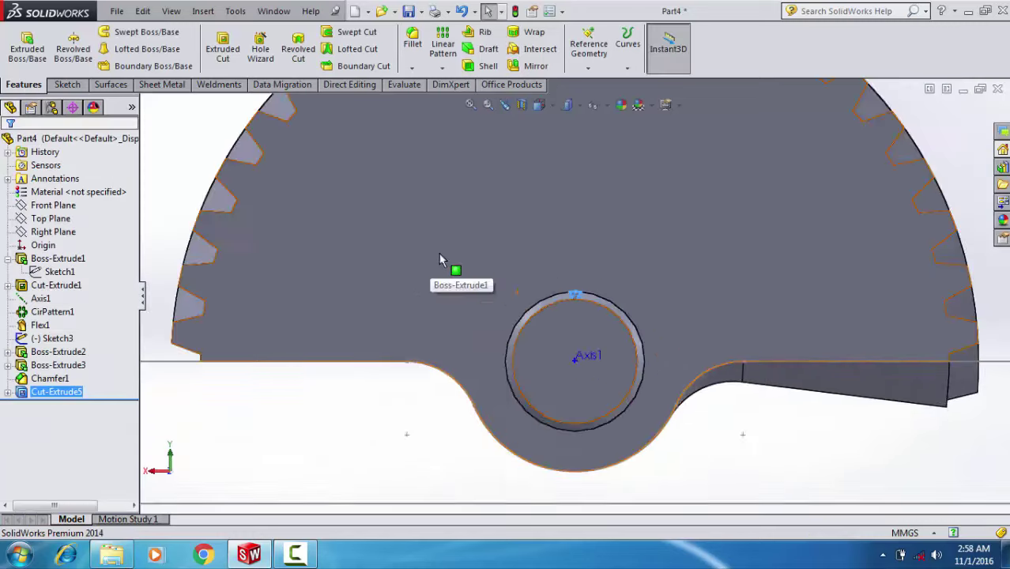
{"action": "middle_click_drag", "start_coordinate": [577, 311], "coordinate": [498, 337]}
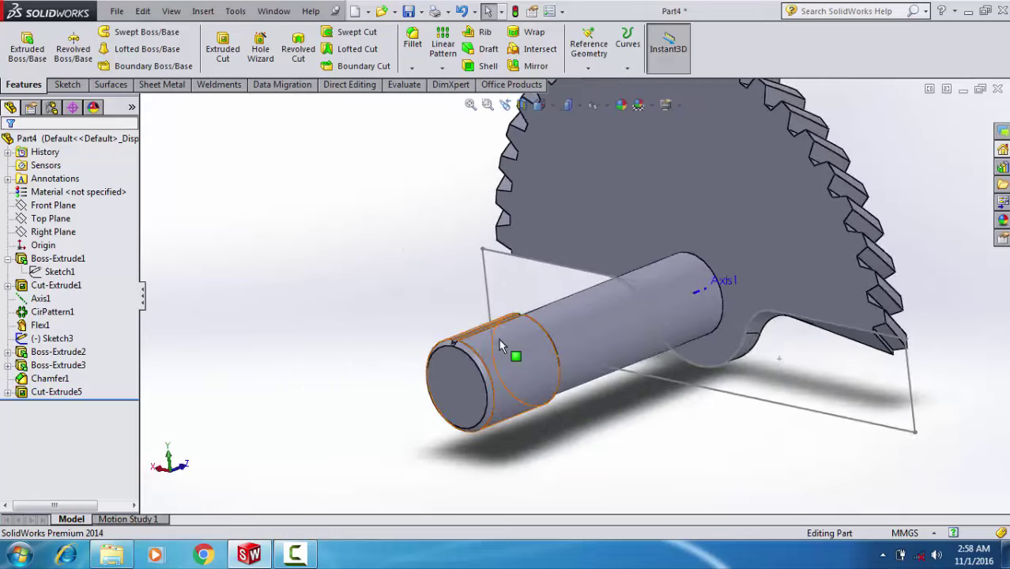
{"action": "scroll", "coordinate": [498, 338], "scroll_direction": "down", "scroll_amount": 3}
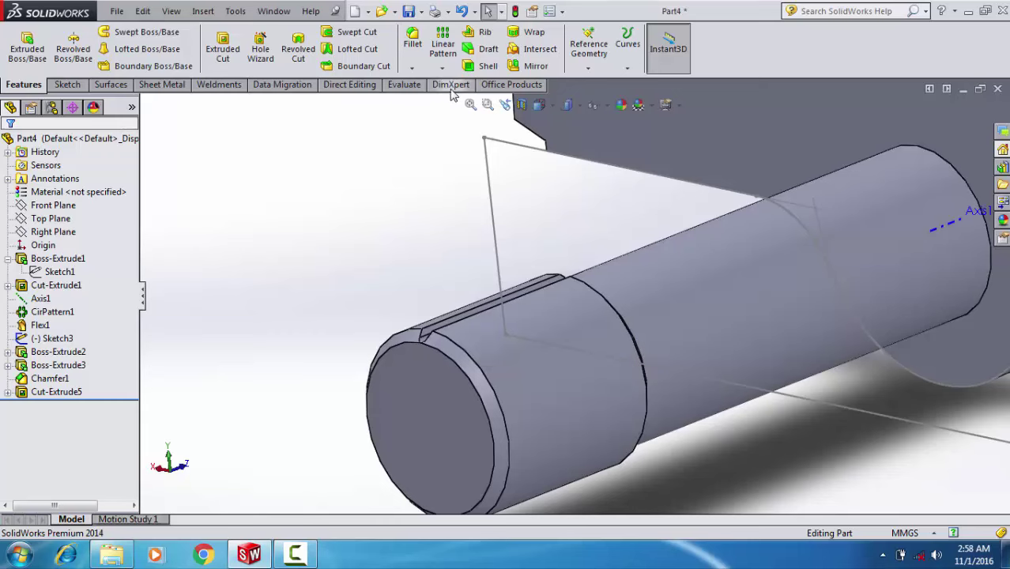
{"action": "left_click", "coordinate": [55, 392]}
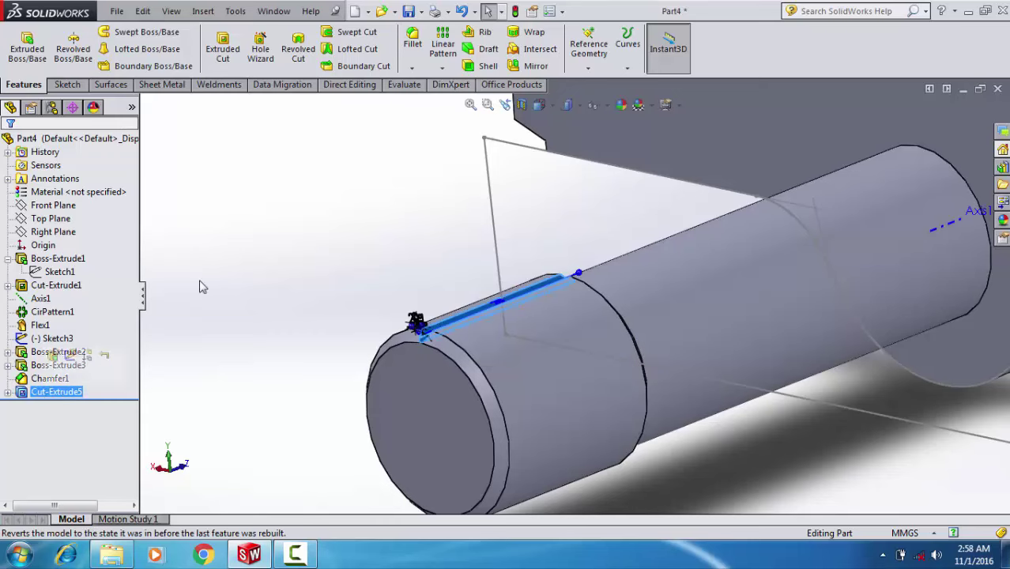
Step: Start a circular pattern of the groove around Axis1 over 360°
{"action": "left_click", "coordinate": [442, 68]}
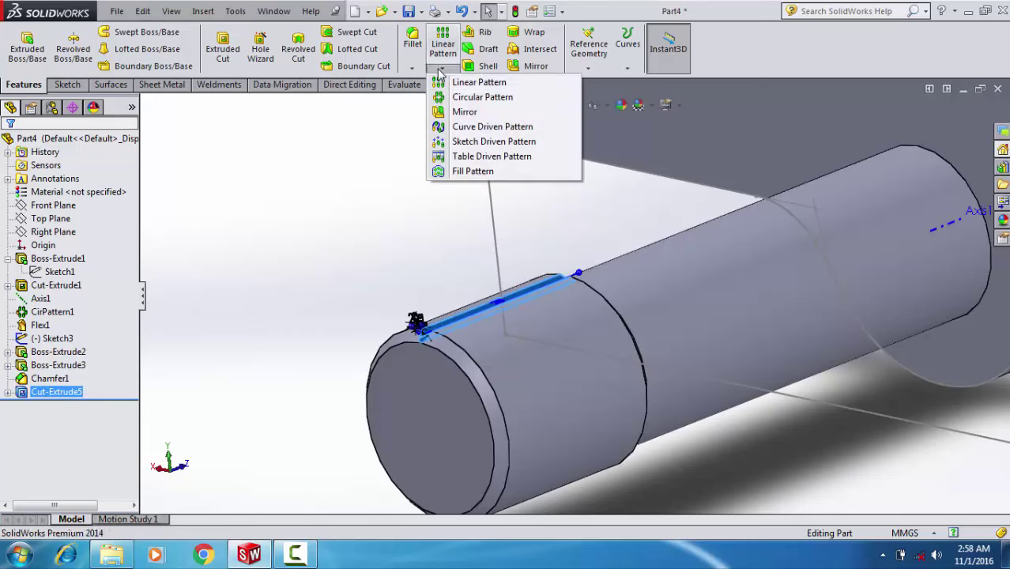
{"action": "left_click", "coordinate": [452, 97]}
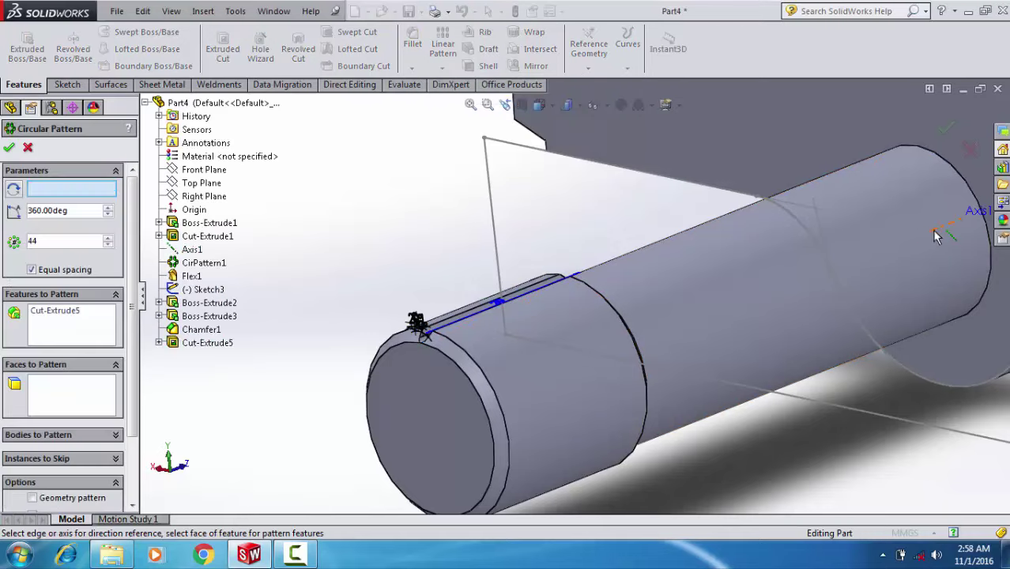
{"action": "left_click", "coordinate": [932, 229]}
{"action": "scroll", "coordinate": [503, 336], "scroll_direction": "down", "scroll_amount": 3}
{"action": "scroll", "coordinate": [502, 336], "scroll_direction": "down", "scroll_amount": 2}
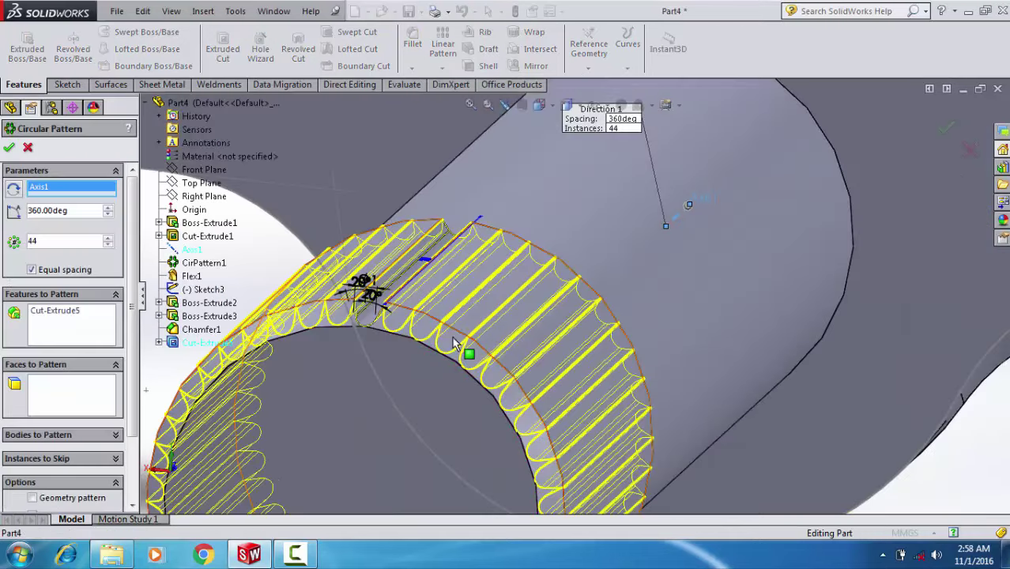
{"action": "scroll", "coordinate": [443, 339], "scroll_direction": "down", "scroll_amount": 2}
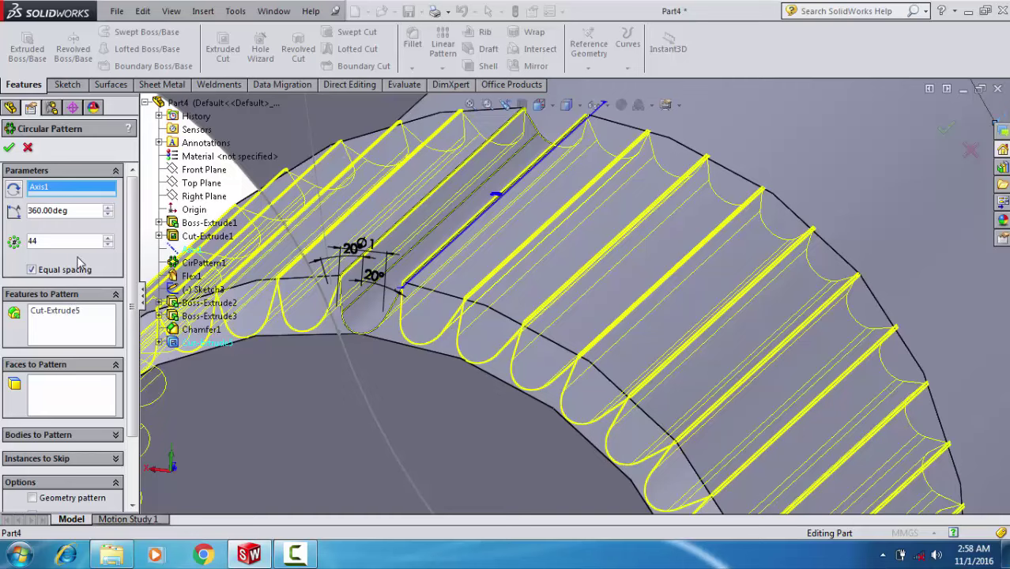
Step: Set the pattern to 30 equally spaced instances, confirm it, and inspect the splined shaft
{"action": "left_click", "coordinate": [107, 245]}
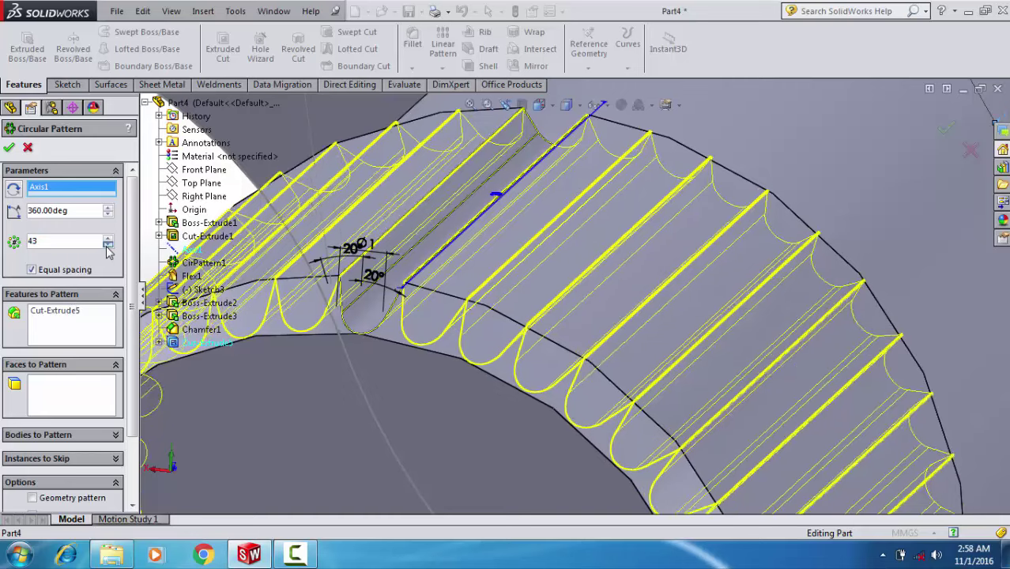
{"action": "left_click", "coordinate": [107, 245]}
{"action": "left_click", "coordinate": [107, 245]}
{"action": "left_click", "coordinate": [107, 245]}
{"action": "left_click", "coordinate": [107, 245]}
{"action": "left_click", "coordinate": [108, 246]}
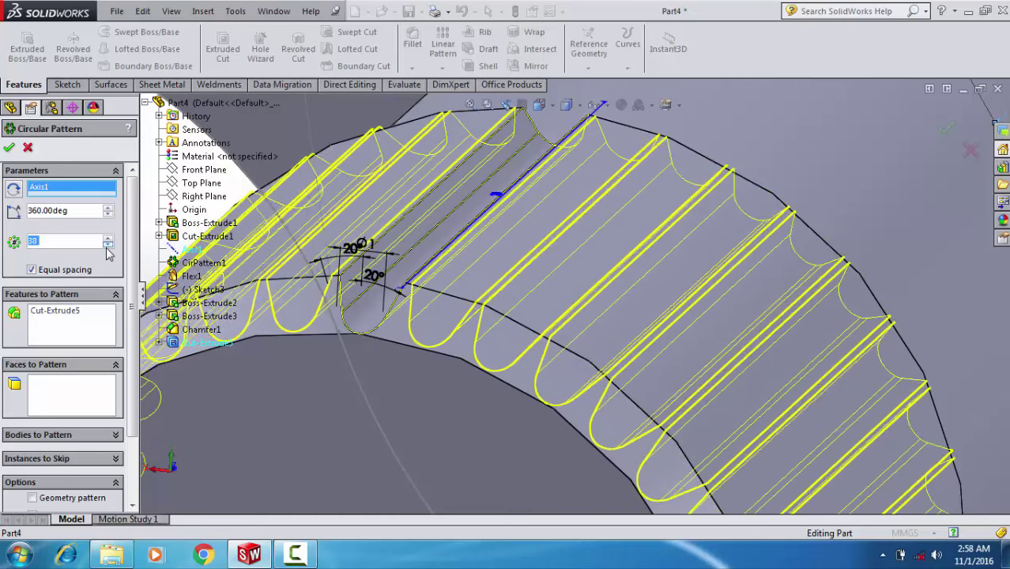
{"action": "left_click", "coordinate": [107, 245]}
{"action": "left_click", "coordinate": [108, 245]}
{"action": "left_click", "coordinate": [107, 245]}
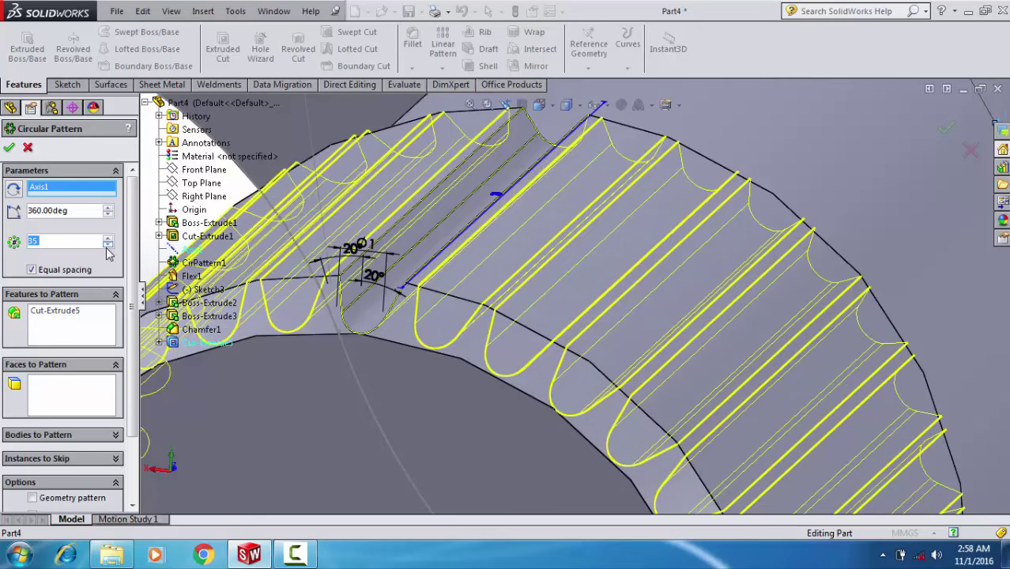
{"action": "left_click", "coordinate": [108, 245]}
{"action": "left_click", "coordinate": [108, 245]}
{"action": "left_click", "coordinate": [108, 245]}
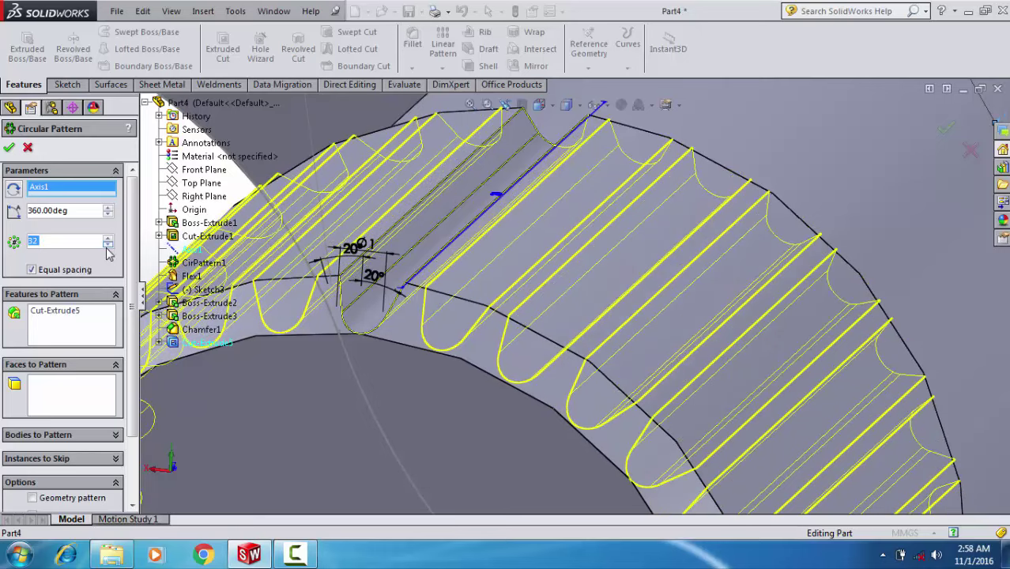
{"action": "left_click", "coordinate": [108, 245]}
{"action": "left_click", "coordinate": [107, 245]}
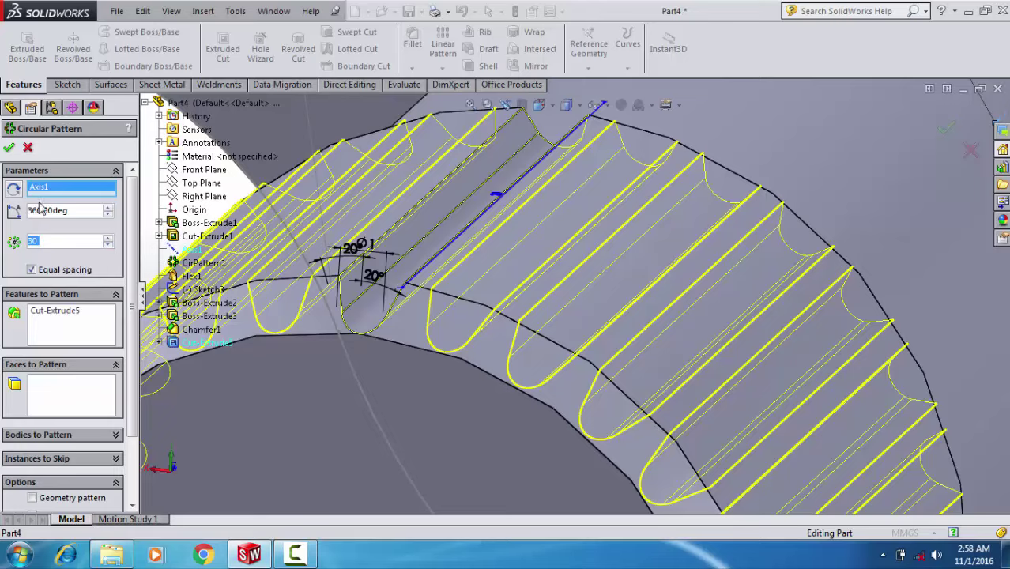
{"action": "key", "text": "Return"}
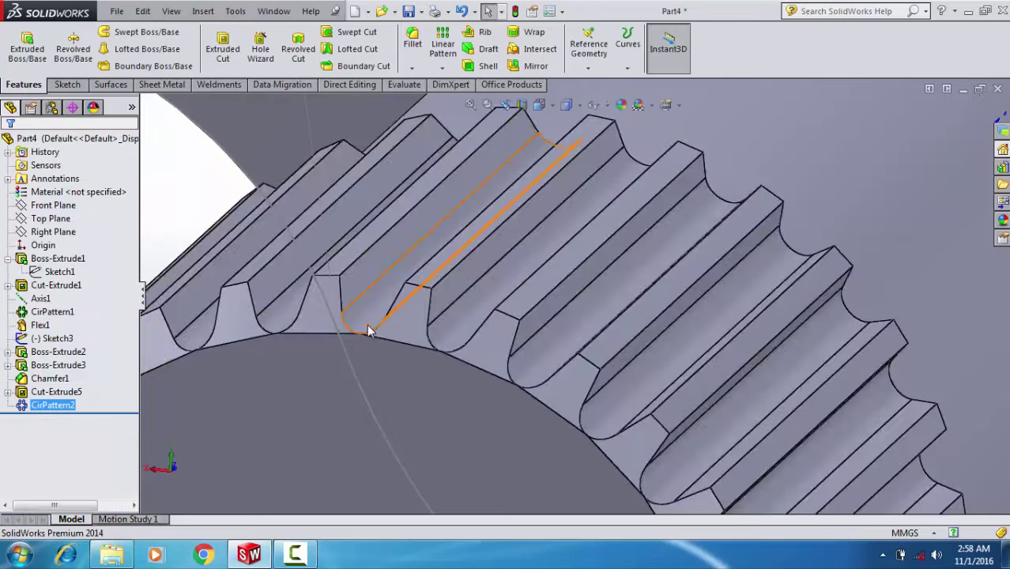
{"action": "scroll", "coordinate": [459, 340], "scroll_direction": "up", "scroll_amount": 5}
{"action": "scroll", "coordinate": [459, 340], "scroll_direction": "up", "scroll_amount": 2}
{"action": "mouse_move", "coordinate": [360, 414]}
{"action": "middle_mouse_down"}
{"action": "mouse_move", "coordinate": [422, 488]}
{"action": "mouse_move", "coordinate": [360, 442]}
{"action": "mouse_move", "coordinate": [536, 376]}
{"action": "middle_mouse_up"}
{"action": "mouse_move", "coordinate": [575, 341]}
{"action": "middle_mouse_down"}
{"action": "mouse_move", "coordinate": [523, 323]}
{"action": "mouse_move", "coordinate": [518, 342]}
{"action": "mouse_move", "coordinate": [450, 308]}
{"action": "mouse_move", "coordinate": [433, 232]}
{"action": "middle_mouse_up"}
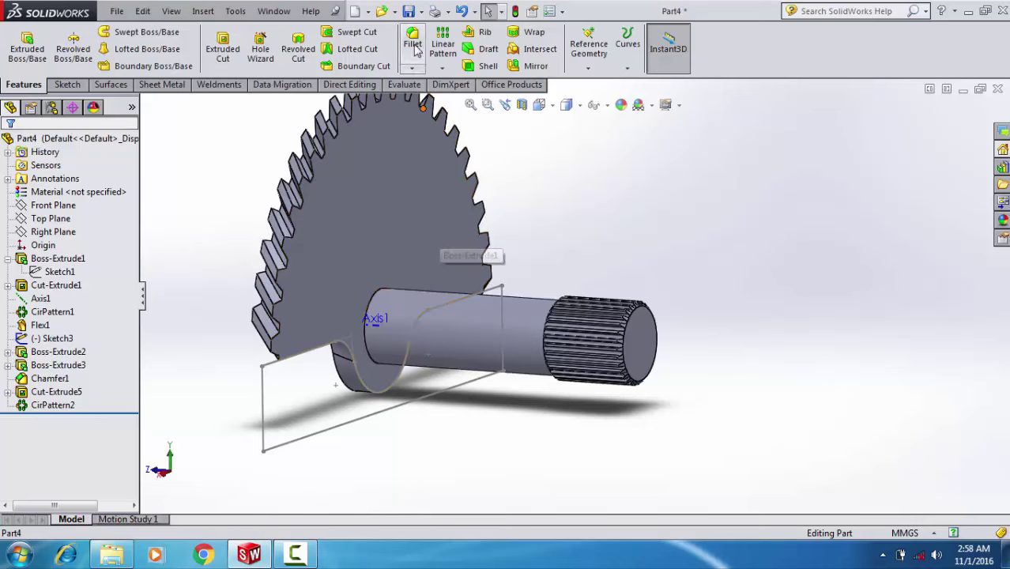
Step: Save the part as 'gigi engkol' in the cover cvt folder
{"action": "left_click", "coordinate": [408, 11]}
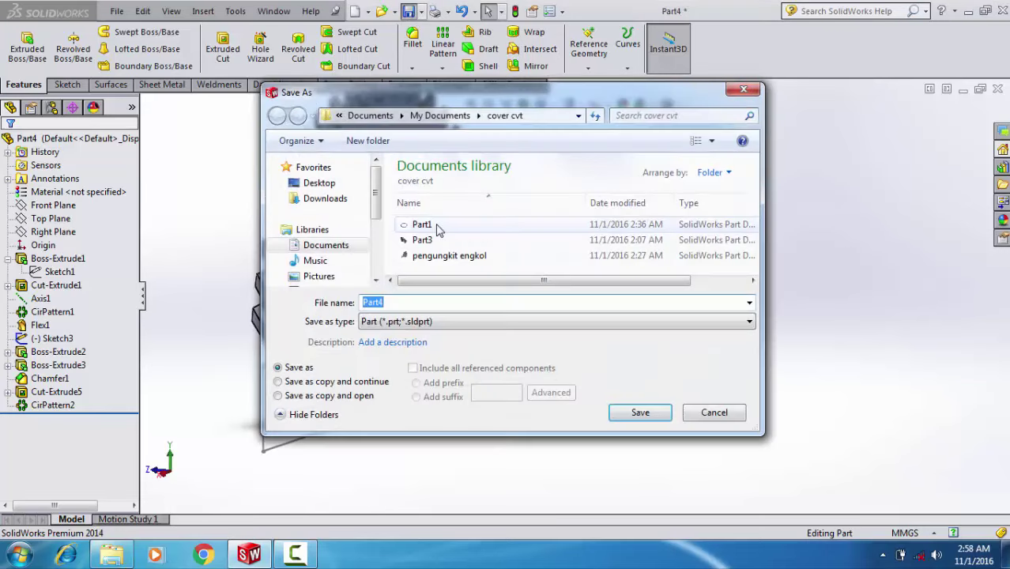
{"action": "mouse_move", "coordinate": [422, 224]}
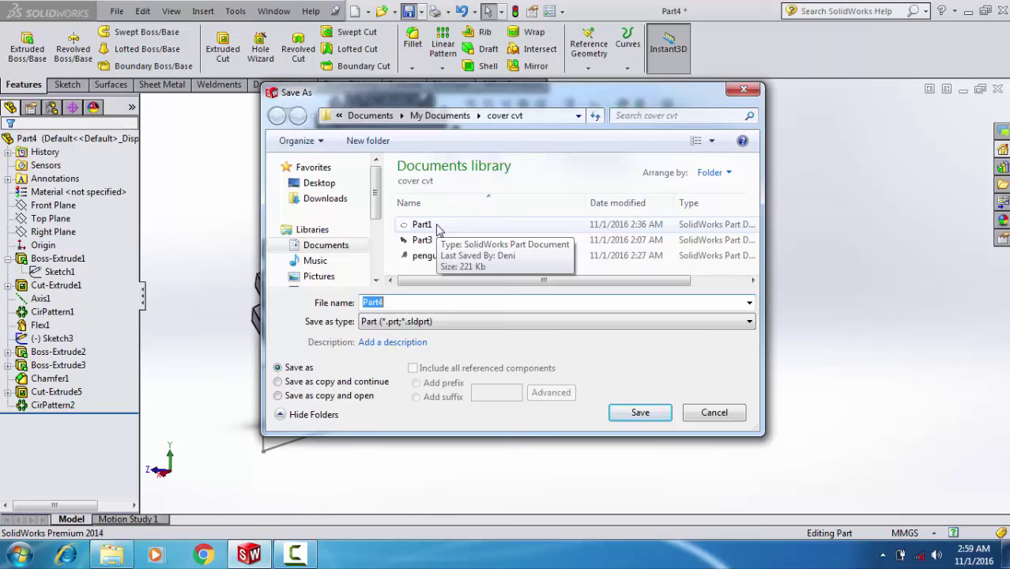
{"action": "type", "text": "gigi engkol"}
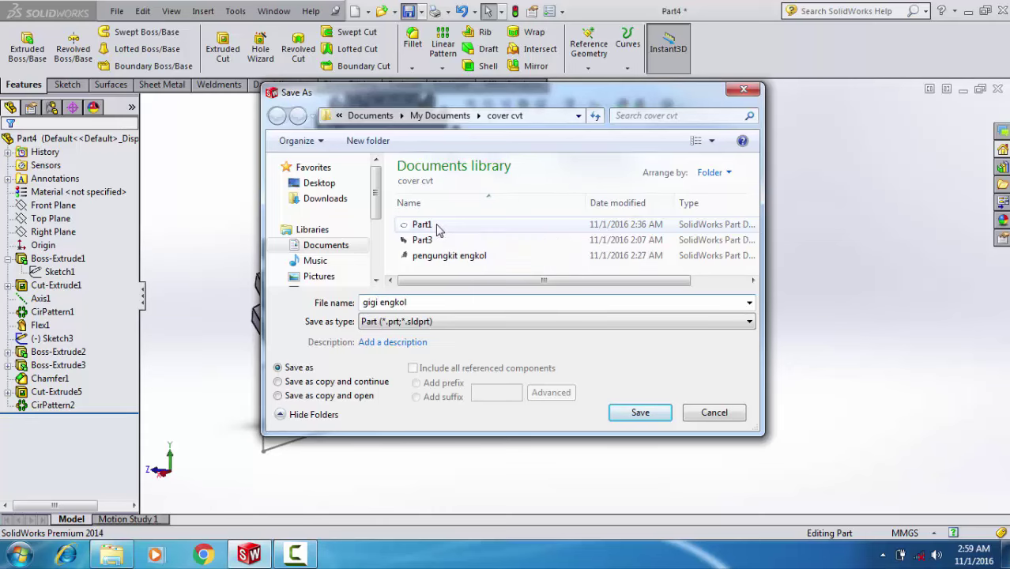
{"action": "key", "text": "Return"}
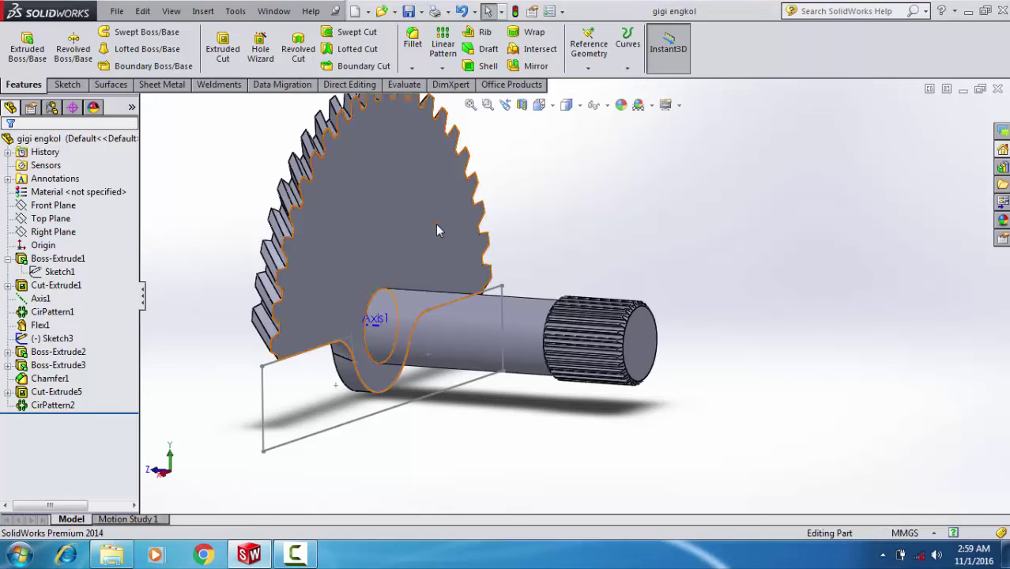
Step: Turn off View Sketches and View Axes, then zoom to fit the gear-shaft body
{"action": "left_click", "coordinate": [606, 105]}
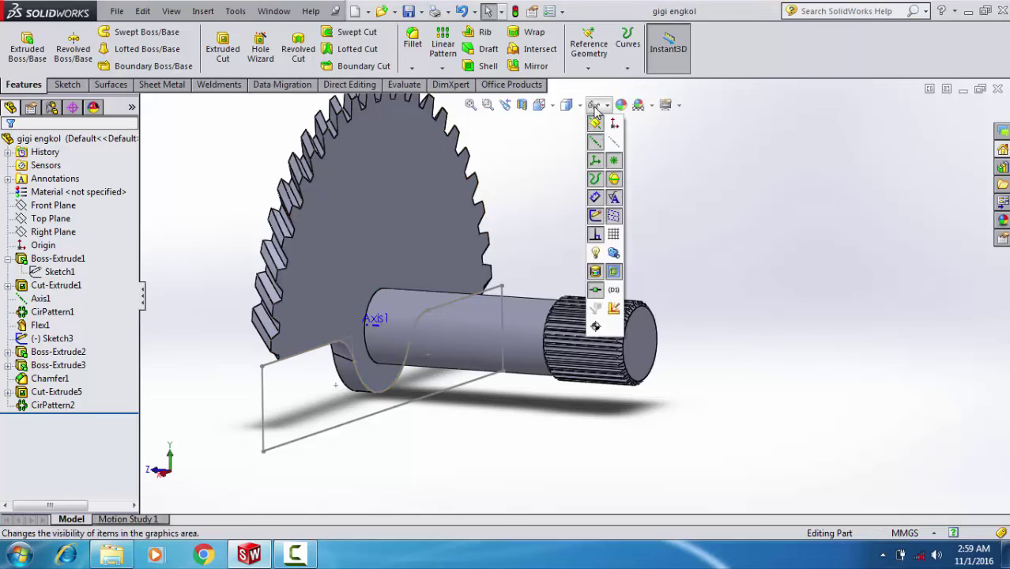
{"action": "left_click", "coordinate": [596, 218]}
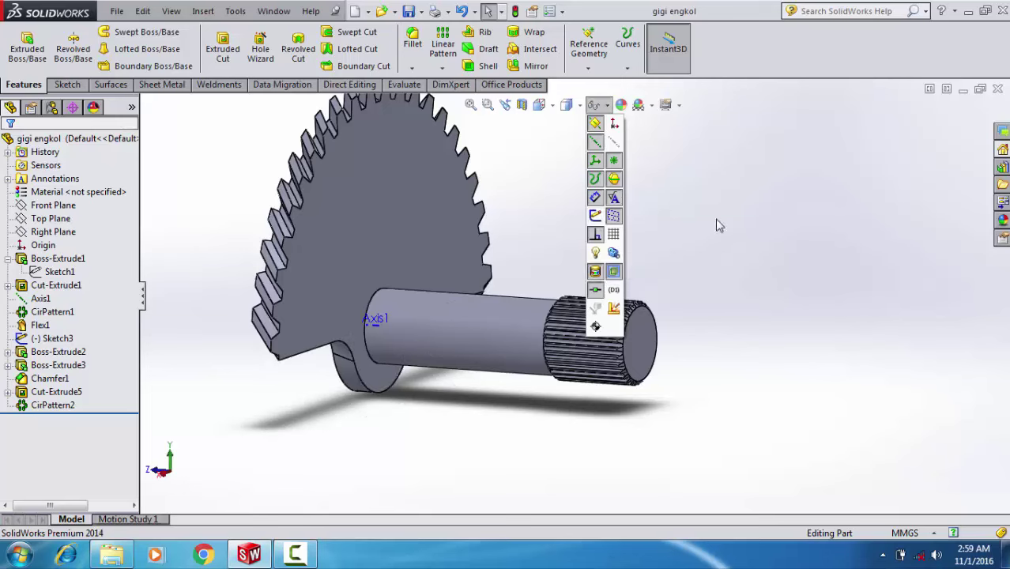
{"action": "left_click", "coordinate": [595, 142]}
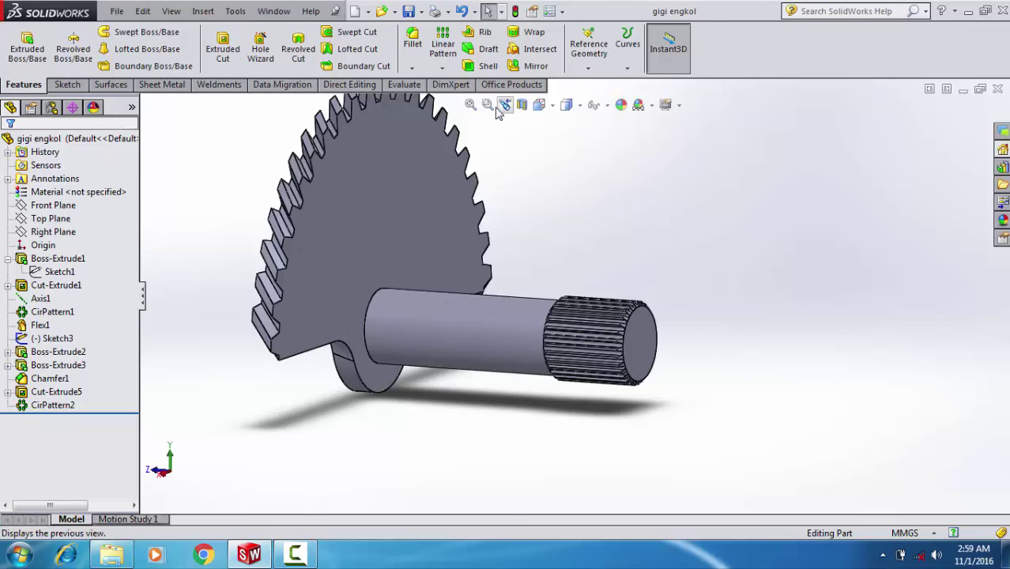
{"action": "left_click", "coordinate": [470, 105]}
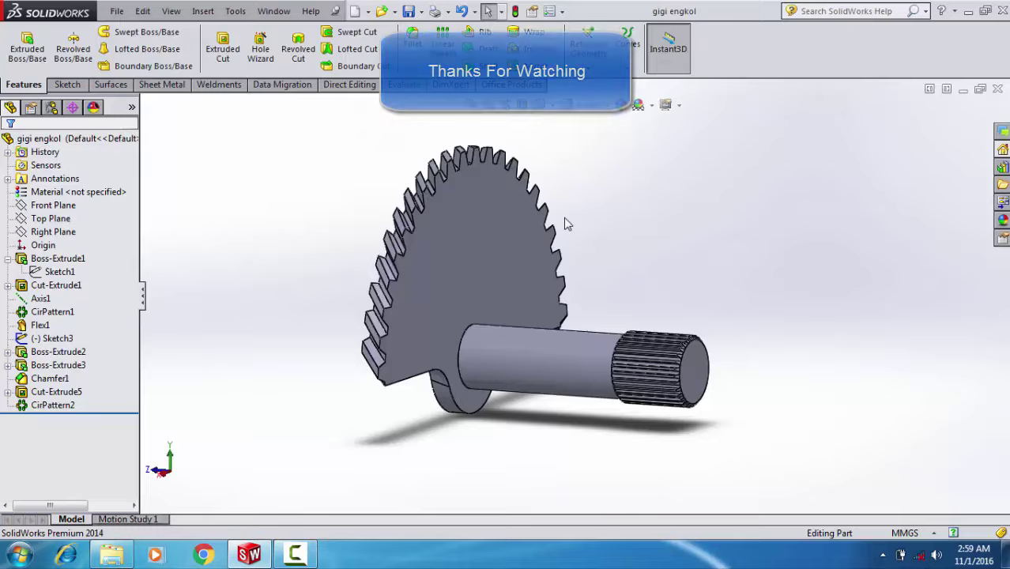